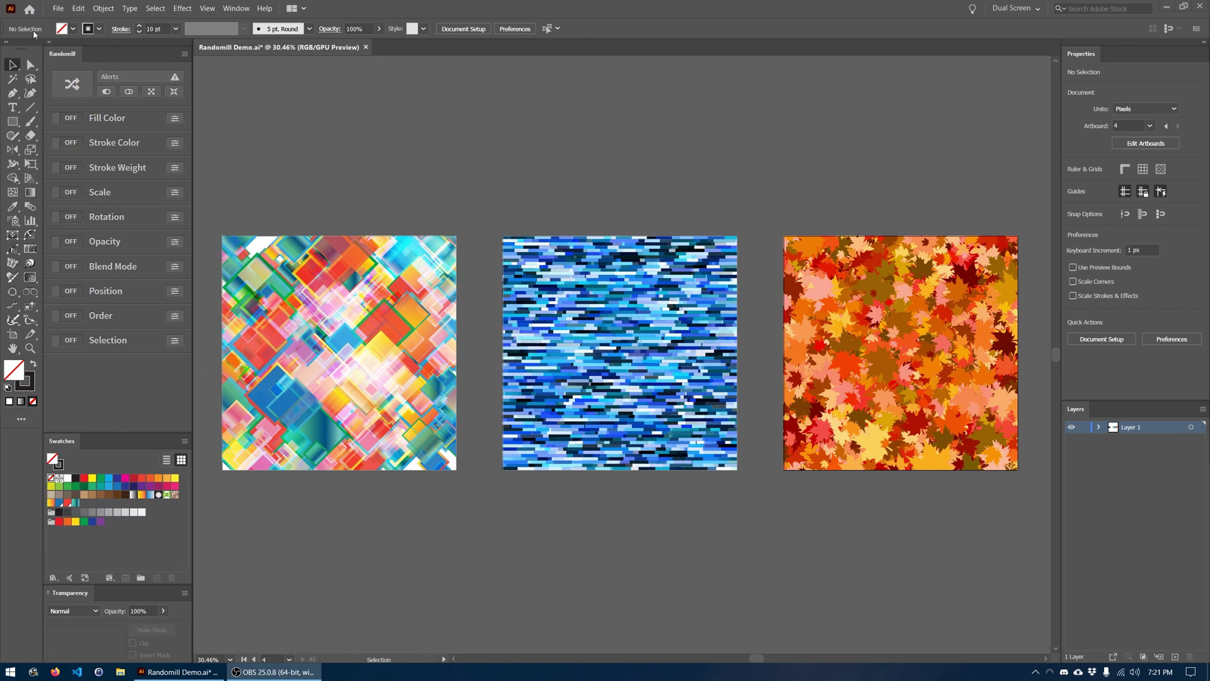
- Pan the view to centre the white grid of squares on artboard 4
key("space")
left_click_drag(649, 202, 810, 197)
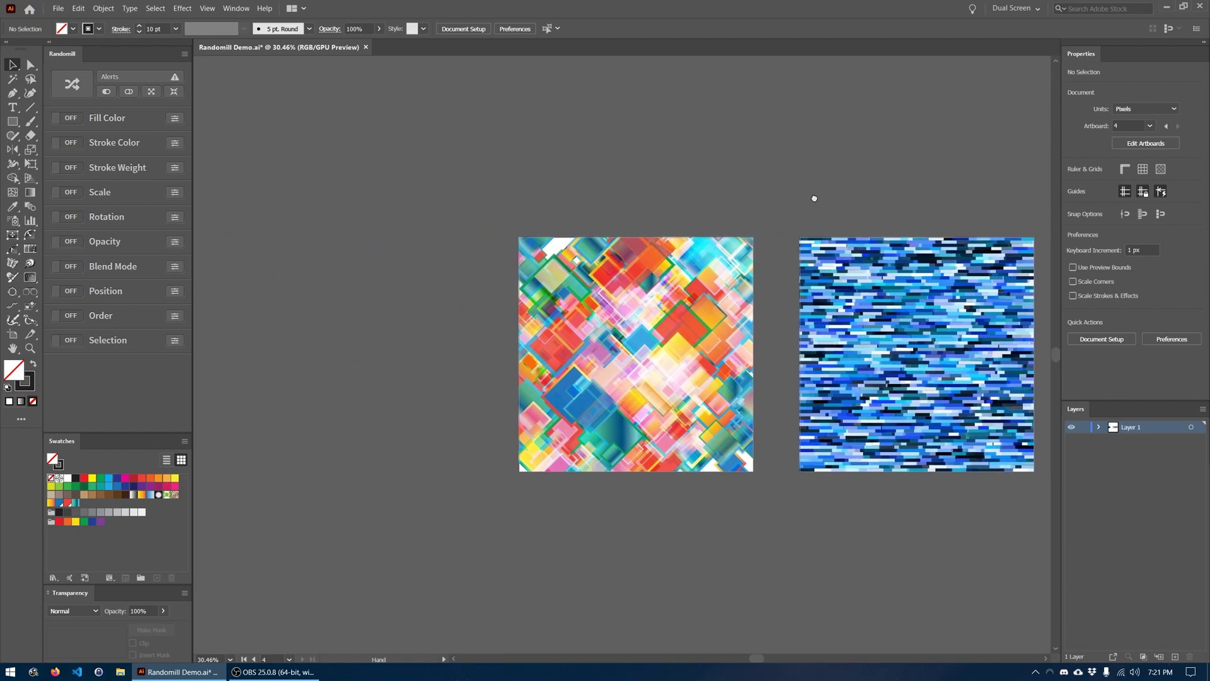
left_click_drag(529, 209, 731, 213)
left_click_drag(425, 217, 731, 214)
left_click_drag(567, 284, 652, 266)
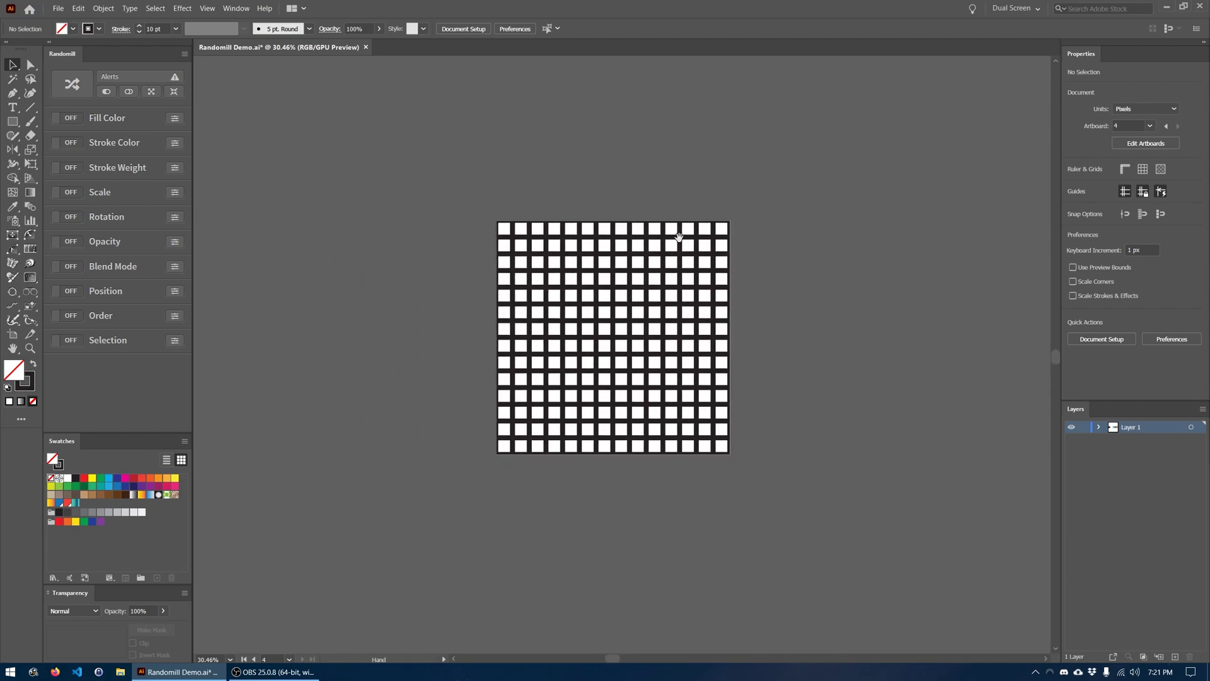
scroll(656, 312, "up", 1)
scroll(650, 322, "up", 1)
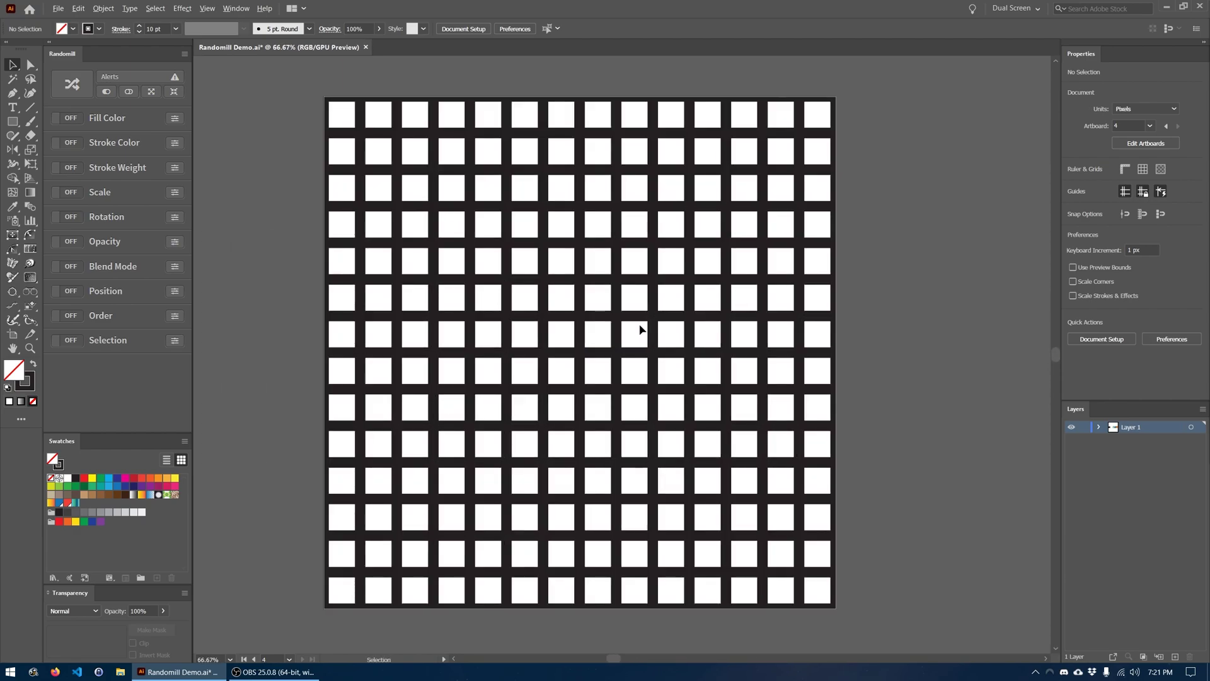
scroll(647, 327, "up", 1)
left_click_drag(645, 329, 663, 326)
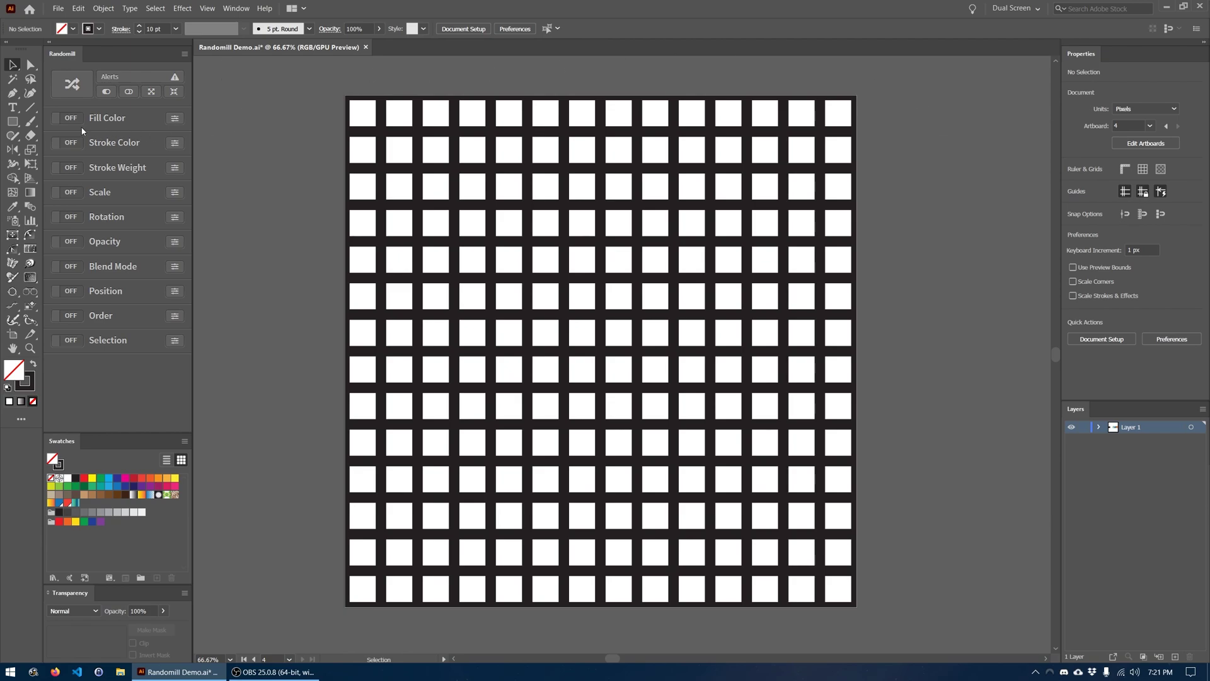
- Enable Fill Color, select all grid squares and randomize their fill colours
left_click(62, 118)
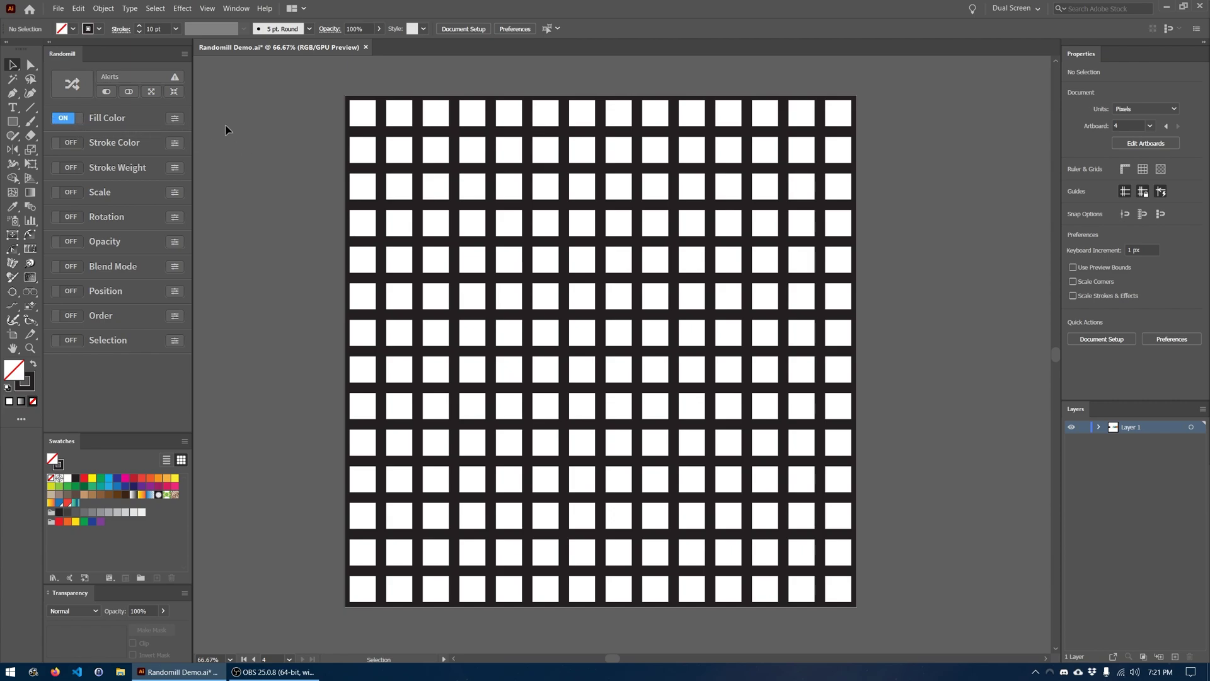
left_click(174, 117)
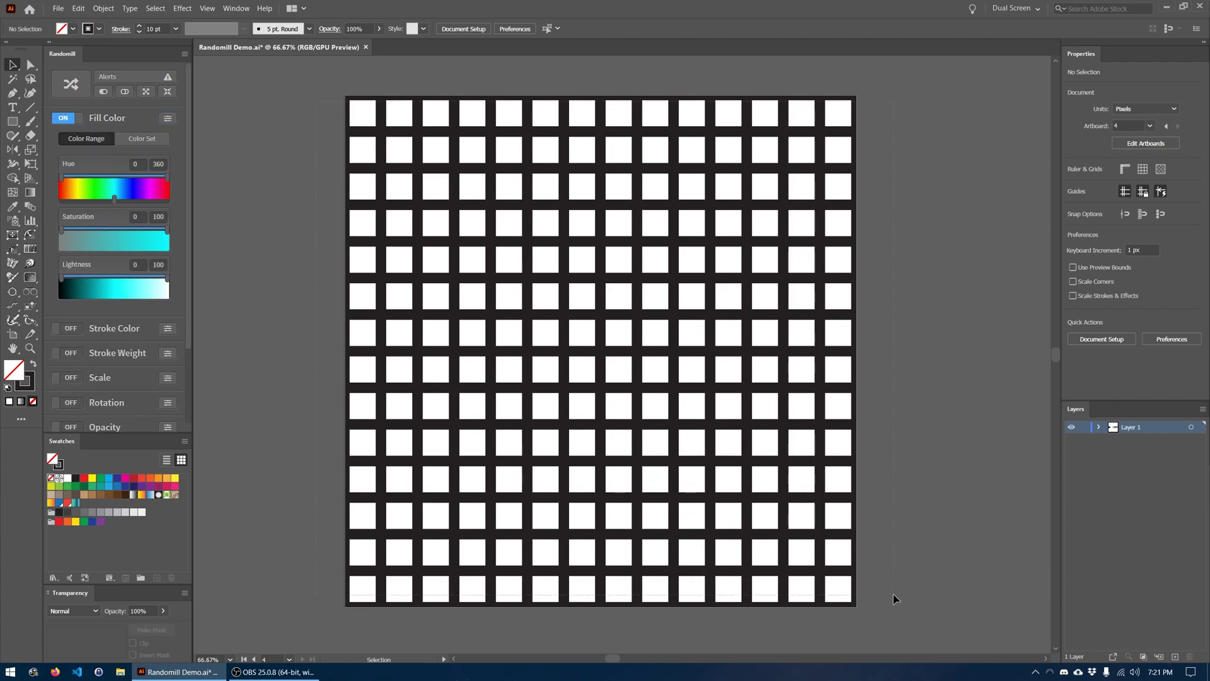
key("ctrl+a")
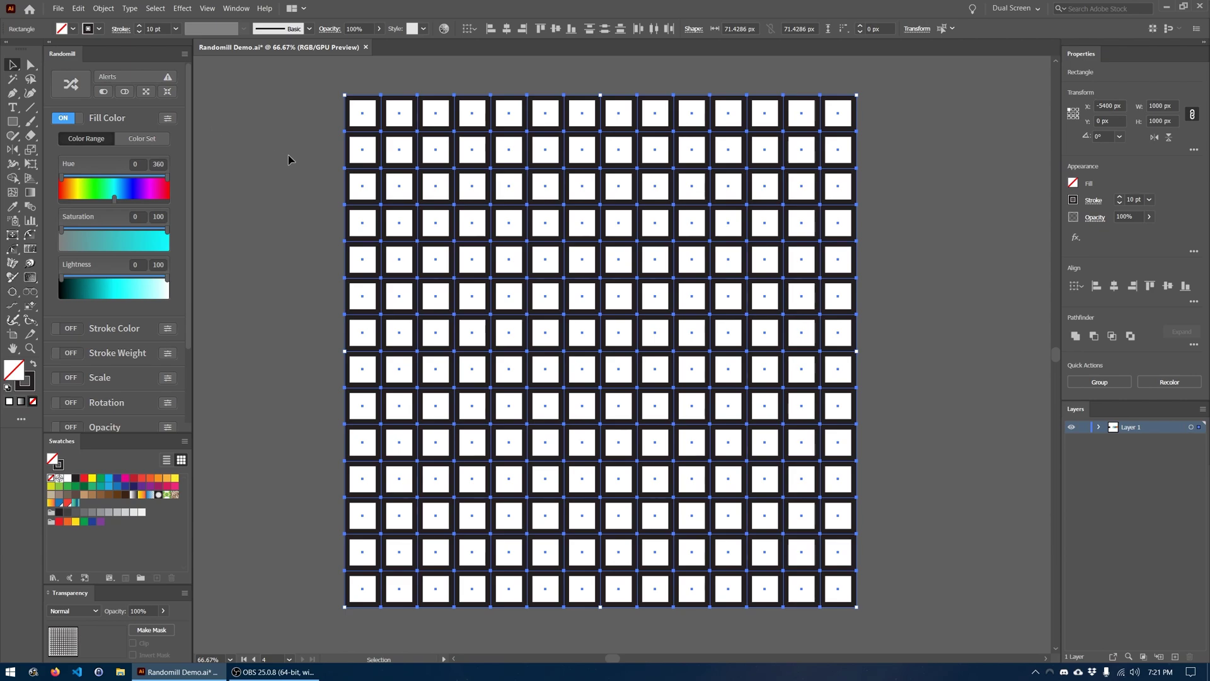
left_click(72, 85)
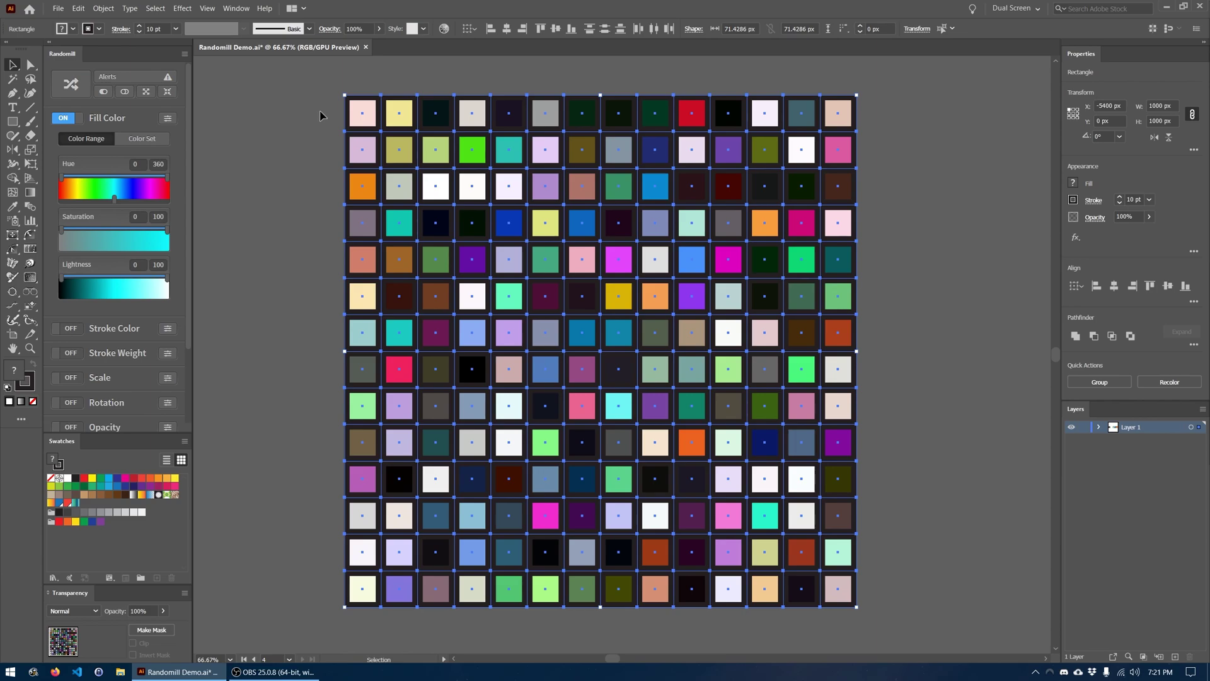
- Set the fill range to hue 0–50, saturation 100–100 and lightness 40–60
left_click_drag(166, 178, 76, 180)
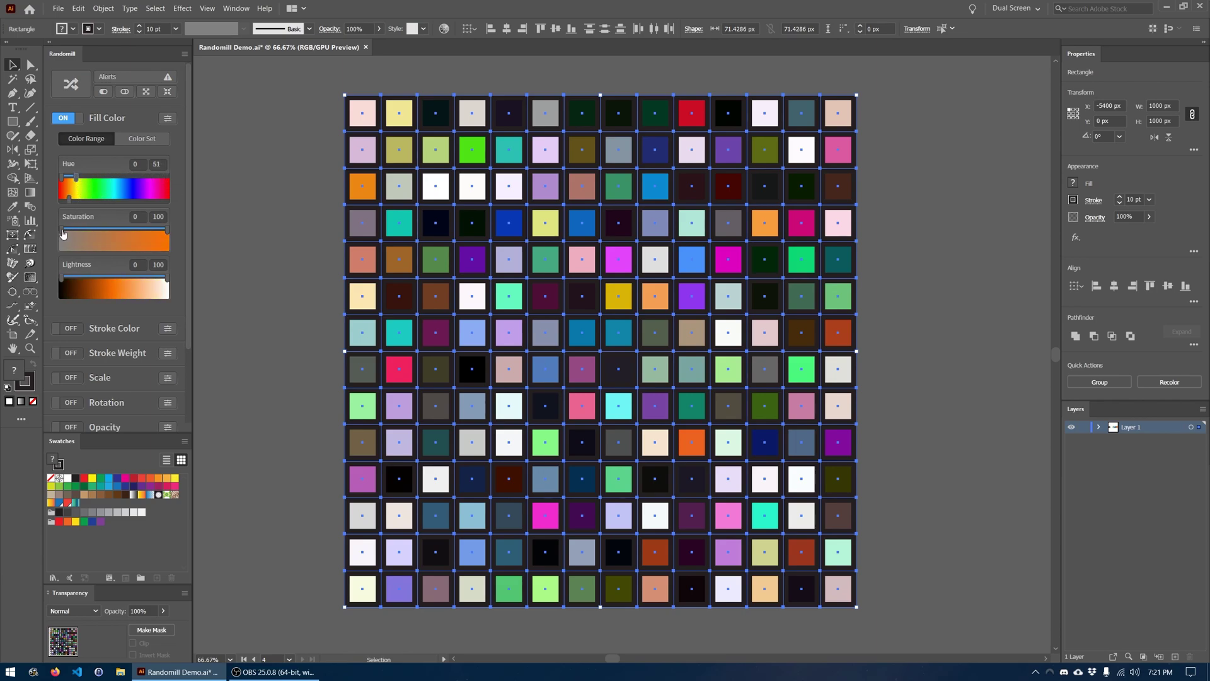
left_click_drag(63, 233, 172, 240)
left_click(137, 265)
key("Tab")
type("60")
key("Return")
left_click(156, 164)
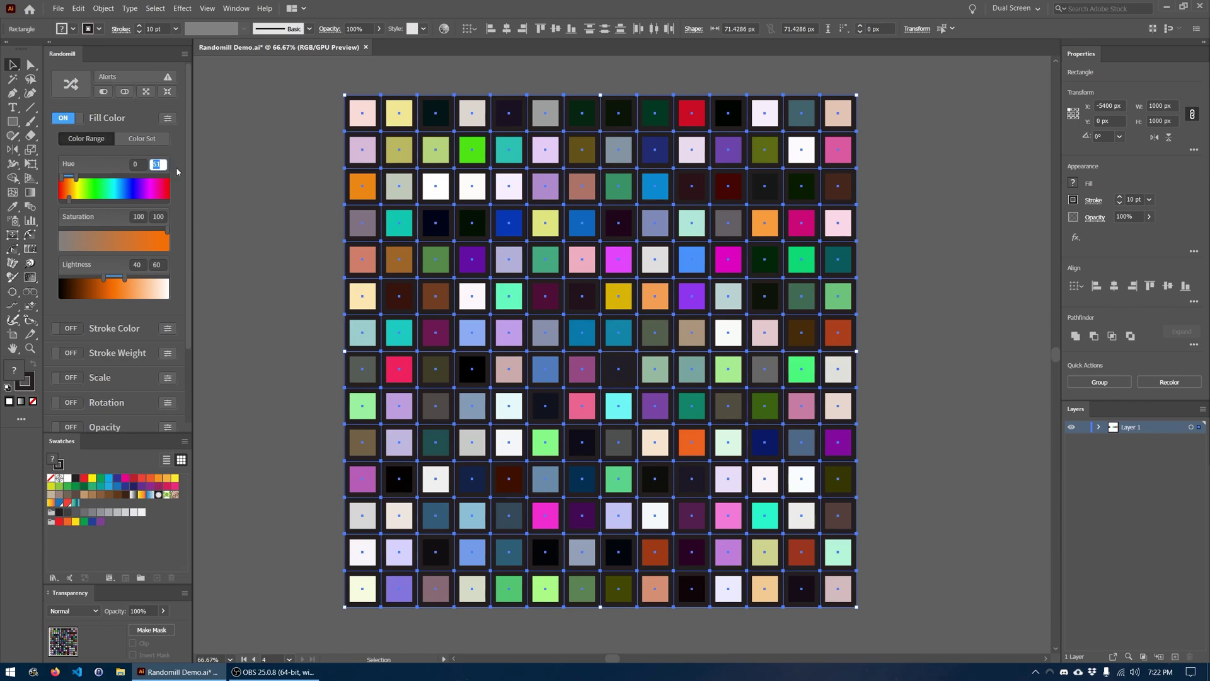
type("50")
key("Return")
- Randomize the squares in warm colours, deselect and zoom in on the grid
left_click(71, 84)
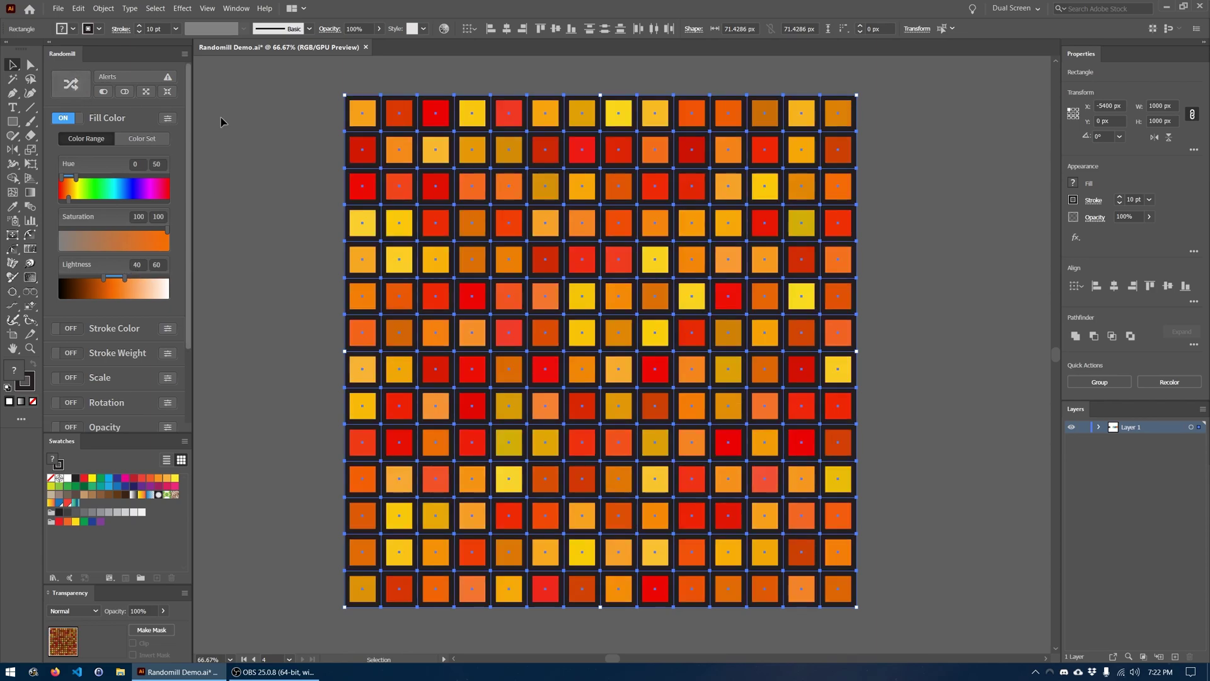
left_click(253, 155)
scroll(259, 161, "down", 2)
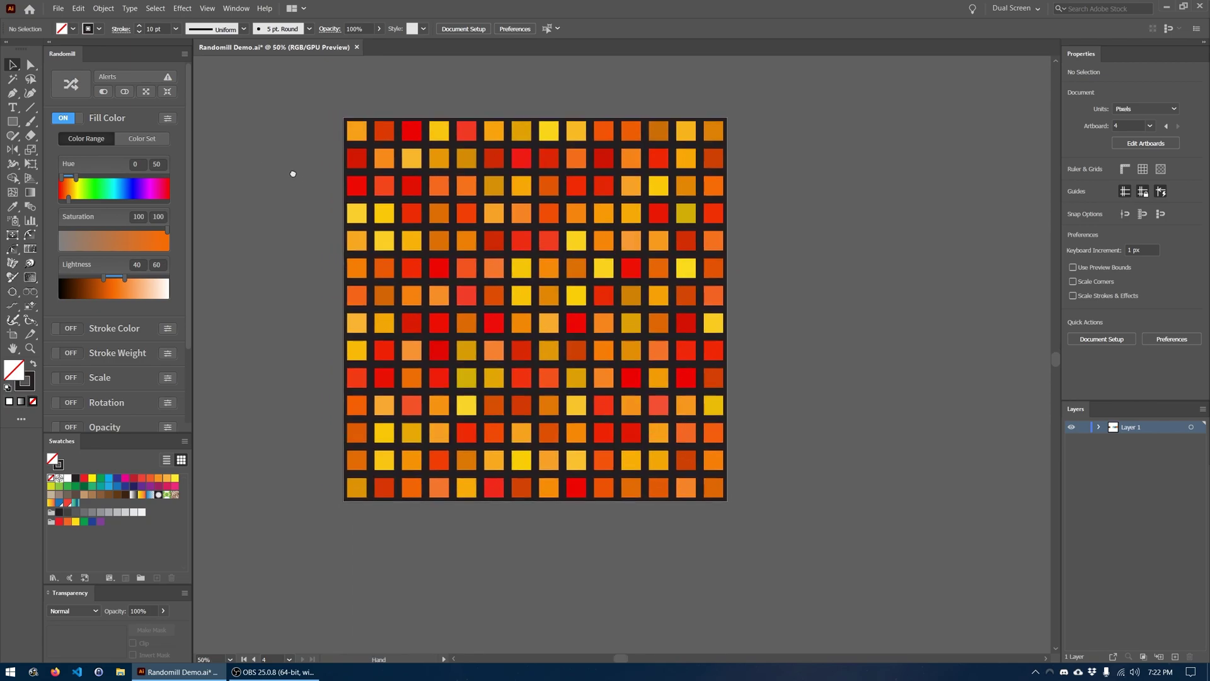
key("z")
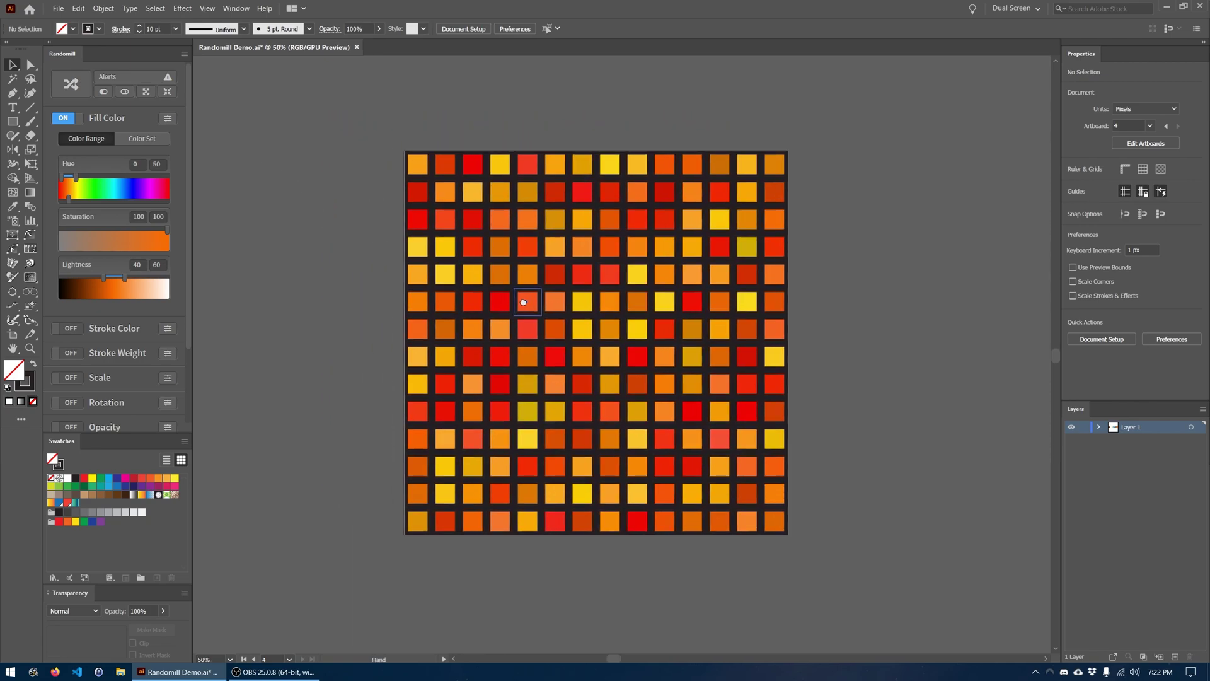
left_click_drag(529, 302, 565, 308)
scroll(568, 312, "down", 1)
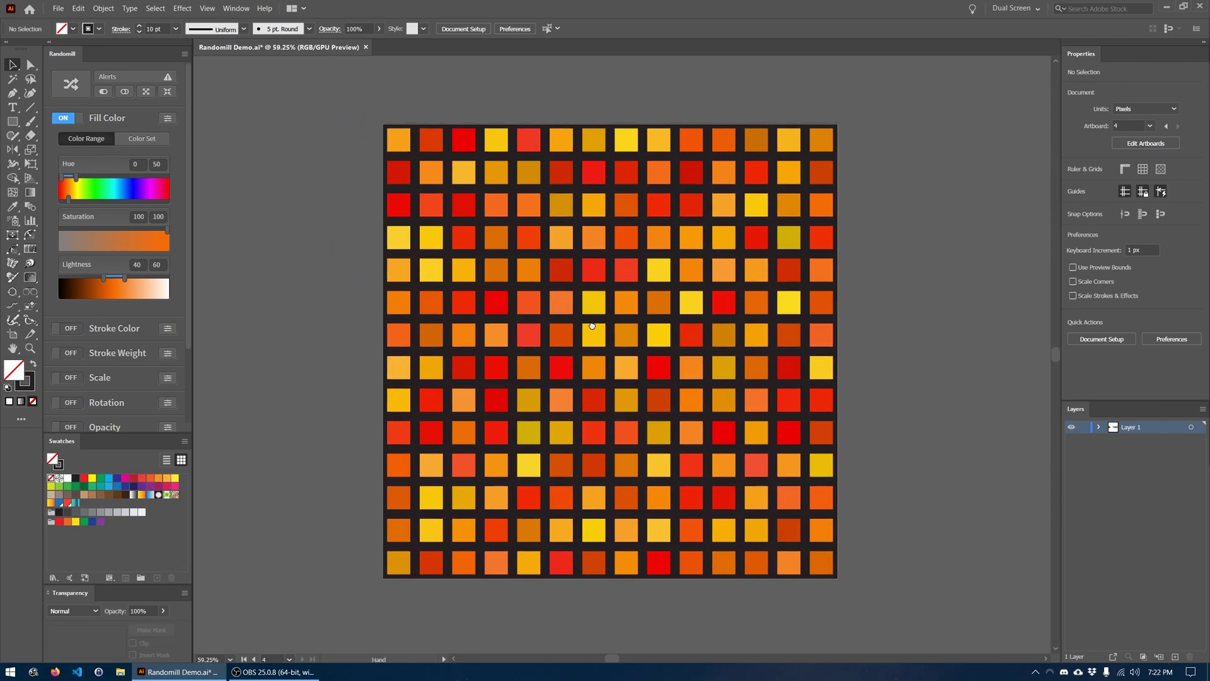
key("v")
- Select the grid, widen hue to 64 and lightness to 13–84, then re-randomize
mouse_move(364, 132)
left_mouse_down()
mouse_move(897, 558)
mouse_move(890, 573)
left_mouse_up()
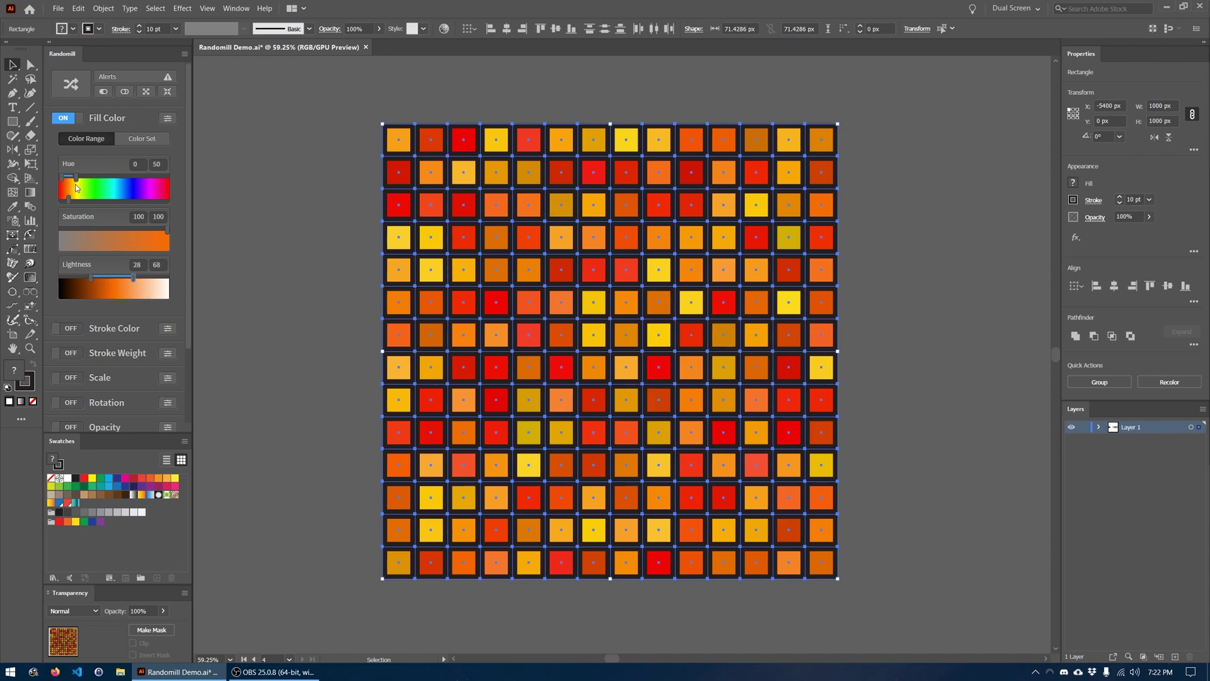
left_click_drag(76, 178, 81, 178)
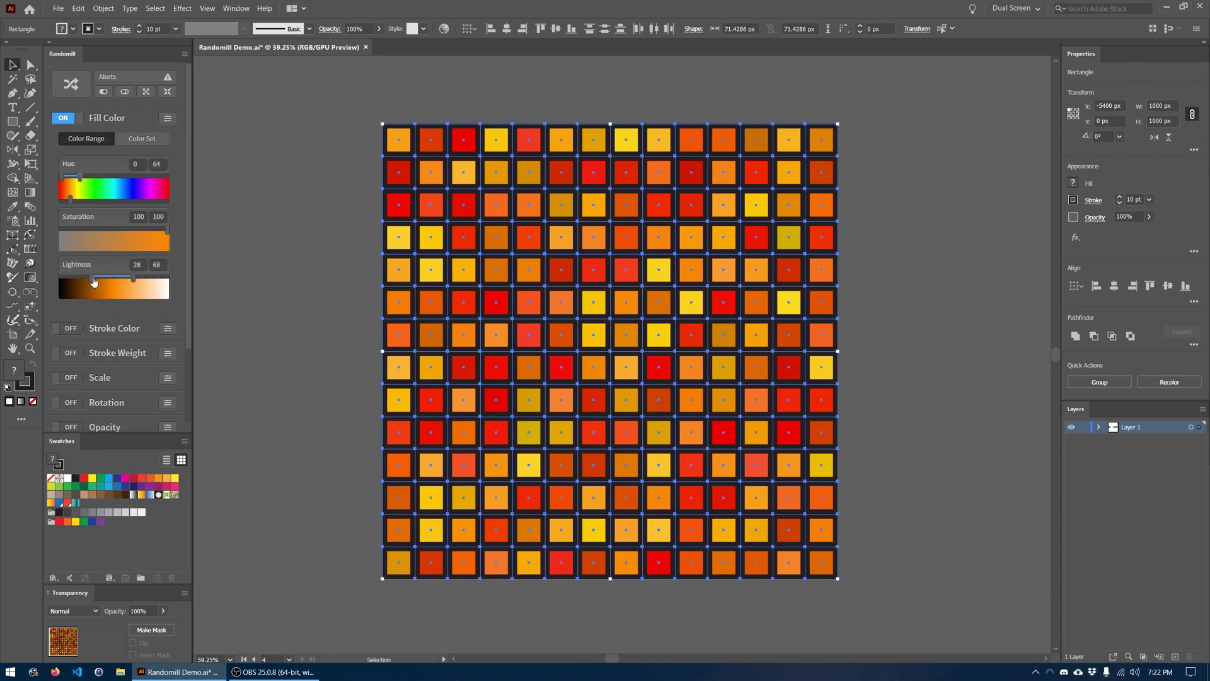
mouse_move(90, 278)
left_mouse_down()
mouse_move(75, 278)
mouse_move(150, 284)
left_mouse_up()
left_click(71, 84)
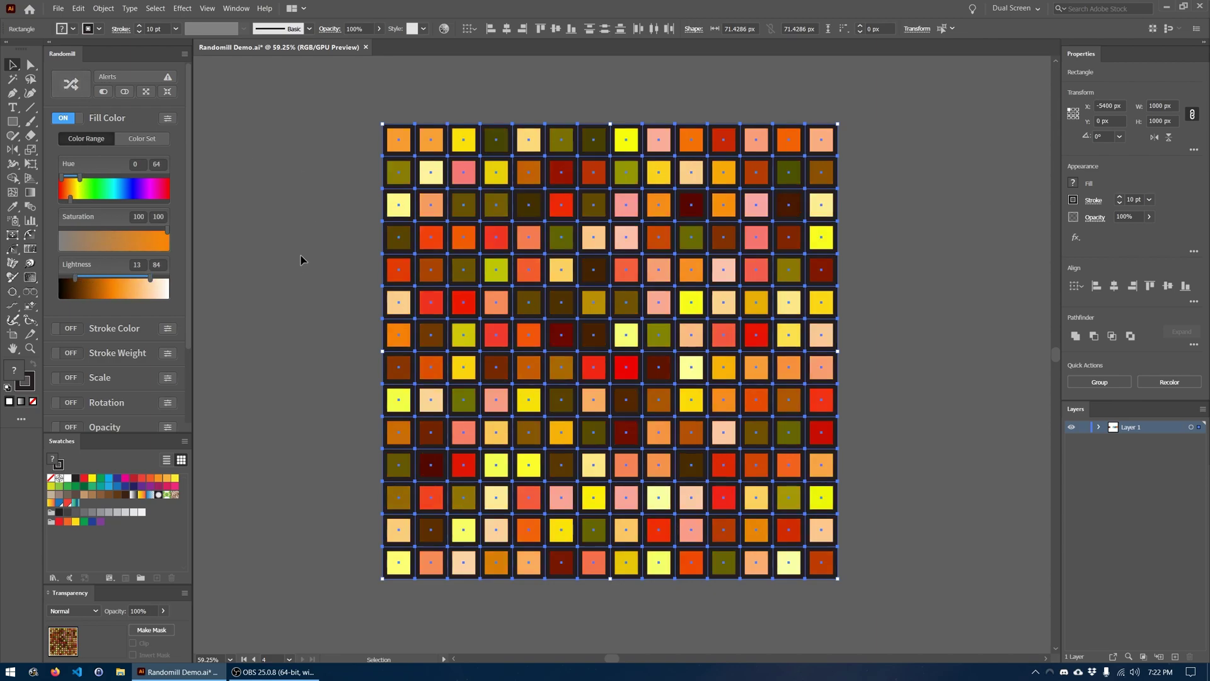
left_click(283, 195)
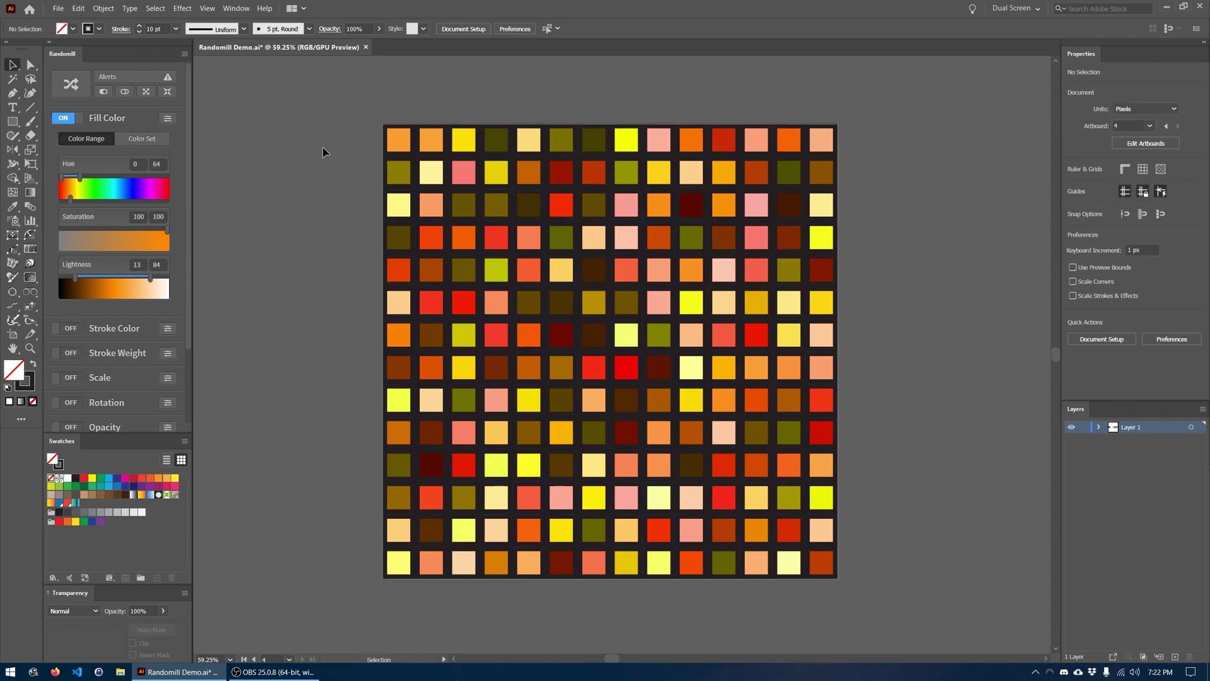
left_click(168, 117)
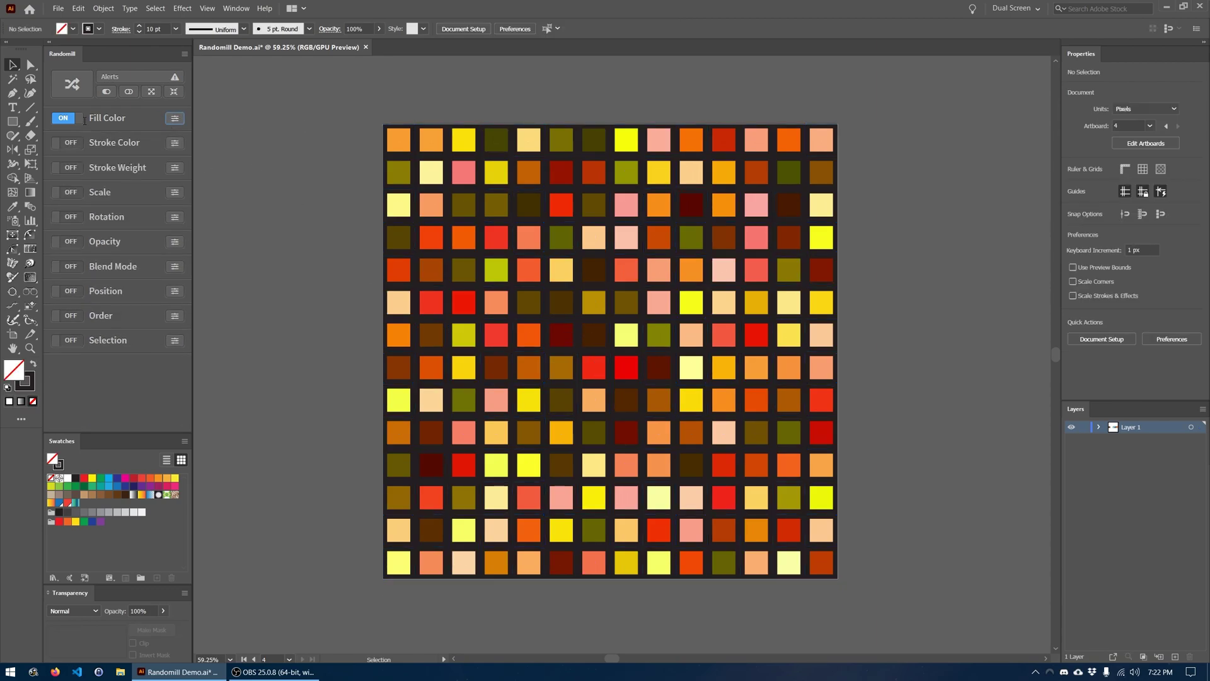
left_click(107, 118)
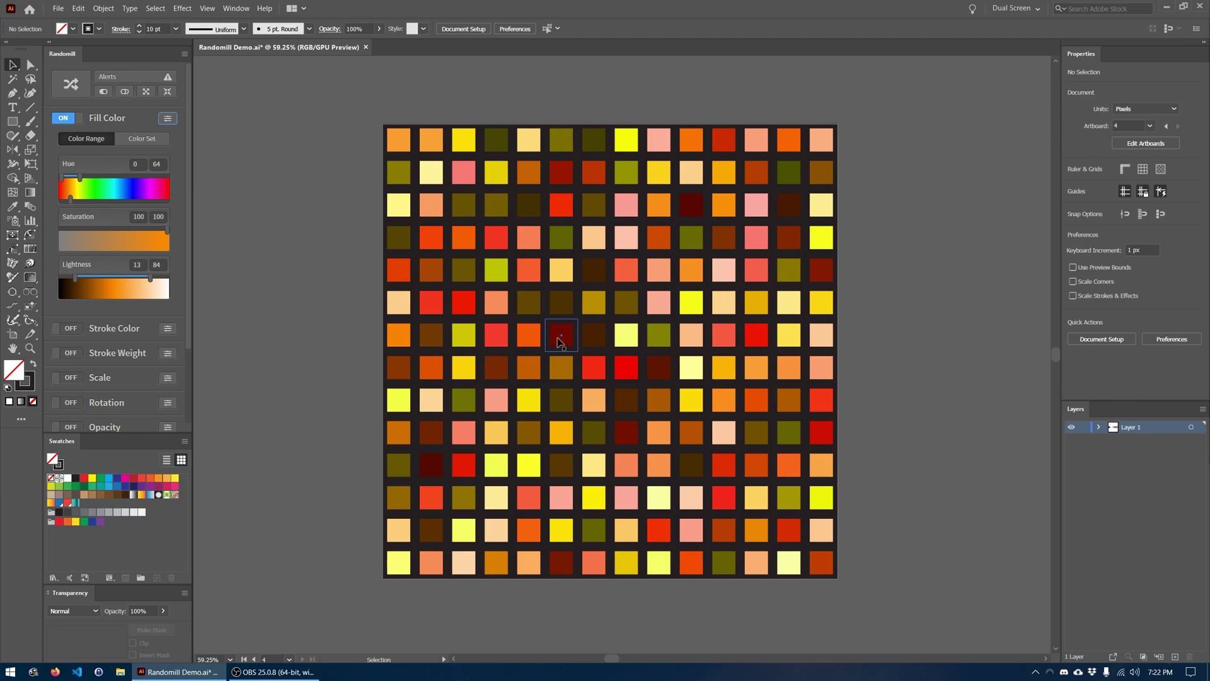
- Switch Fill Color to a Color Set and add the green, blue and purple swatches
left_click(145, 139)
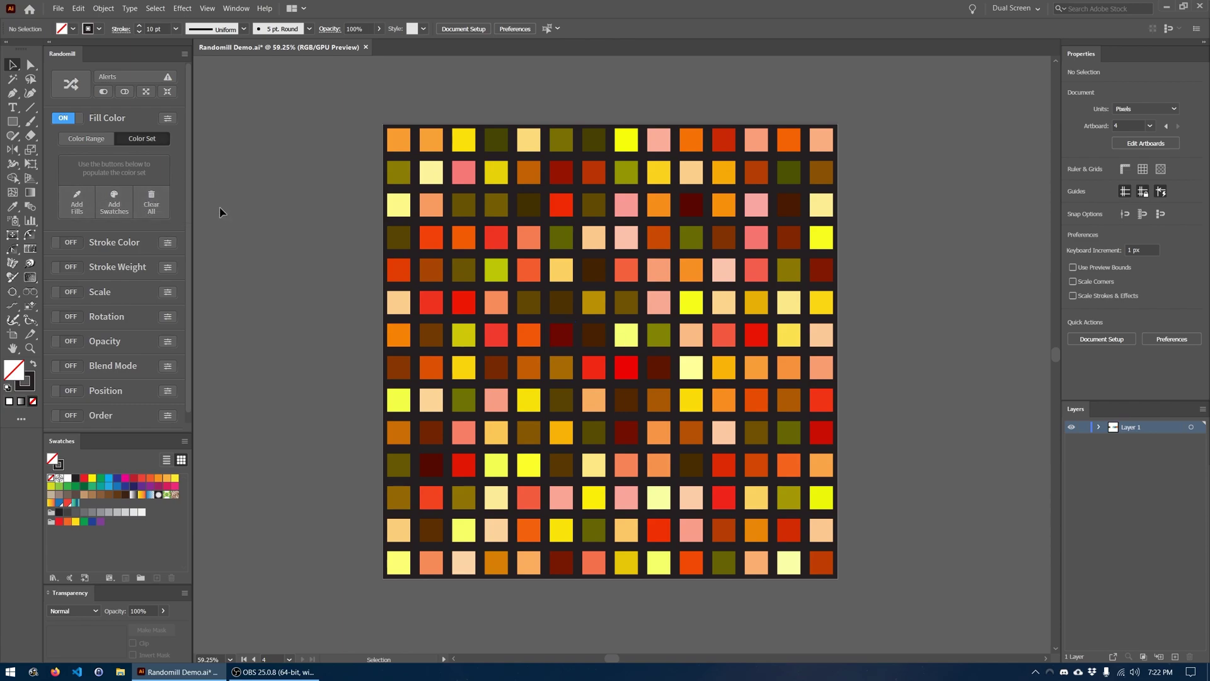
left_click(562, 337)
left_click(91, 523)
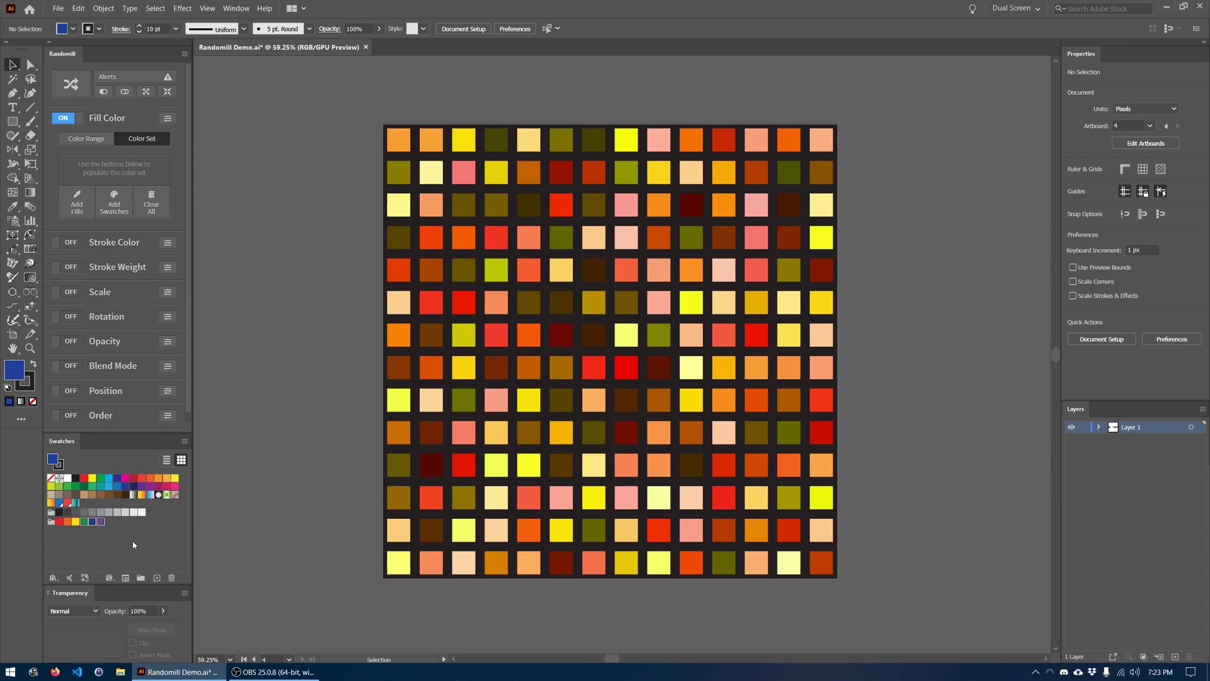
left_click(113, 201)
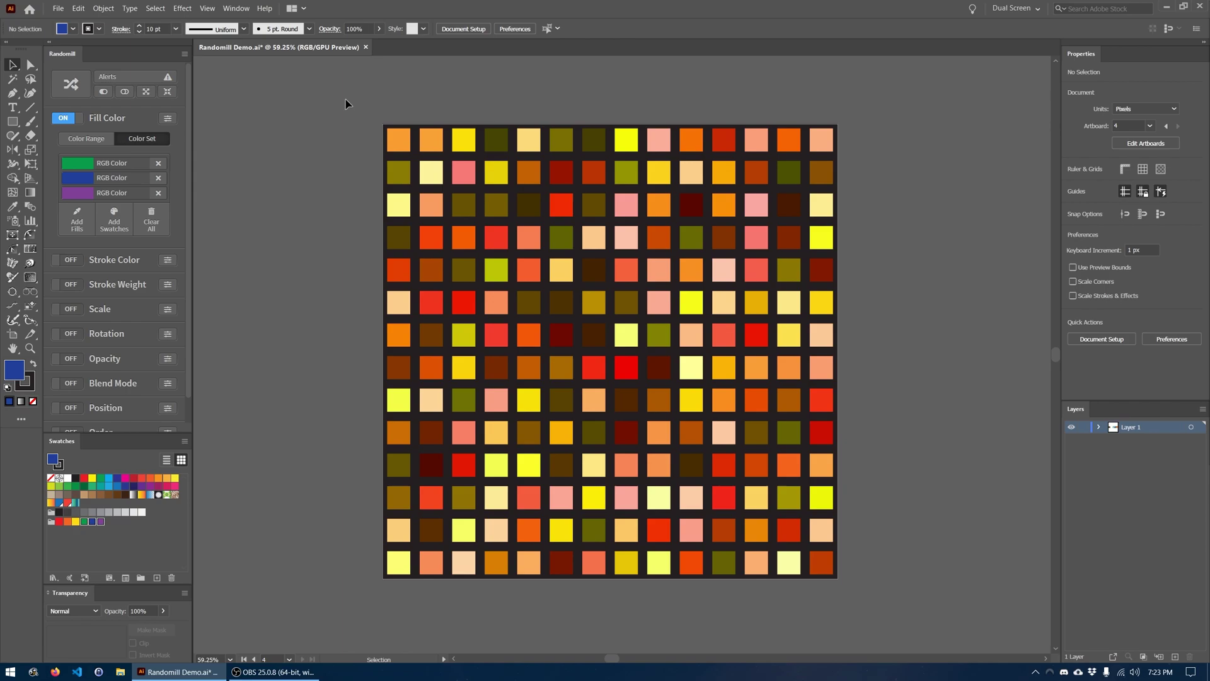
- Select all squares, randomize them with green, blue and purple, and deselect
key("ctrl+a")
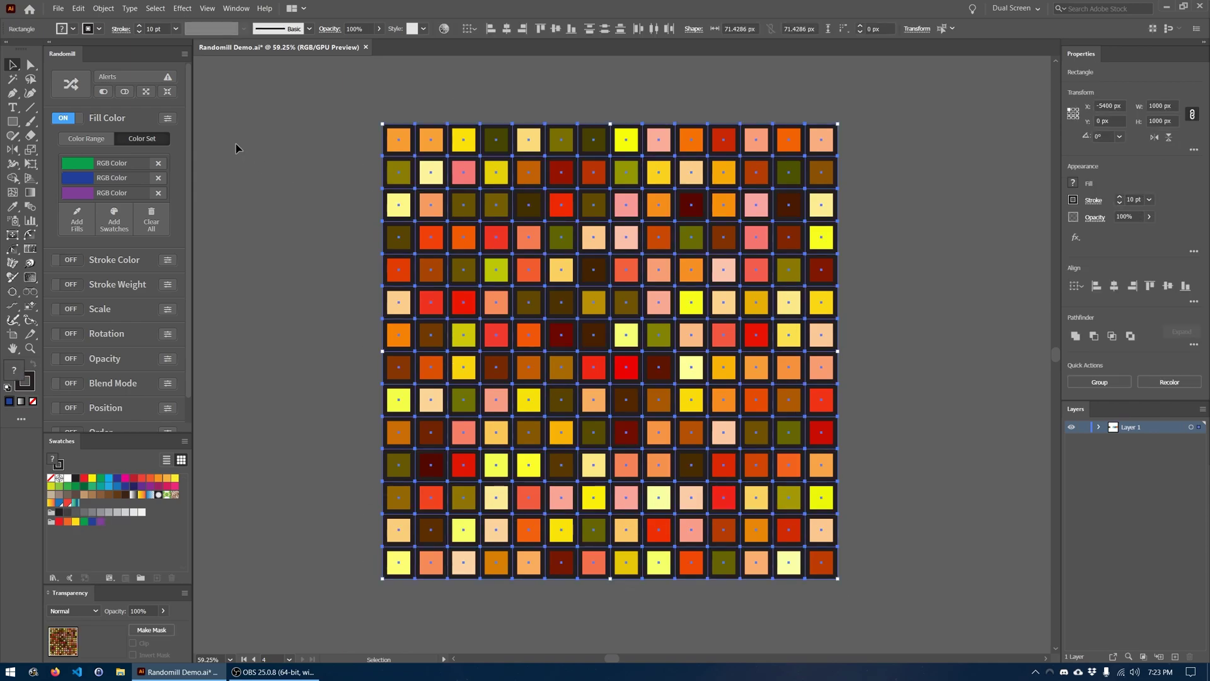
left_click(71, 85)
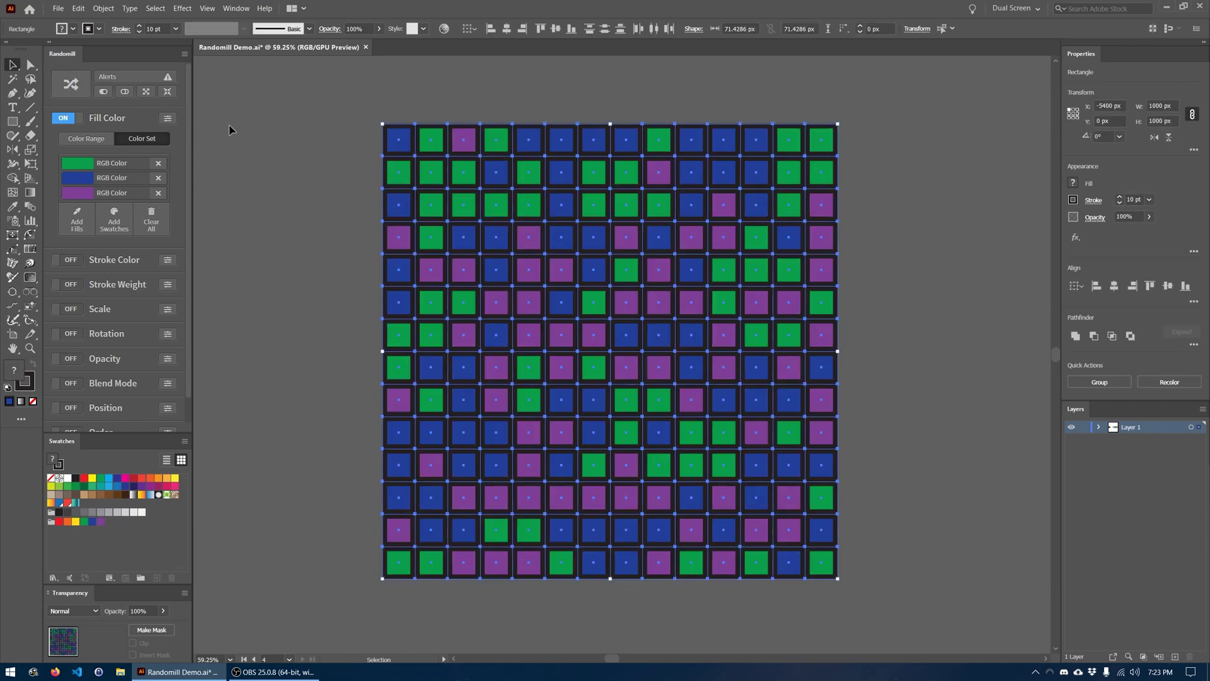
left_click(289, 143)
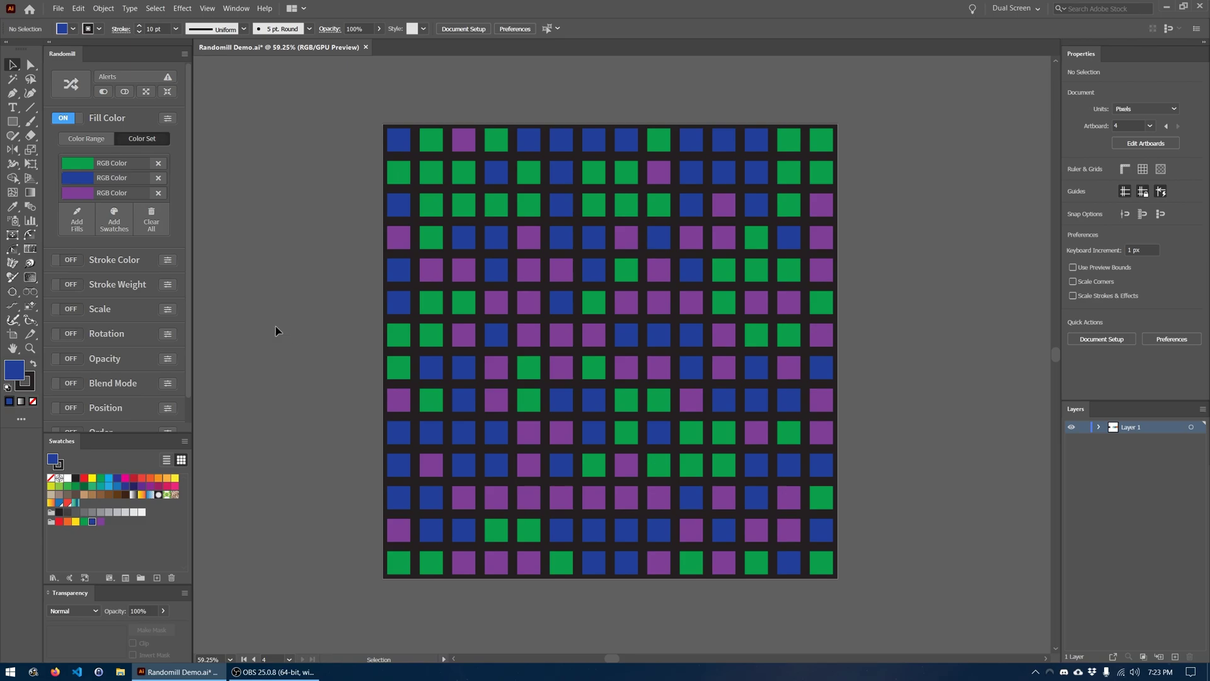
- Draw a square left of the grid and give it a pink fill
key("m")
left_click_drag(259, 285, 315, 341)
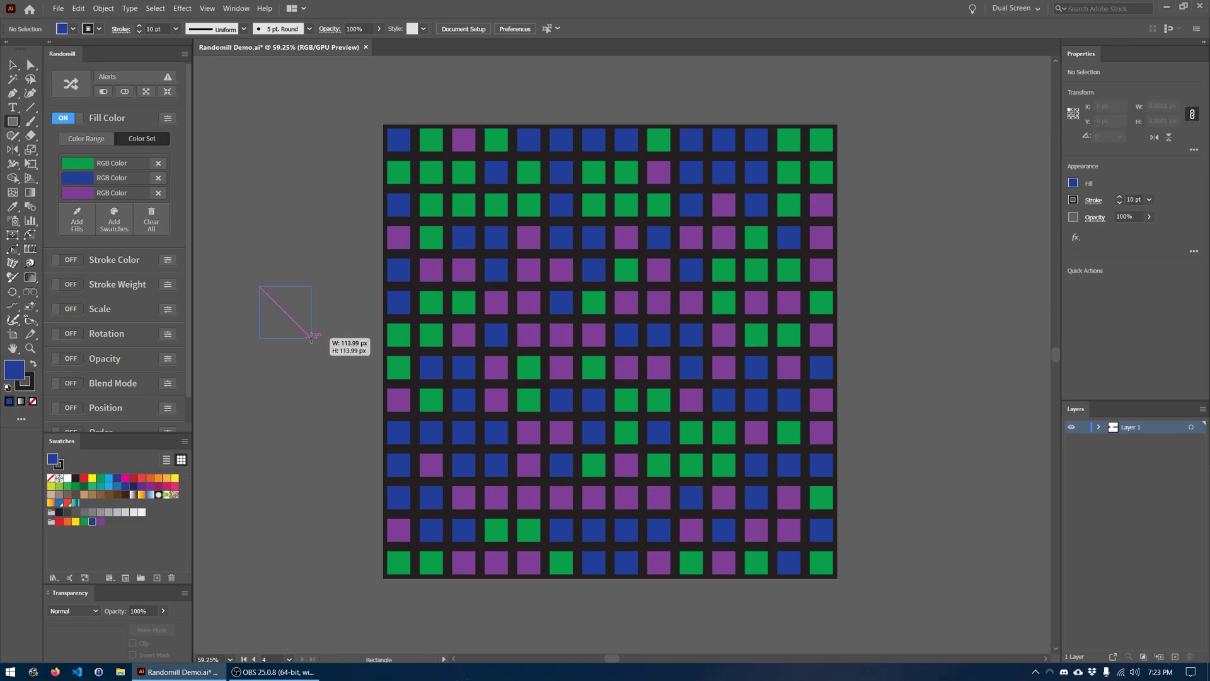
key("v")
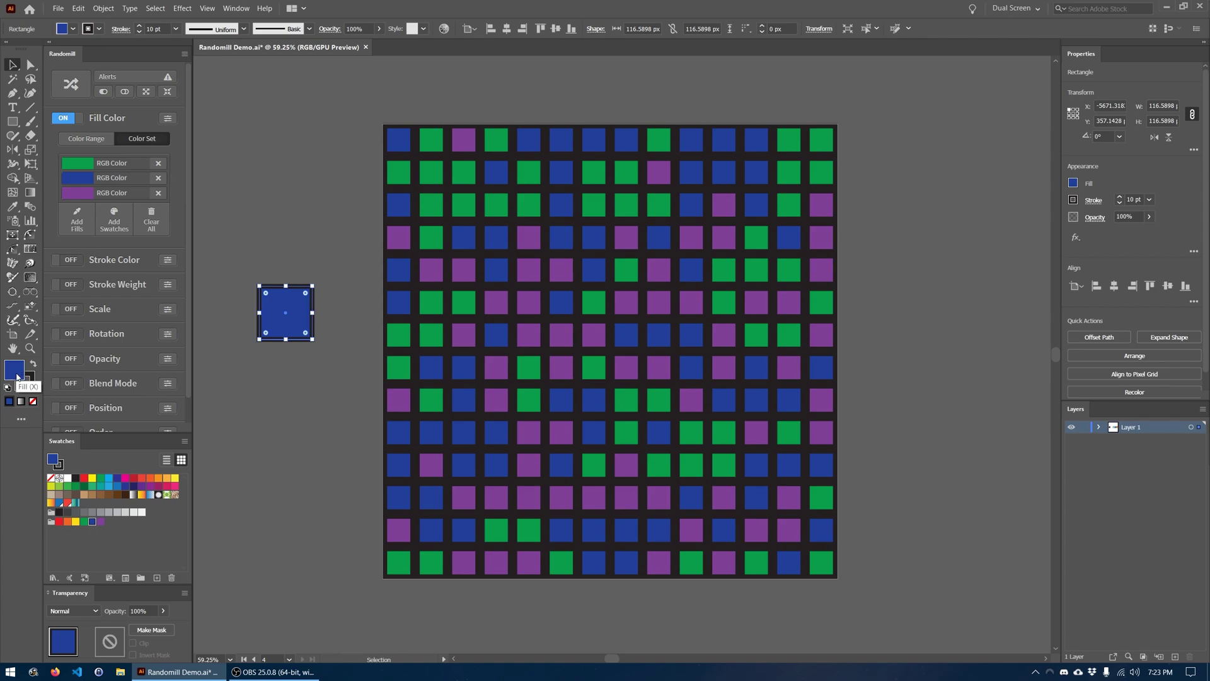
left_click(142, 486)
double_click(15, 376)
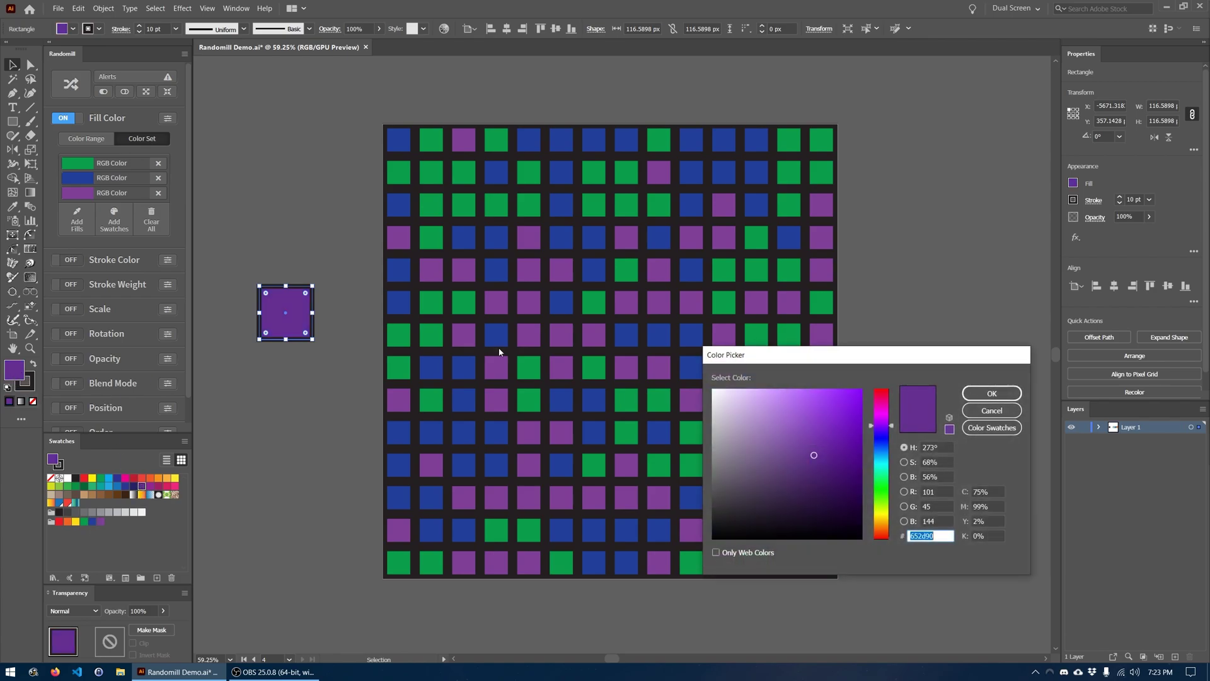
left_click_drag(808, 359, 564, 306)
left_click_drag(631, 436, 632, 352)
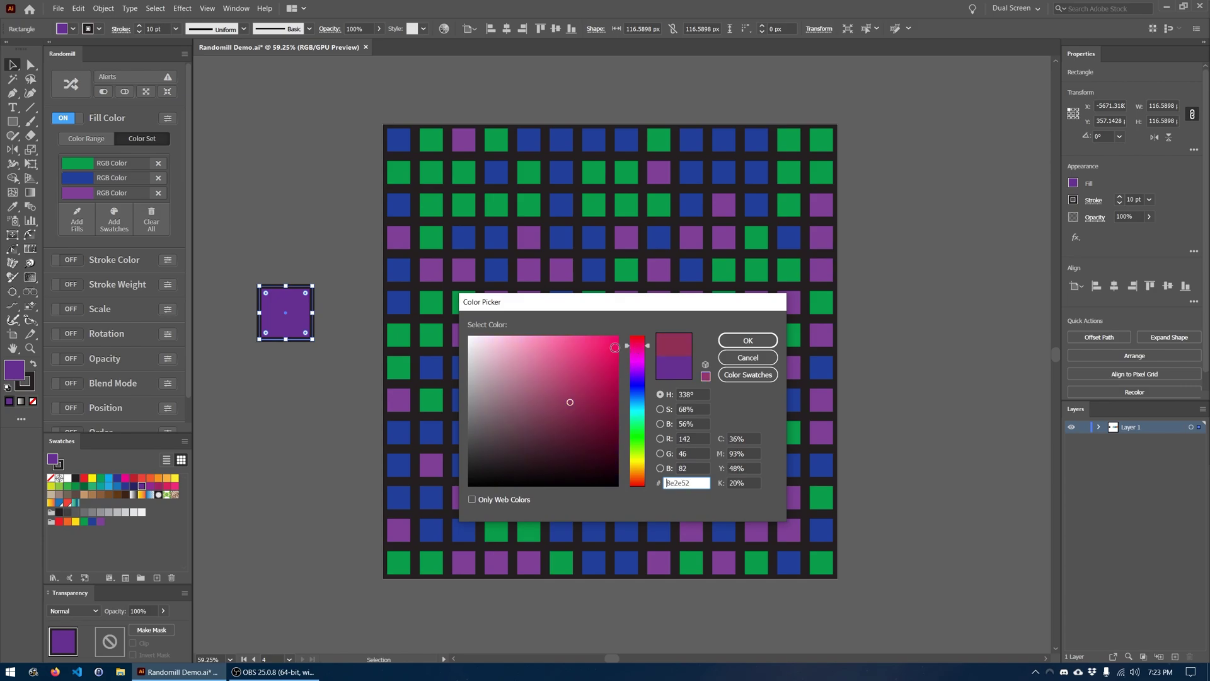
left_click(566, 347)
left_click(748, 340)
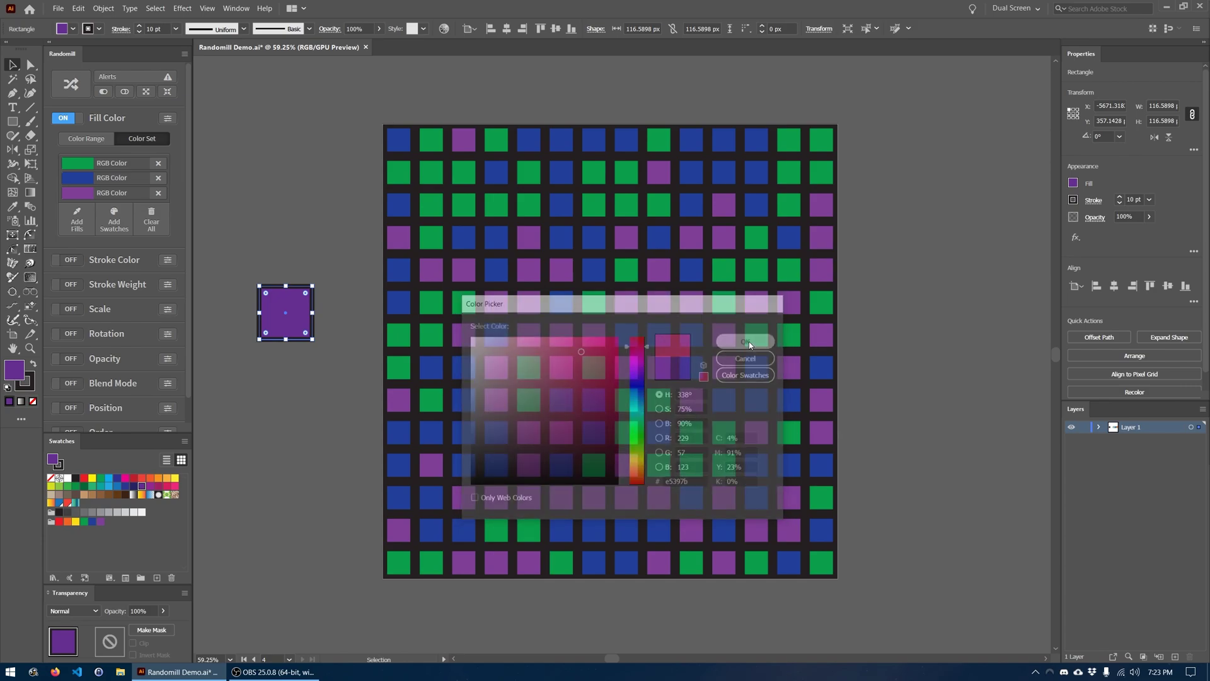
- Add the pink fill to the Color Set and re-randomize the selected grid
left_click(77, 221)
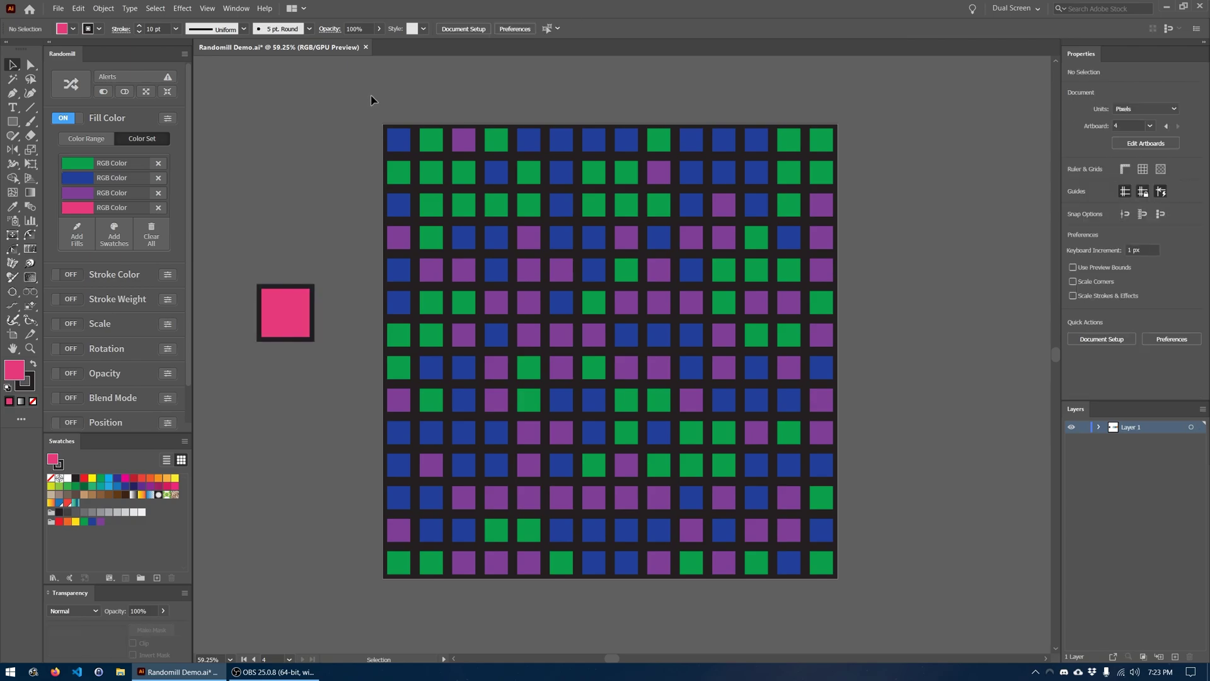
left_click_drag(374, 101, 875, 603)
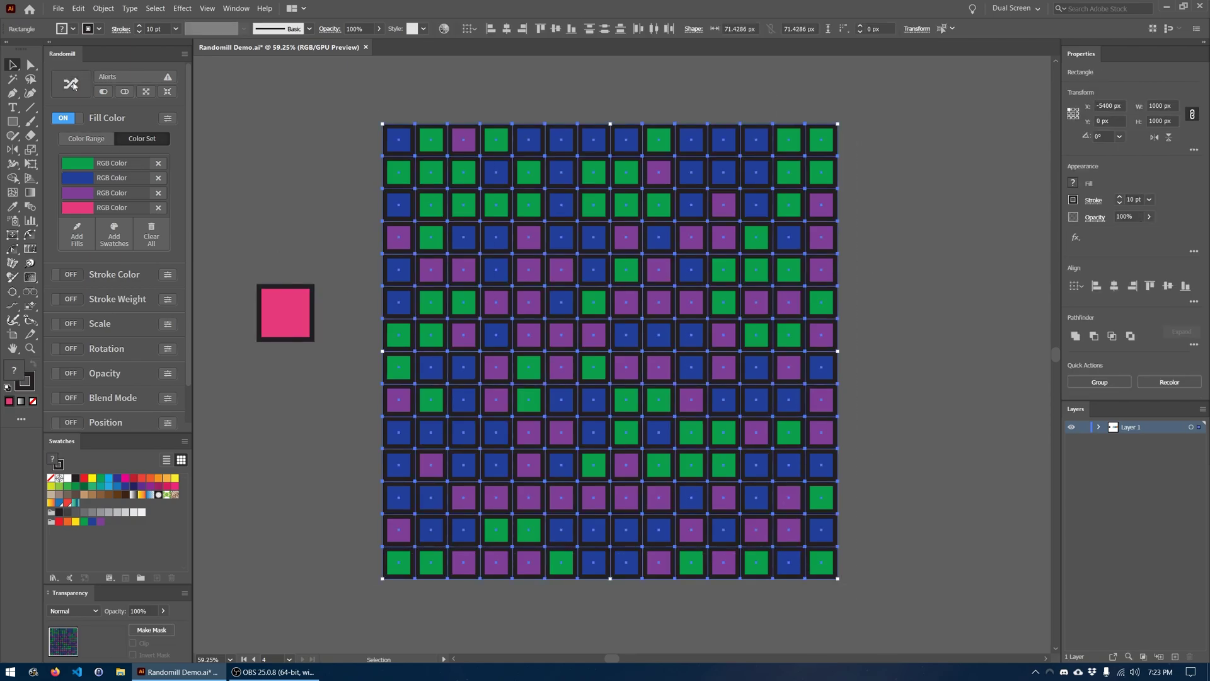
left_click(70, 85)
left_click(299, 180)
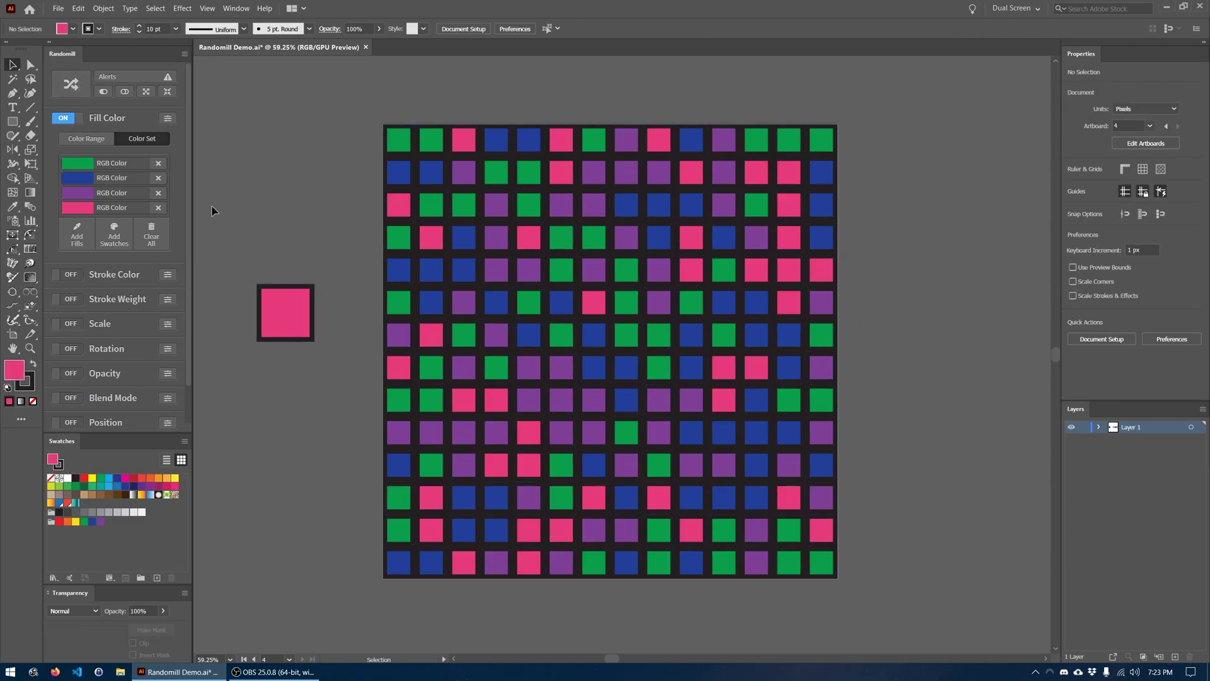
- Replace Fill Color with Stroke Color, narrowing hue to blues and raising saturation
left_click(169, 120)
left_click(63, 118)
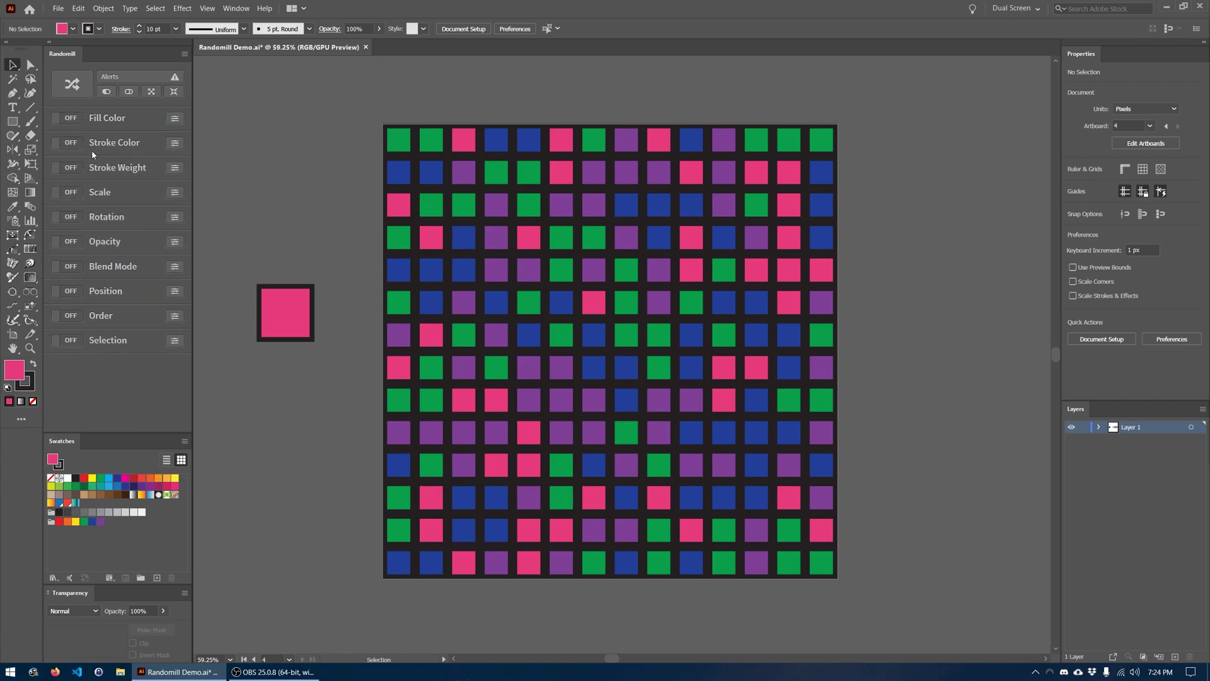
left_click(70, 142)
left_click(174, 141)
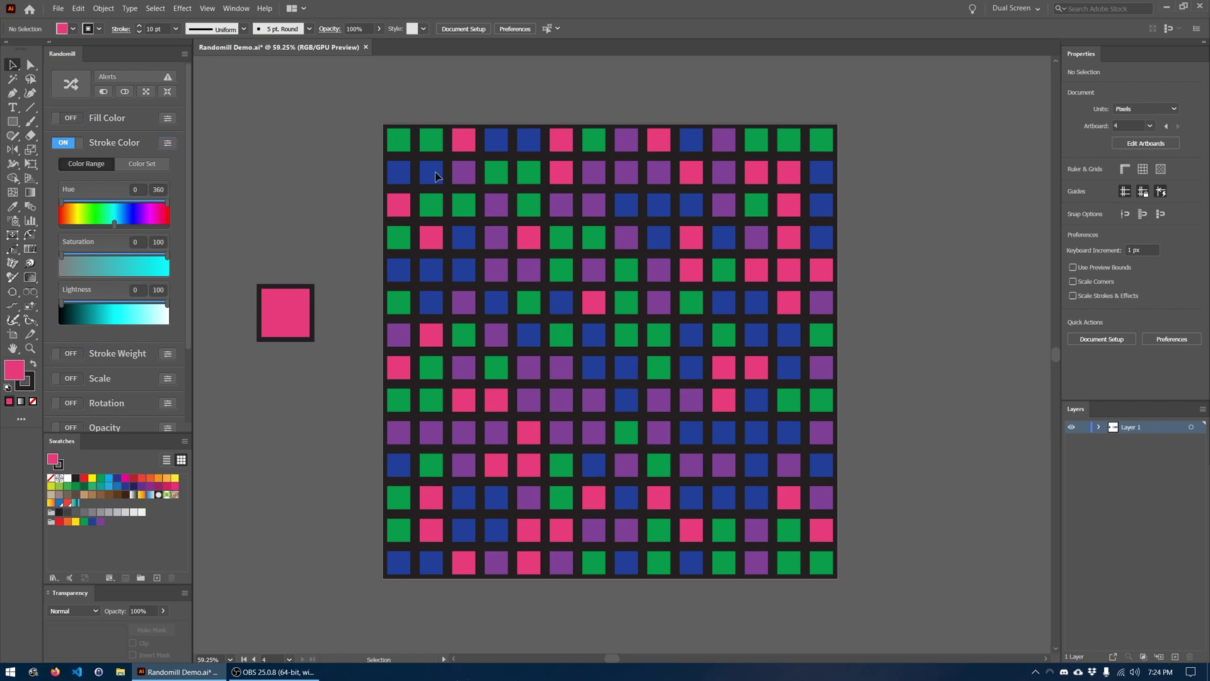
left_click_drag(382, 118, 862, 595)
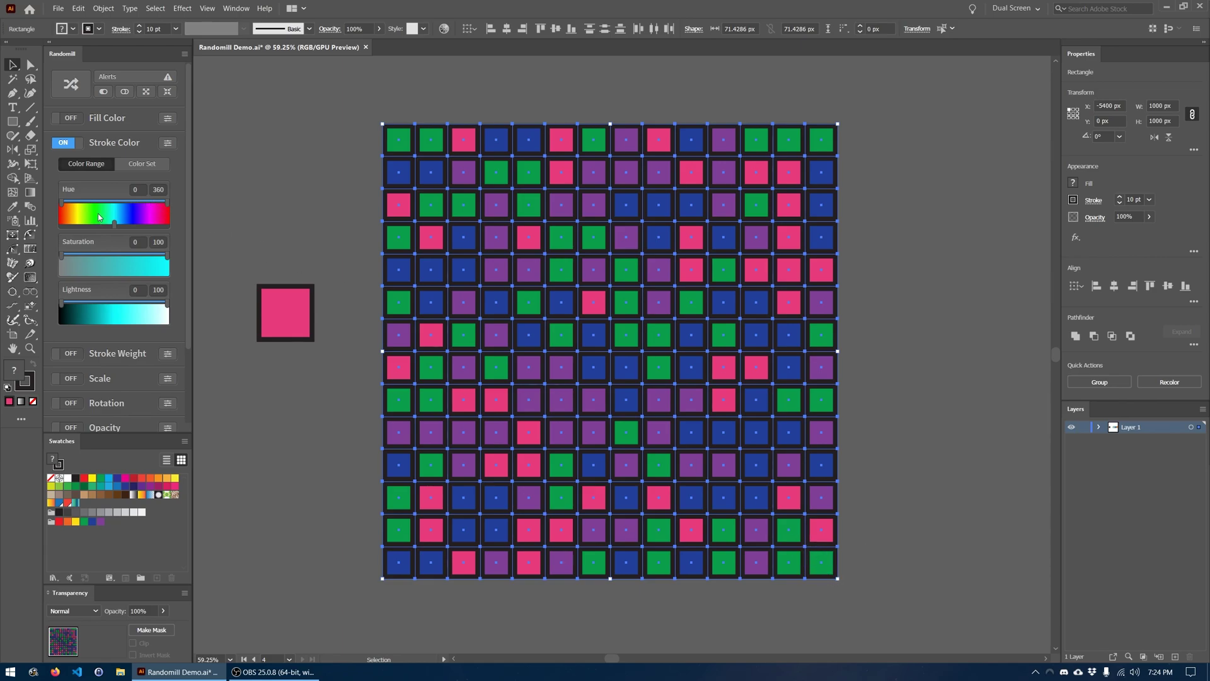
left_click_drag(167, 203, 114, 202)
left_click_drag(65, 254, 159, 255)
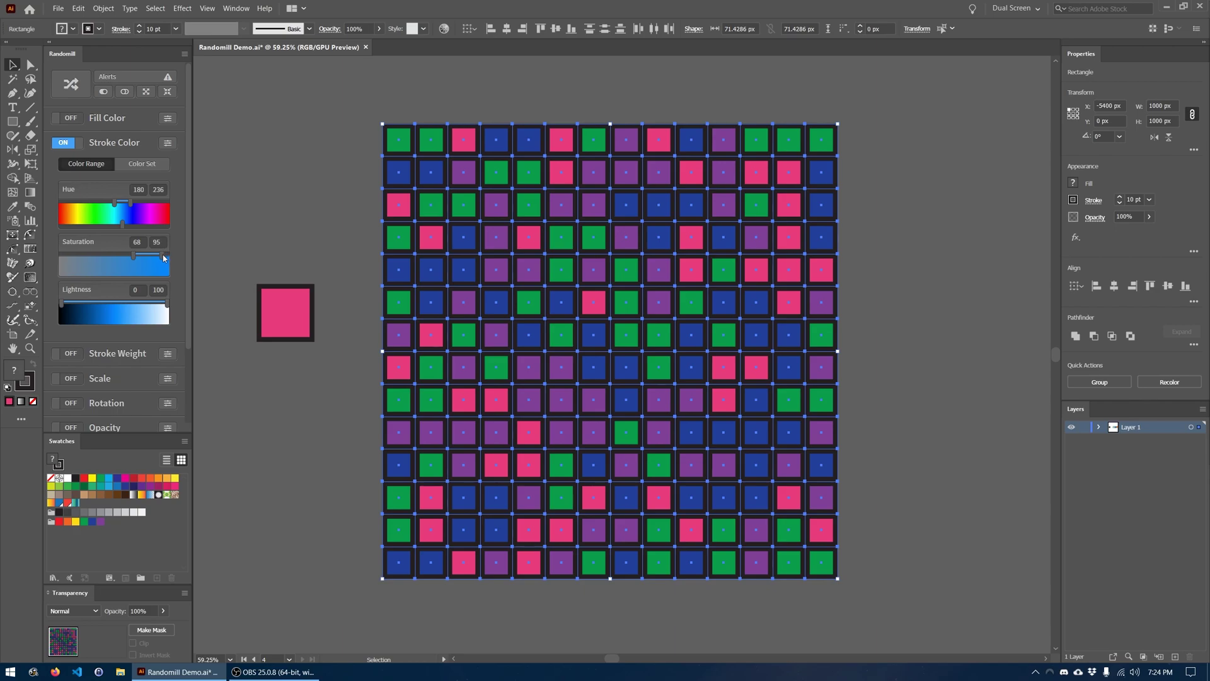
- Randomize the grid's blue strokes, delete the pink square, and disable Stroke Color
left_click(72, 84)
left_click(480, 364)
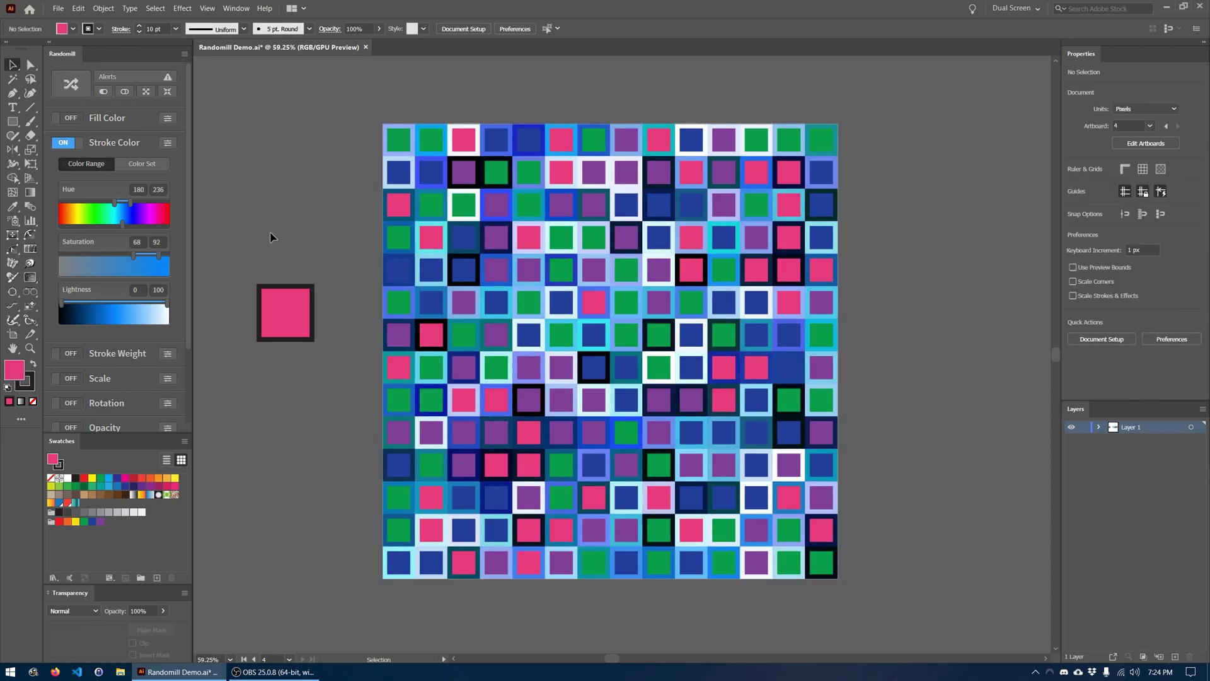
left_click(283, 312)
key("Delete")
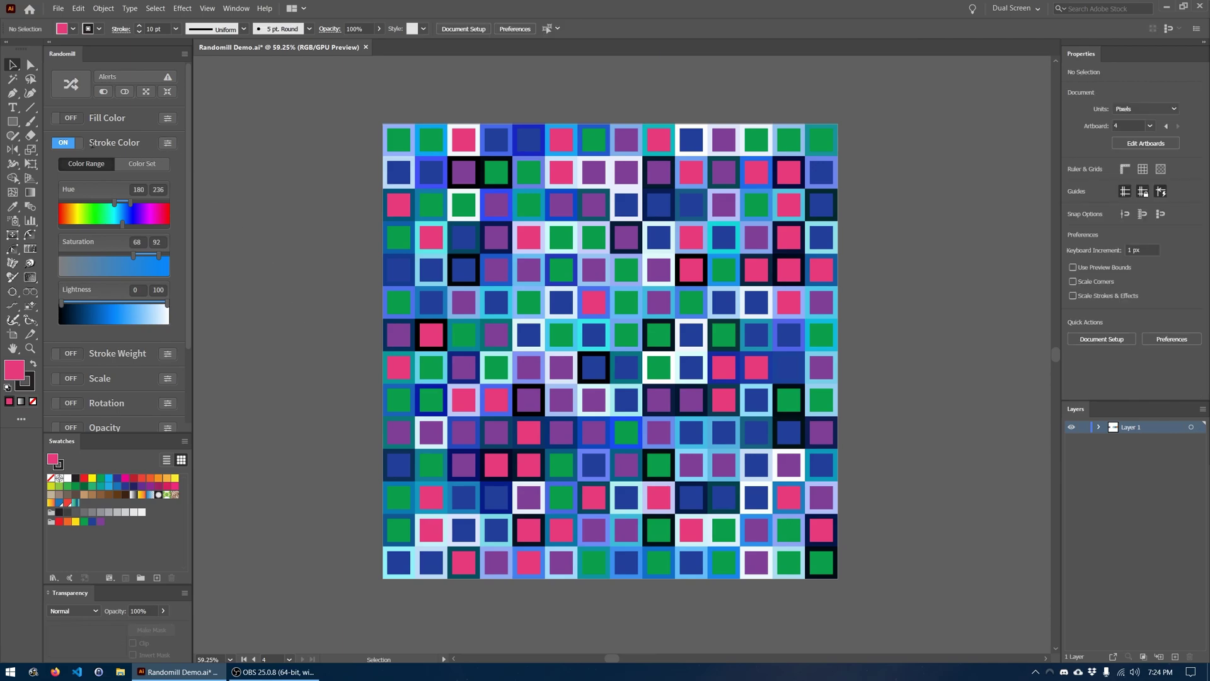
left_click(63, 143)
left_click(167, 143)
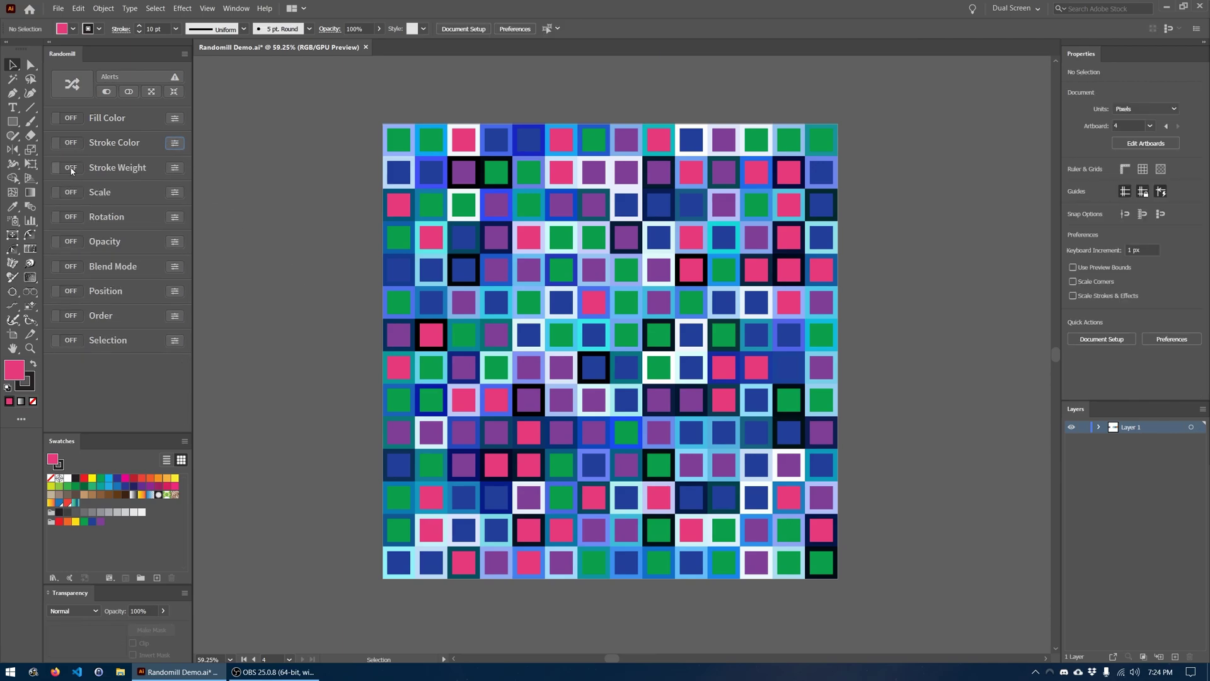
- Enable Stroke Weight with minimum 2 pt and maximum 20 pt, and randomize all squares
left_click(70, 167)
left_click(174, 168)
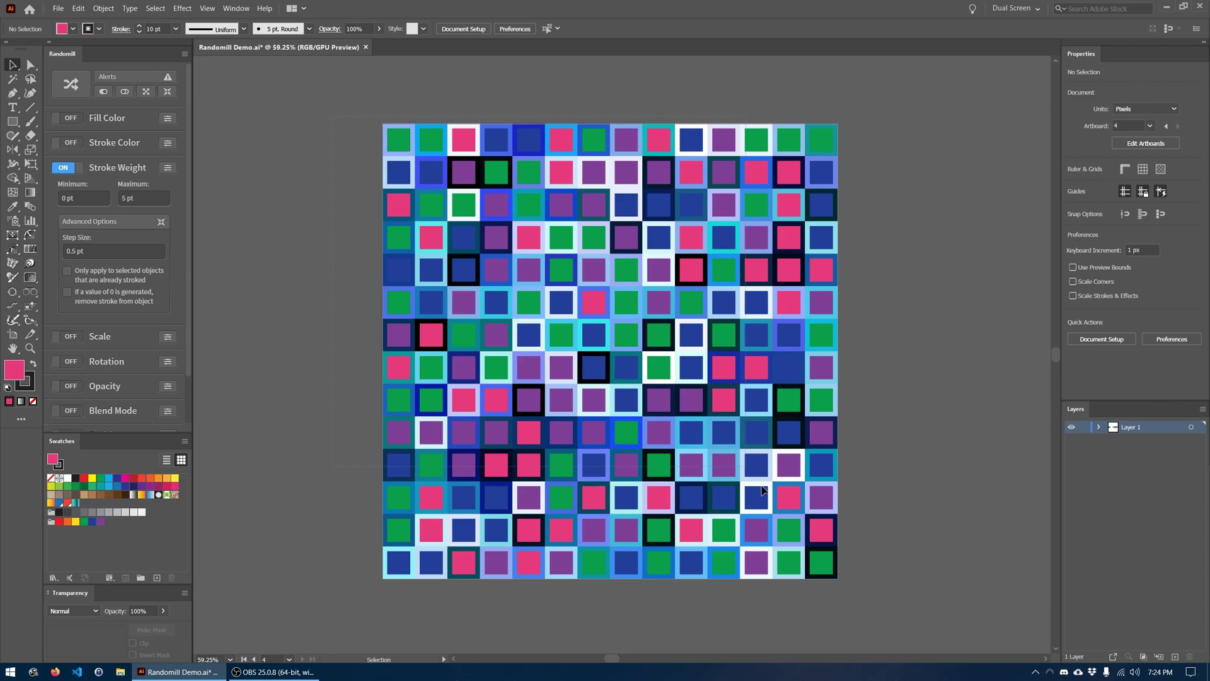
key("ctrl+a")
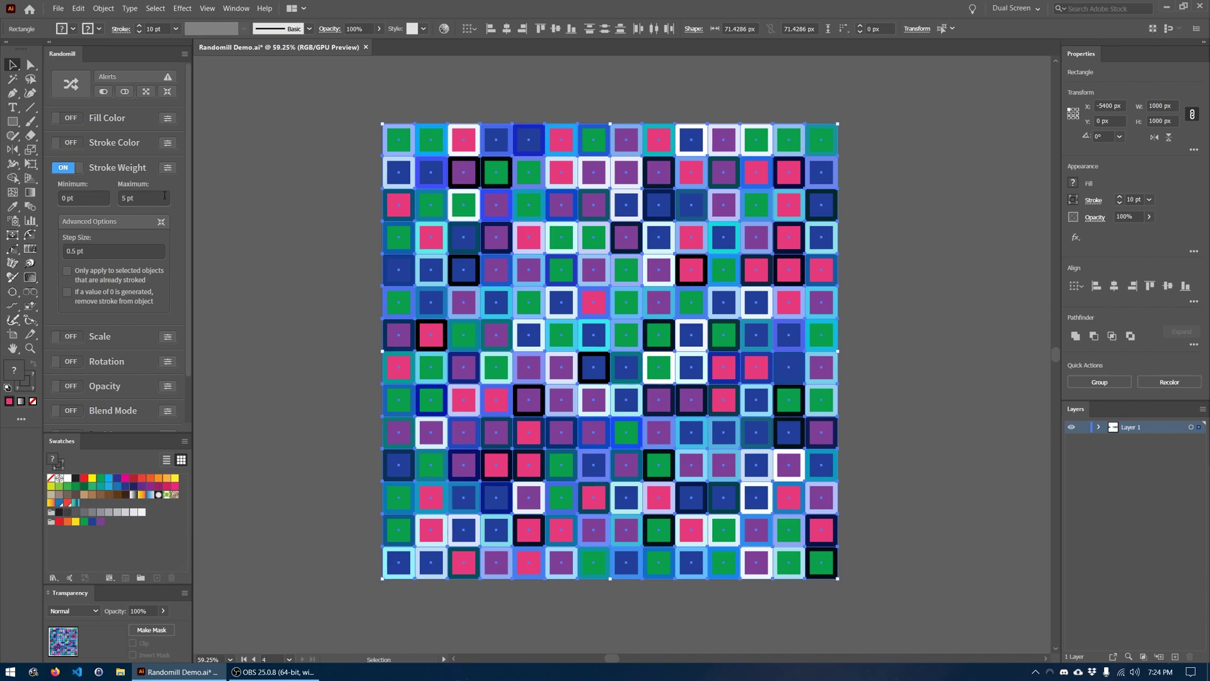
double_click(92, 198)
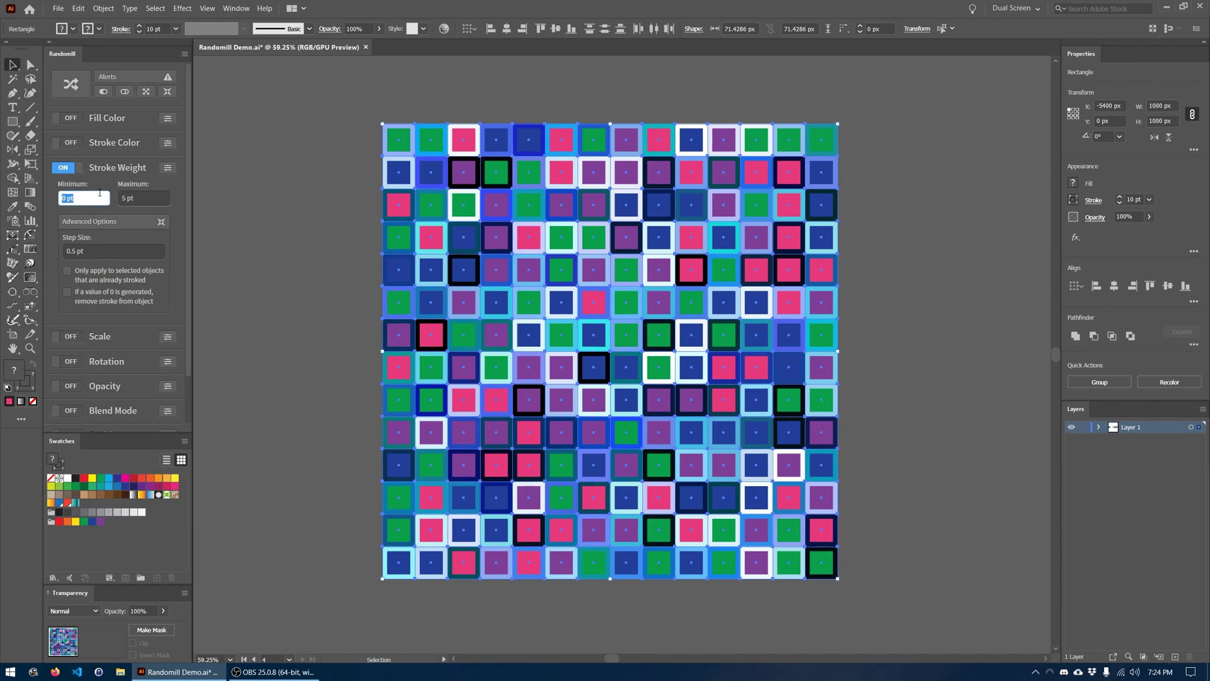
type("2")
key("Tab")
type("20")
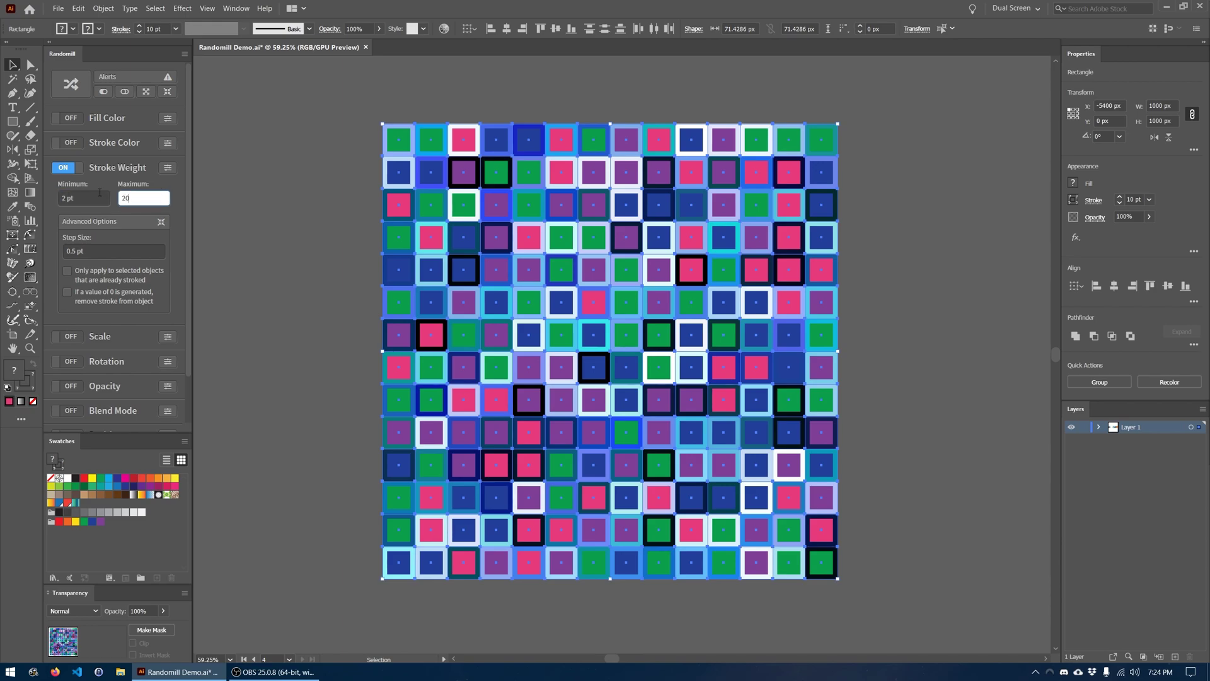
left_click(73, 84)
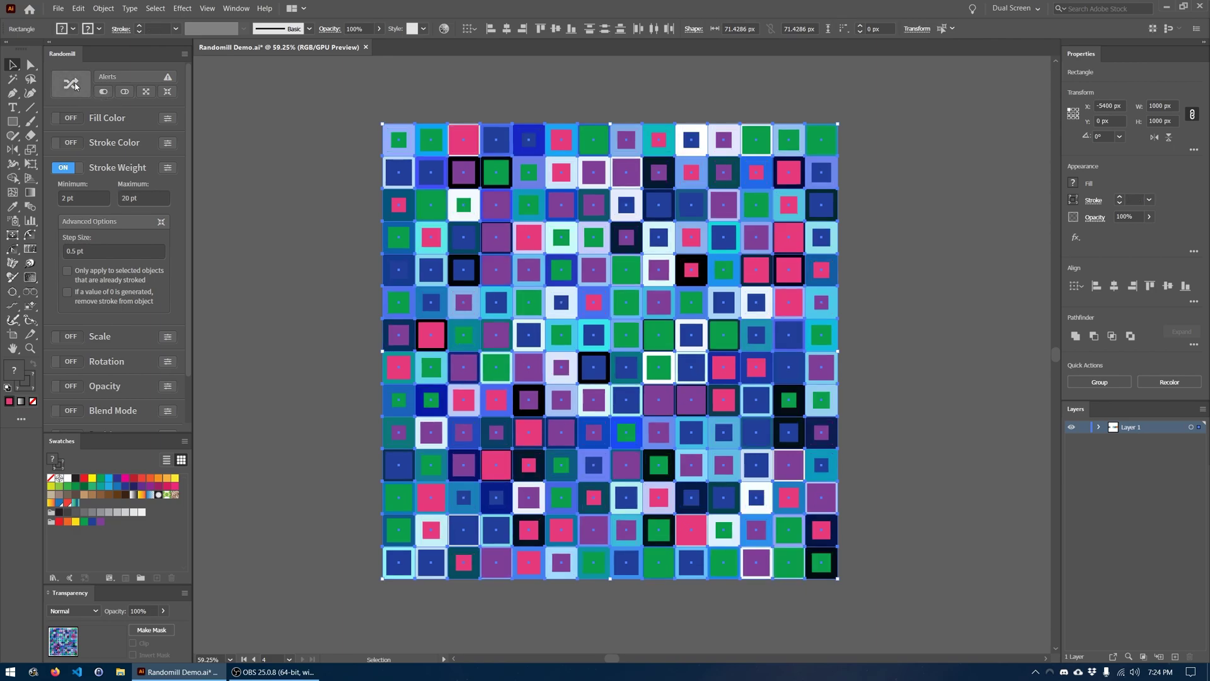
left_click(350, 165)
key("ctrl+a")
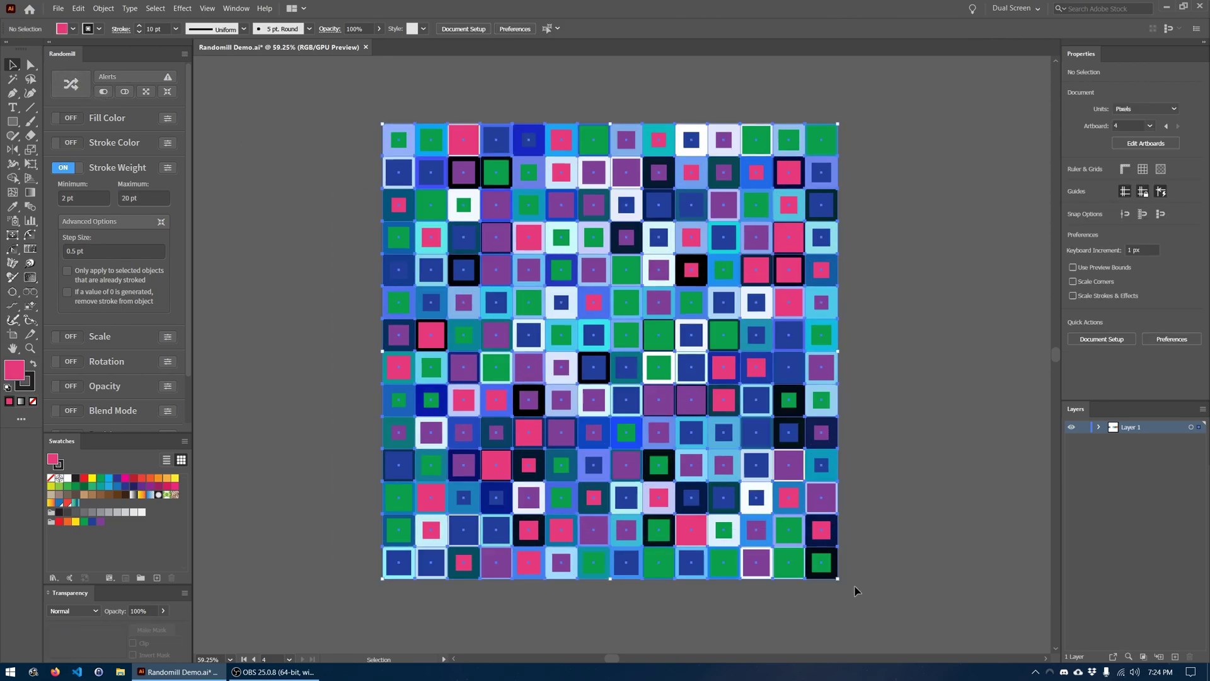
- Give all squares white fills and black strokes
left_click(55, 480)
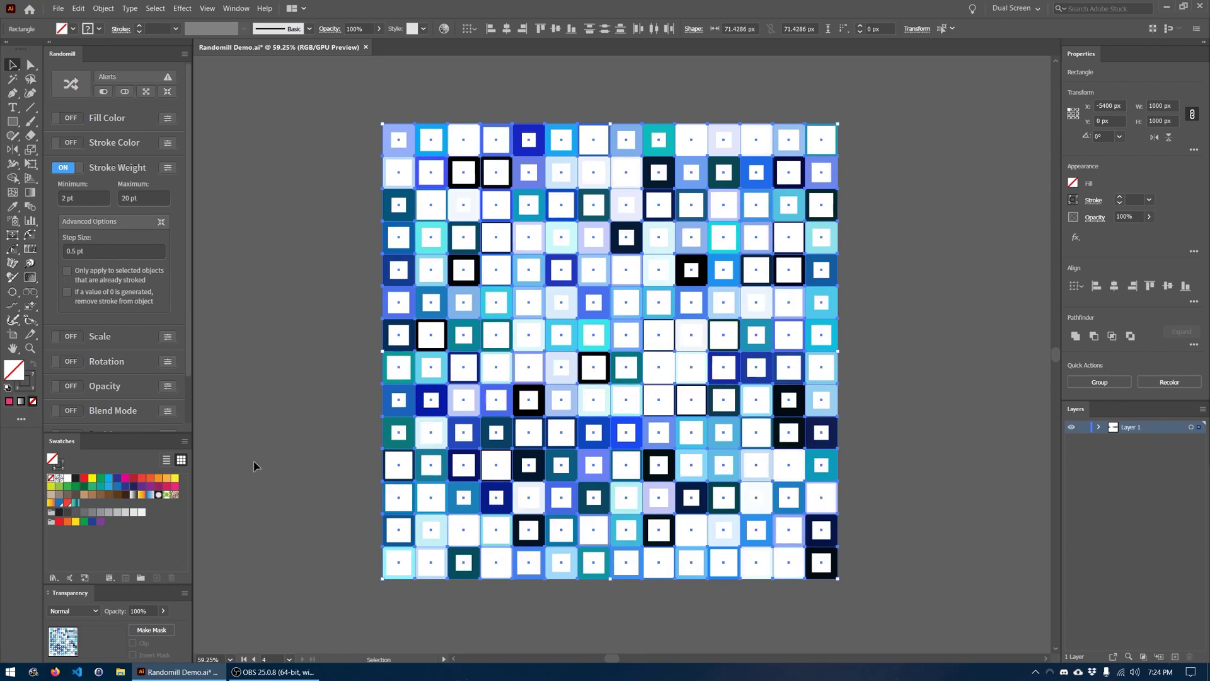
left_click(327, 547)
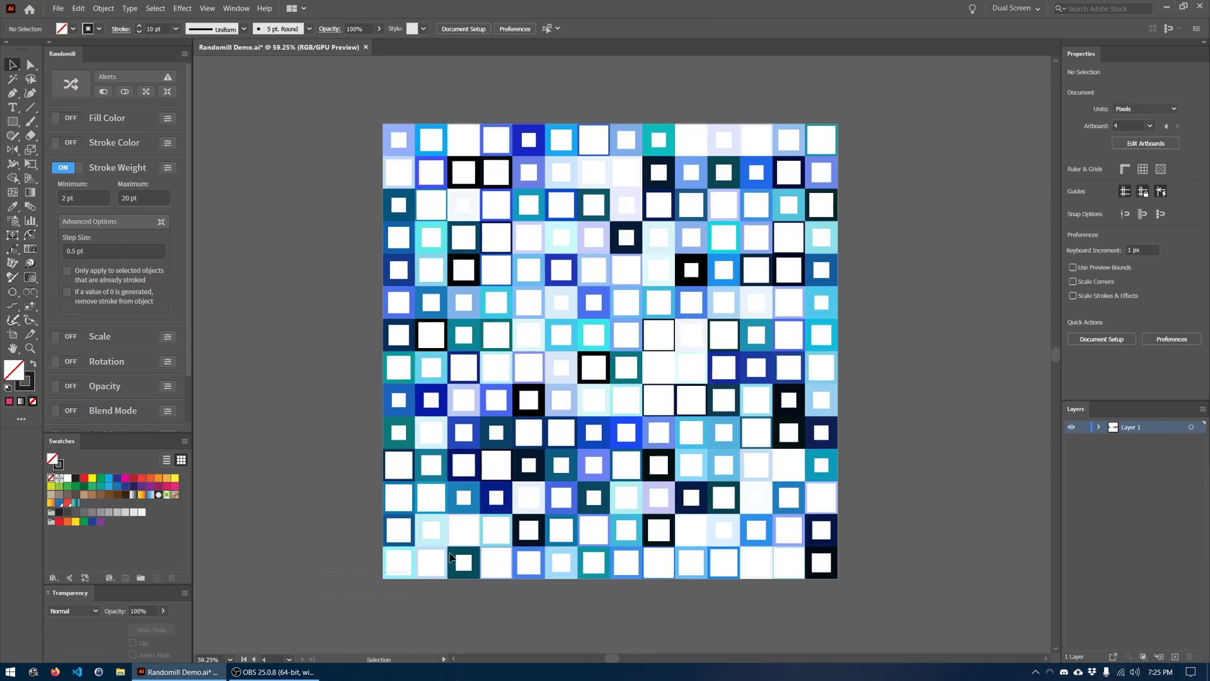
key("ctrl+a")
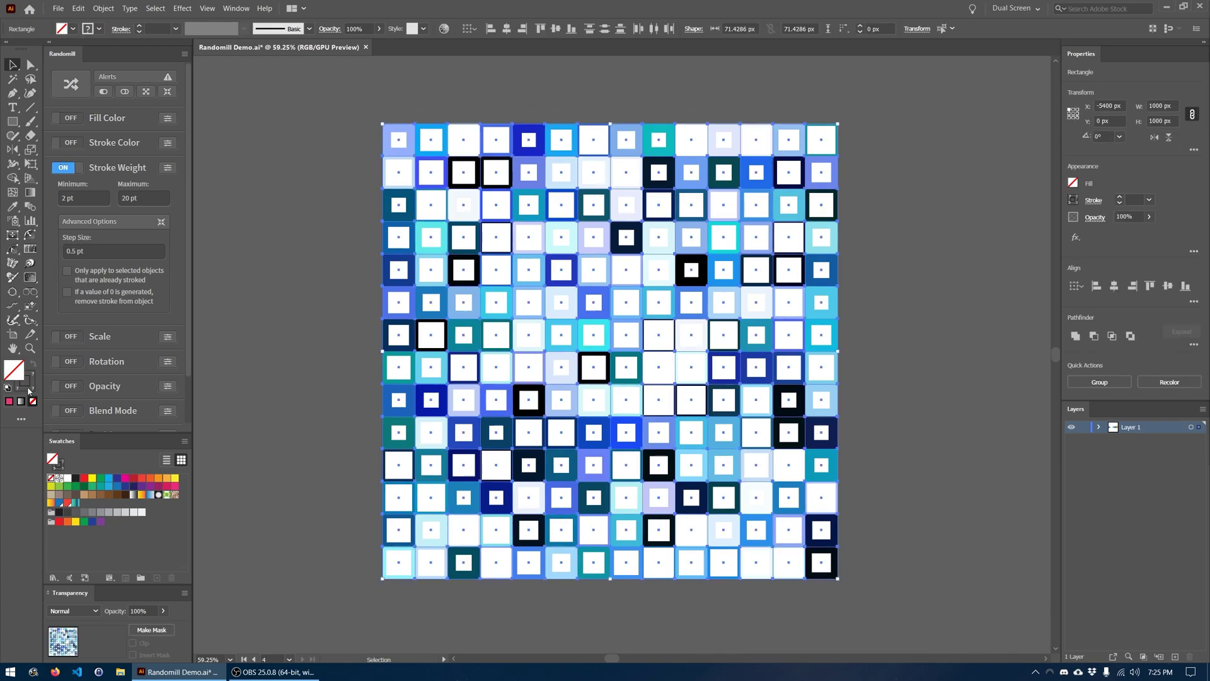
left_click(78, 479)
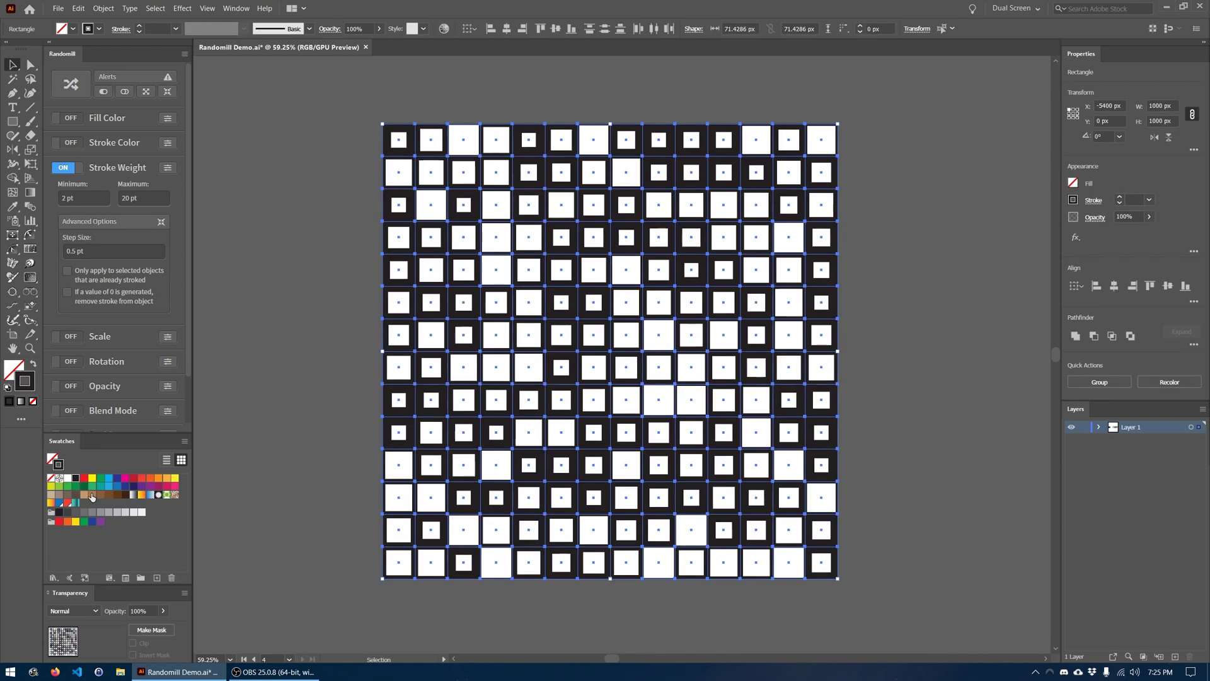
left_click(312, 430)
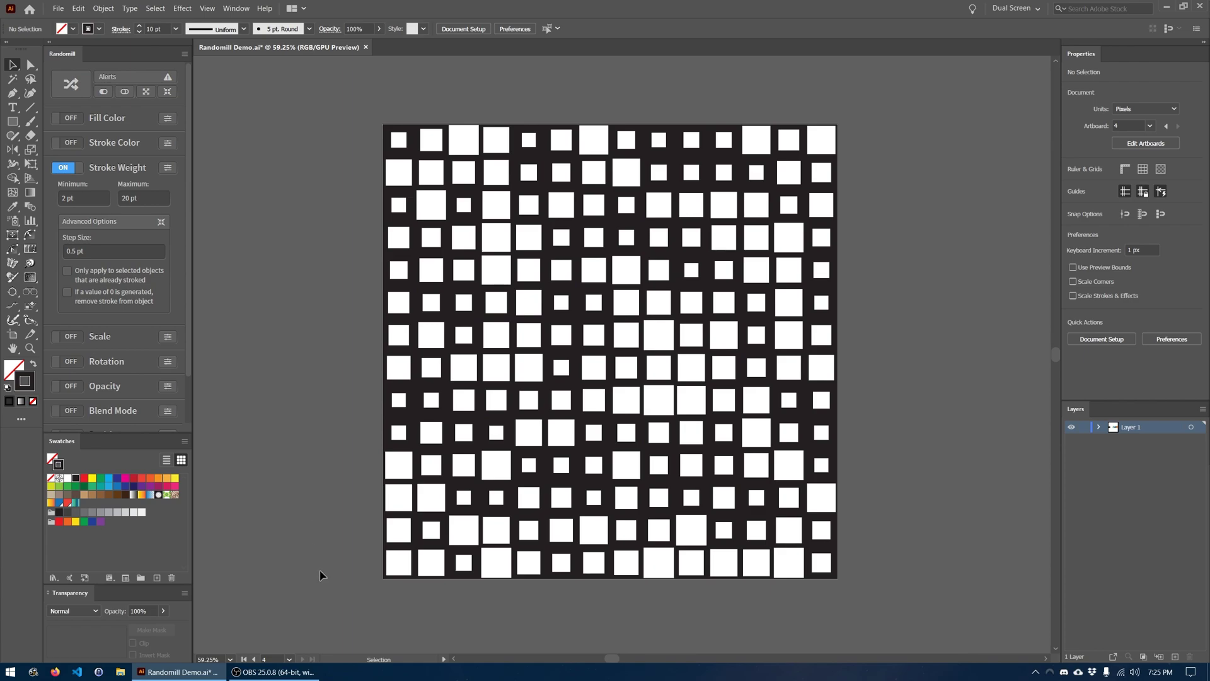
- Re-randomize the stroke weights four times, deselect, and disable Stroke Weight
key("ctrl+a")
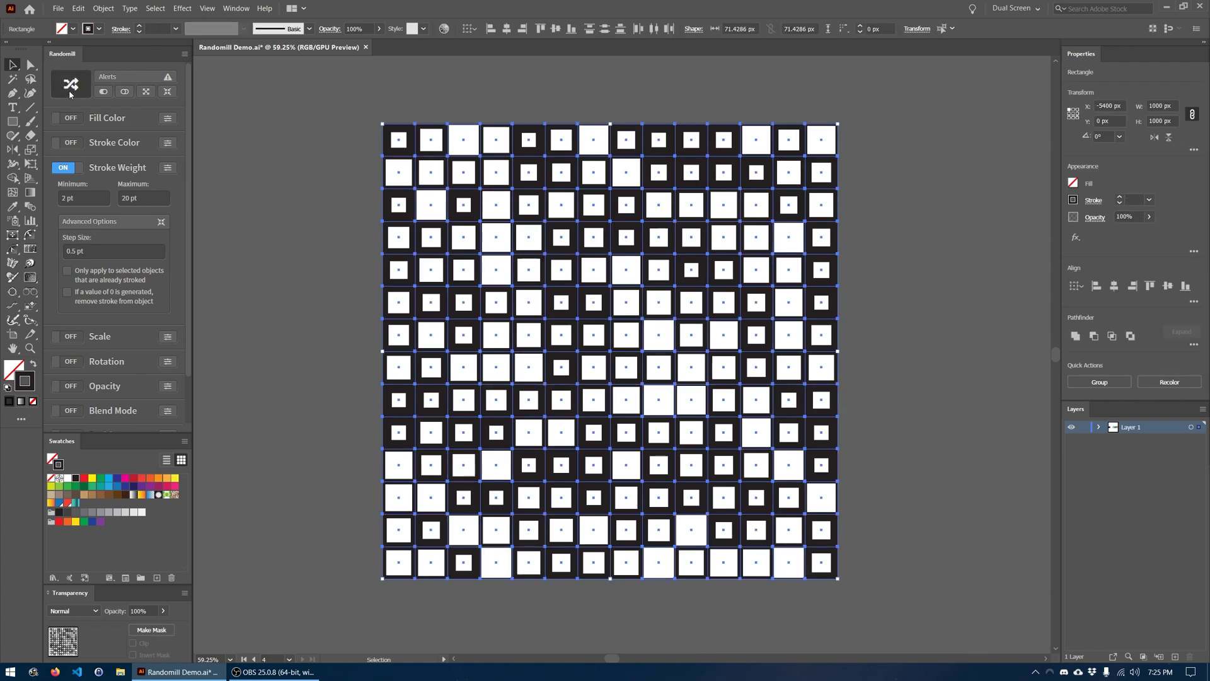
left_click(71, 84)
left_click(71, 84)
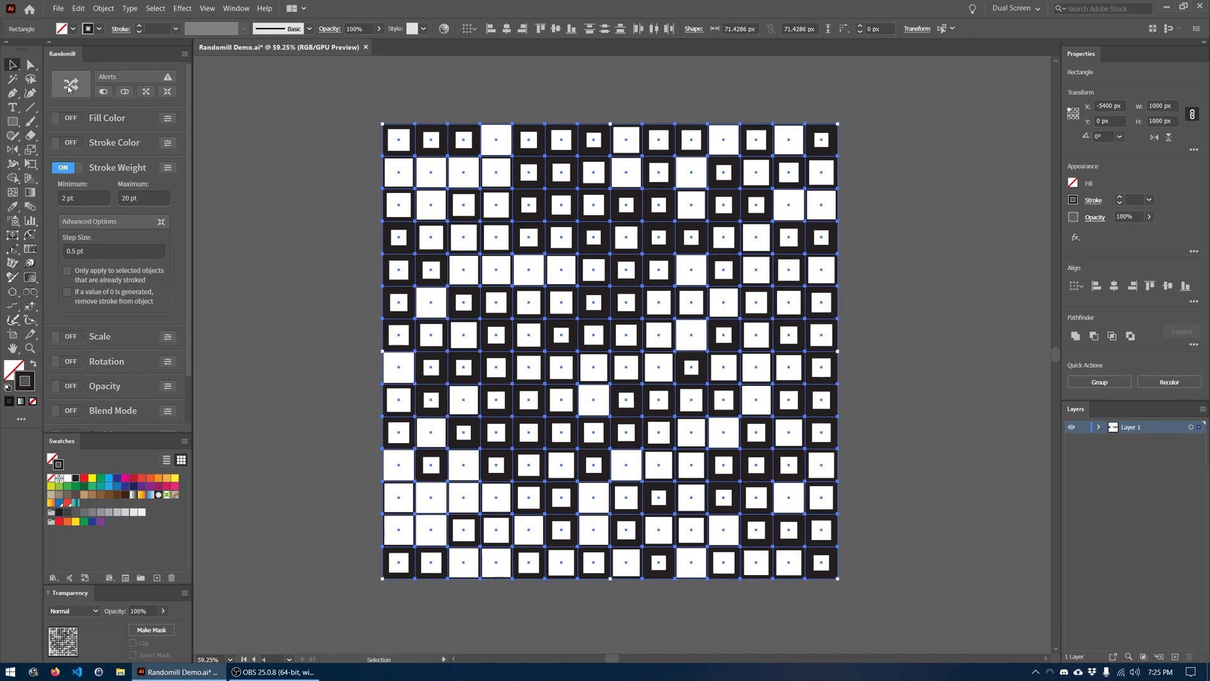
left_click(71, 84)
left_click(70, 84)
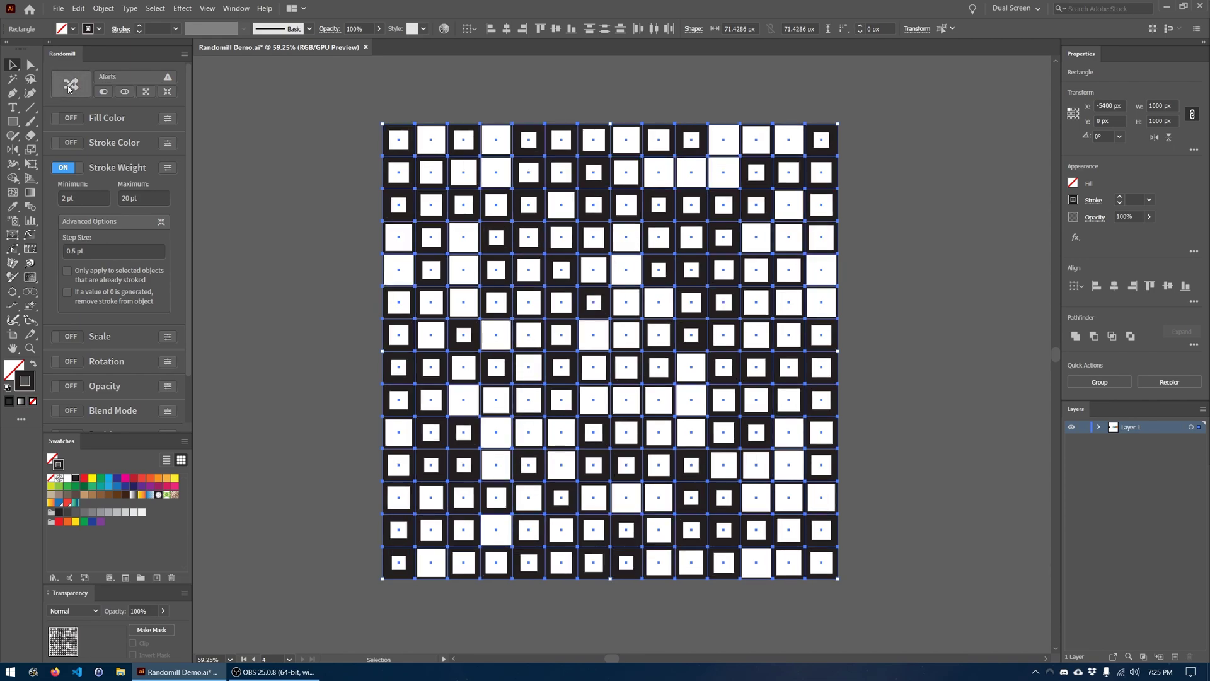
left_click(271, 172)
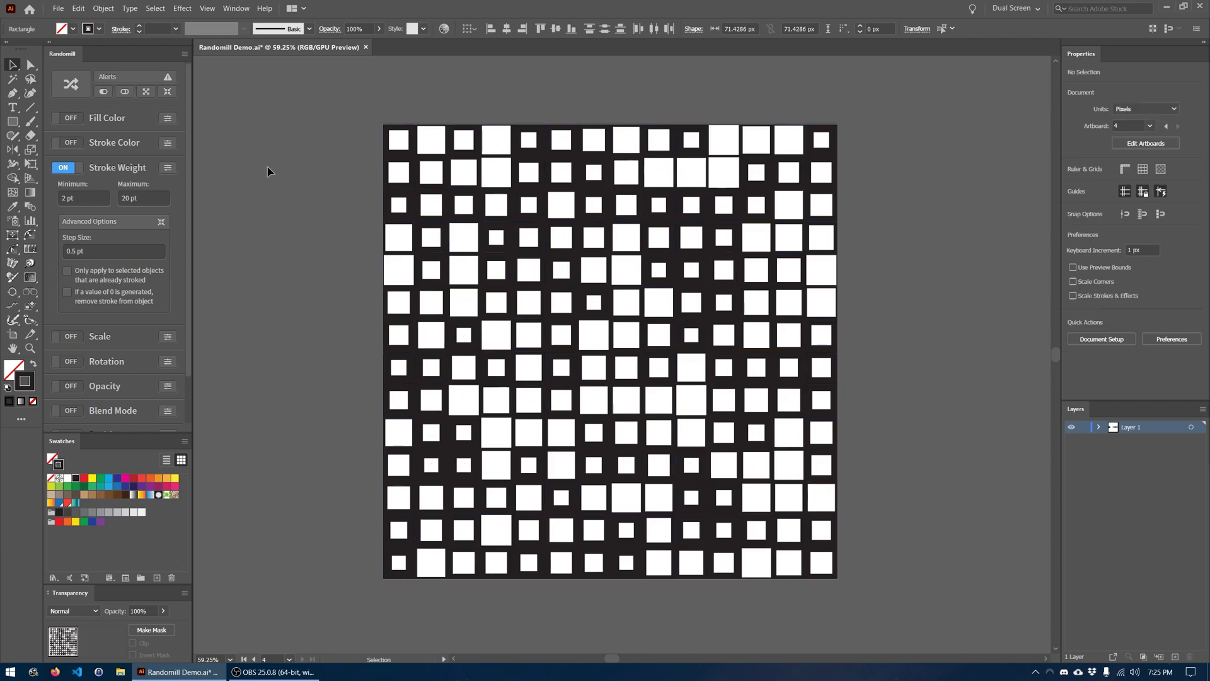
left_click(62, 167)
- Turn on Randomill's Scale option and expand its 50–200% settings
left_click(167, 167)
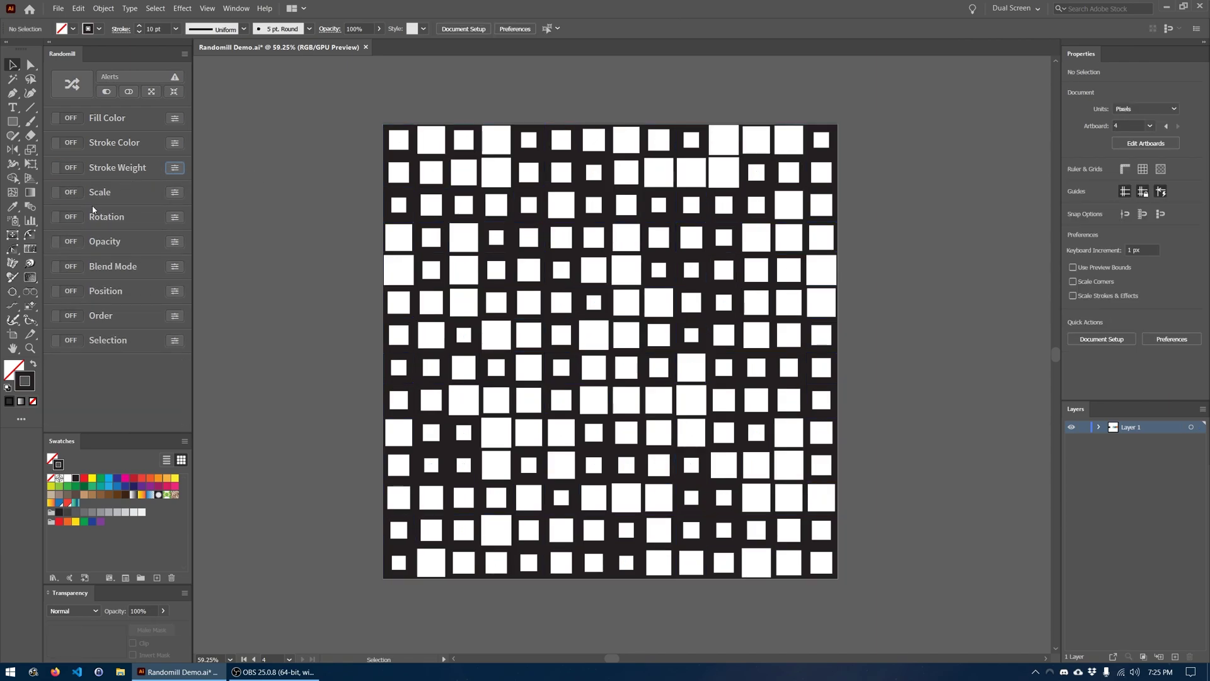
left_click(62, 192)
left_click(174, 195)
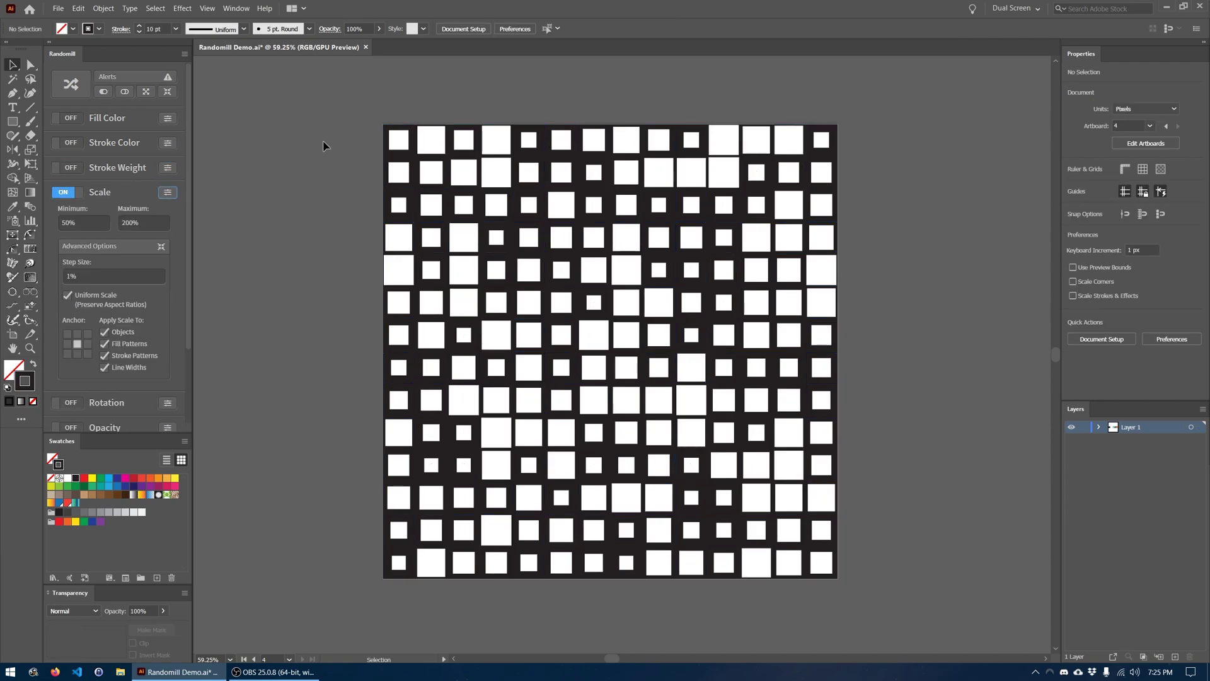
- Randomly scale all the squares, view the result, then undo it
key("ctrl+a")
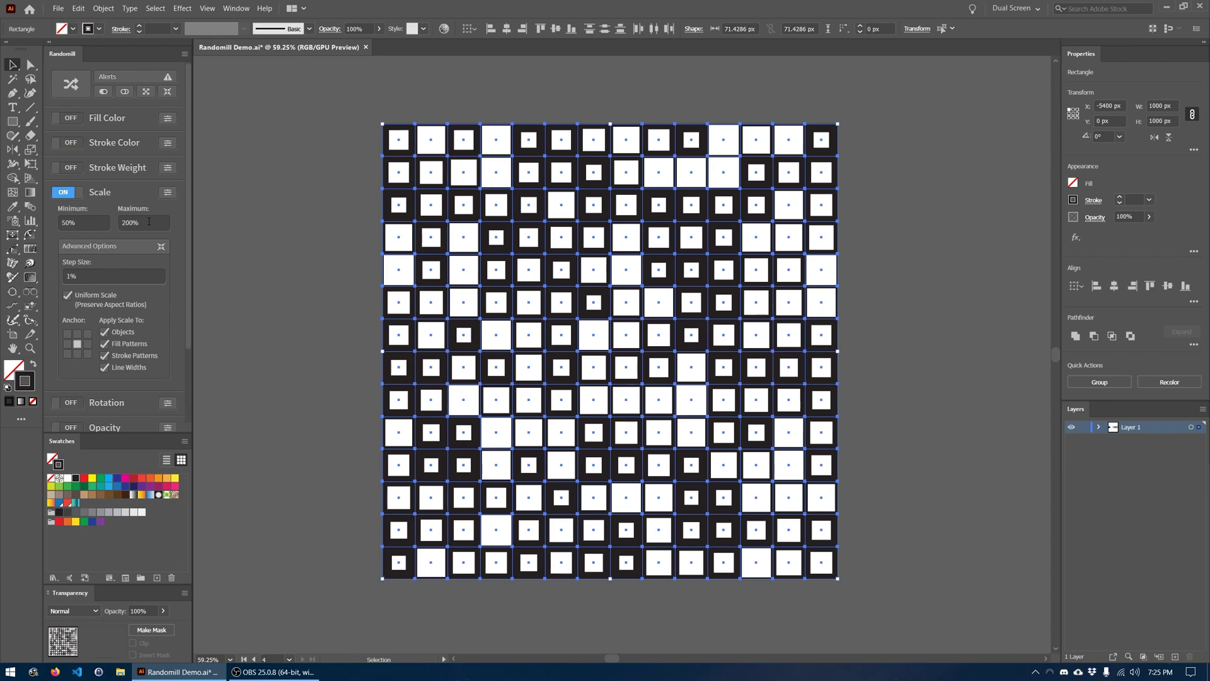
left_click(72, 83)
left_click(287, 215)
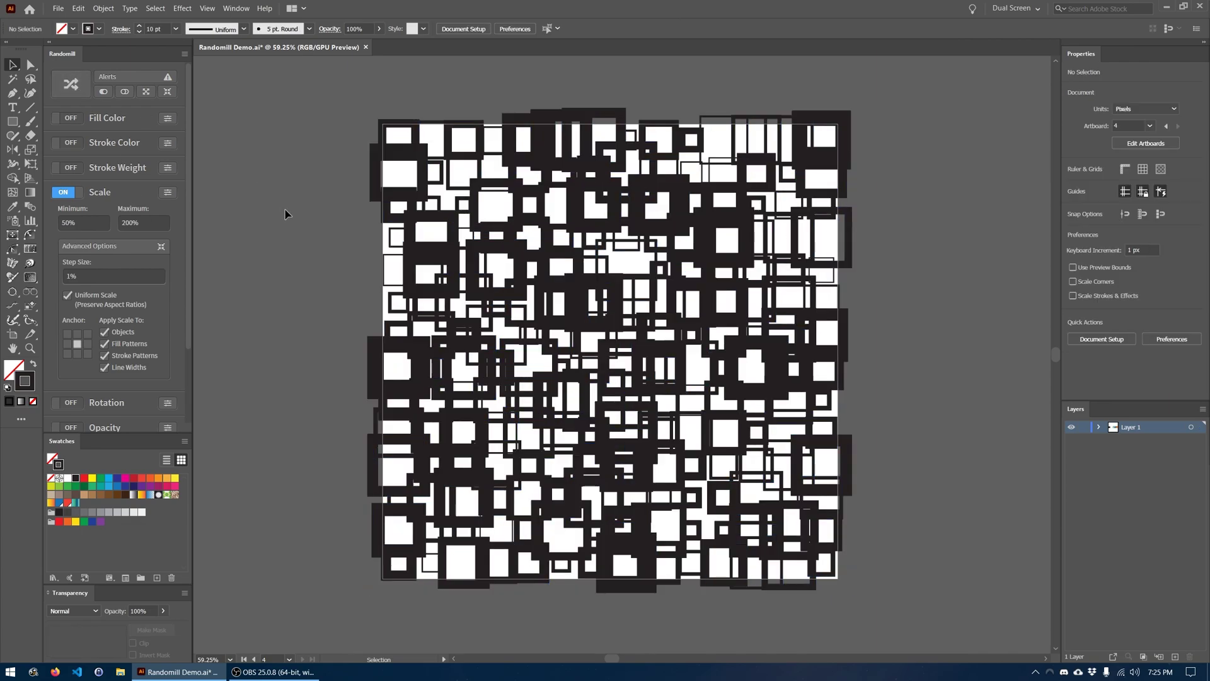
key("ctrl+z")
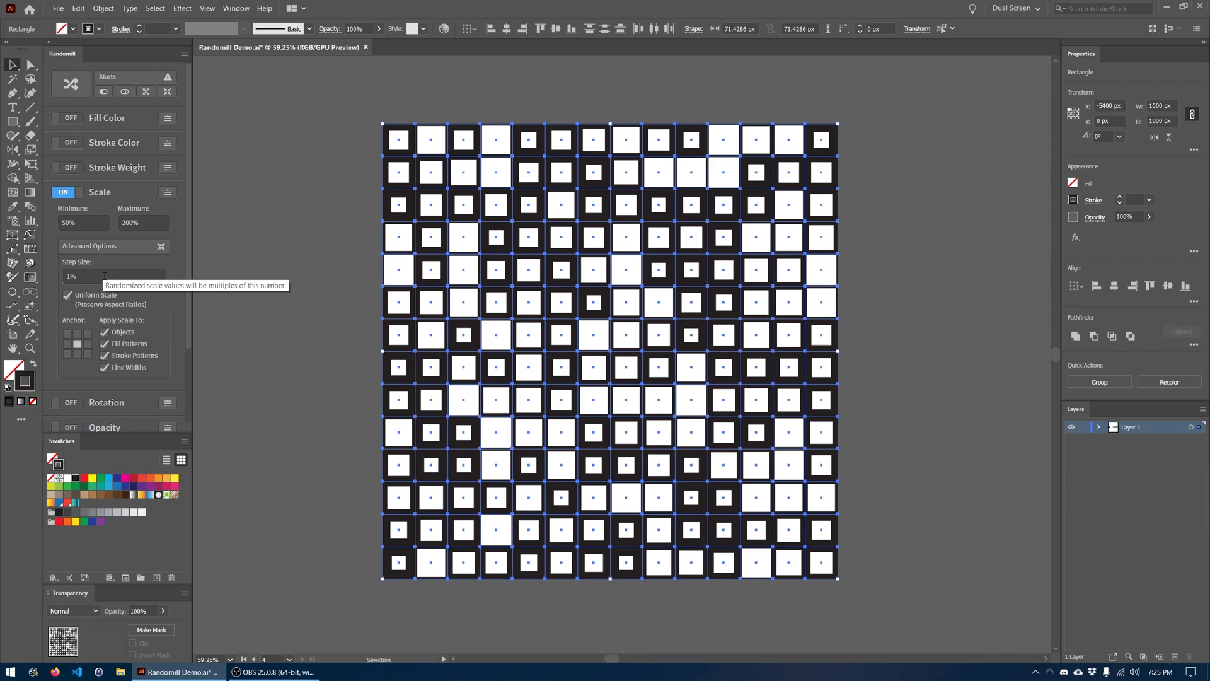
- Use a 50% step to randomly scale the squares, inspect, then undo to the grid
double_click(111, 275)
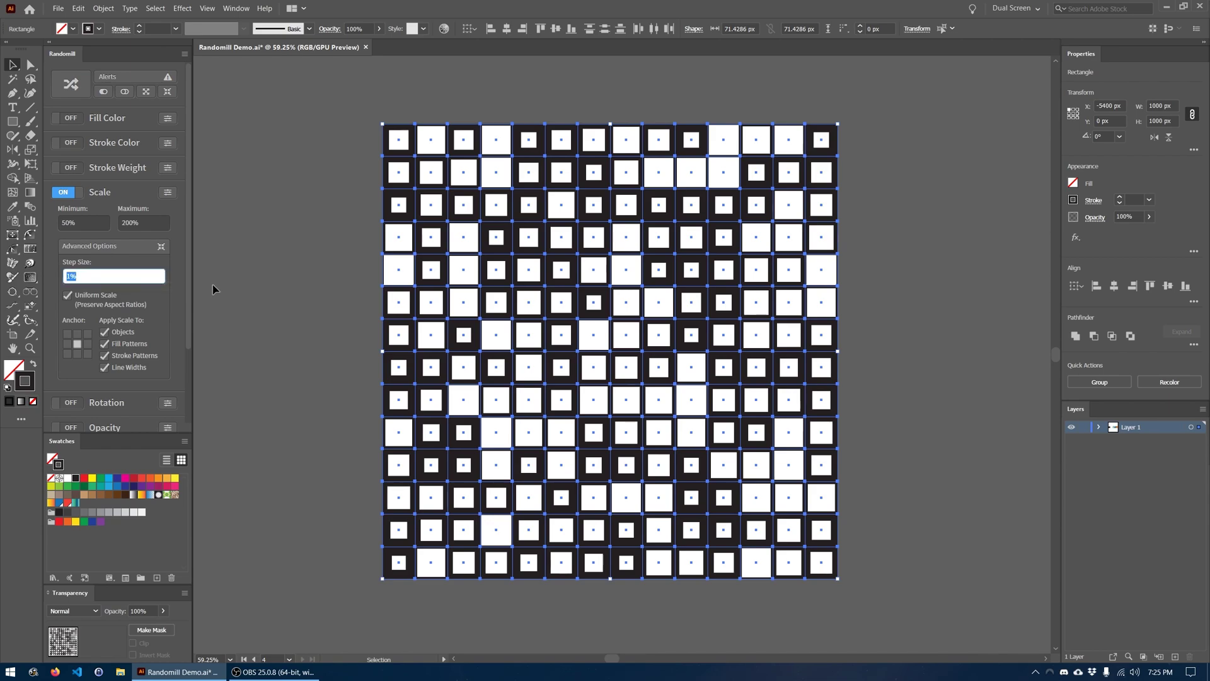
type("50")
key("Return")
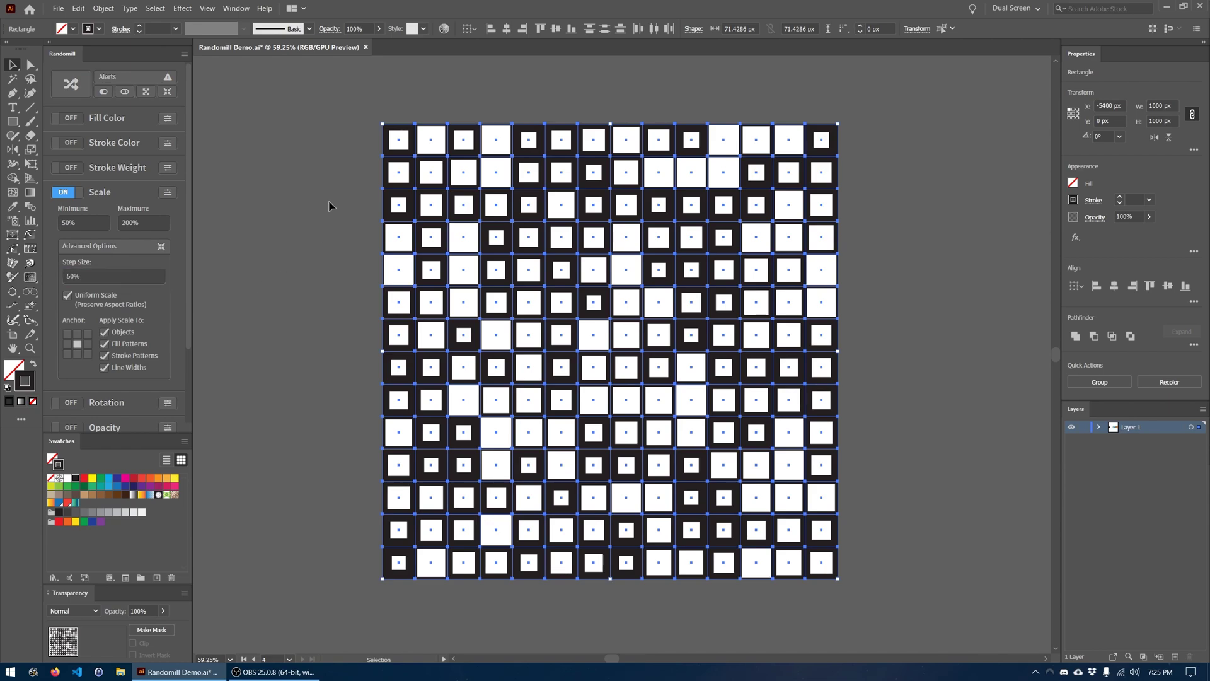
left_click(71, 84)
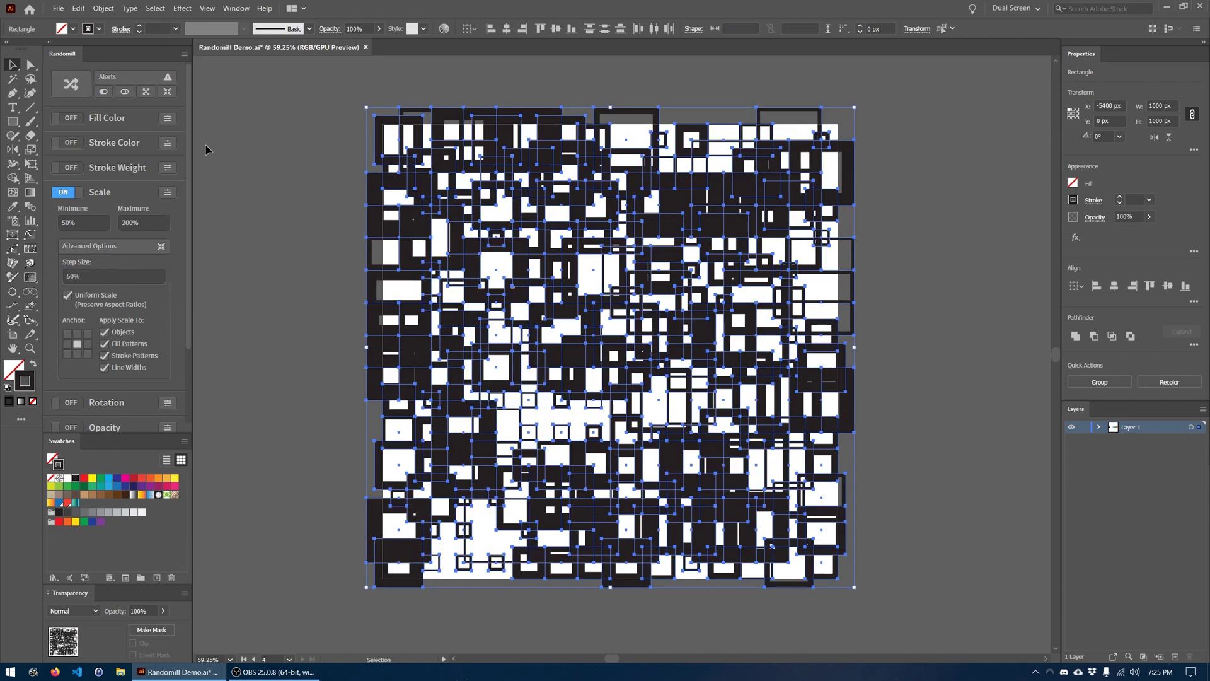
left_click(303, 218)
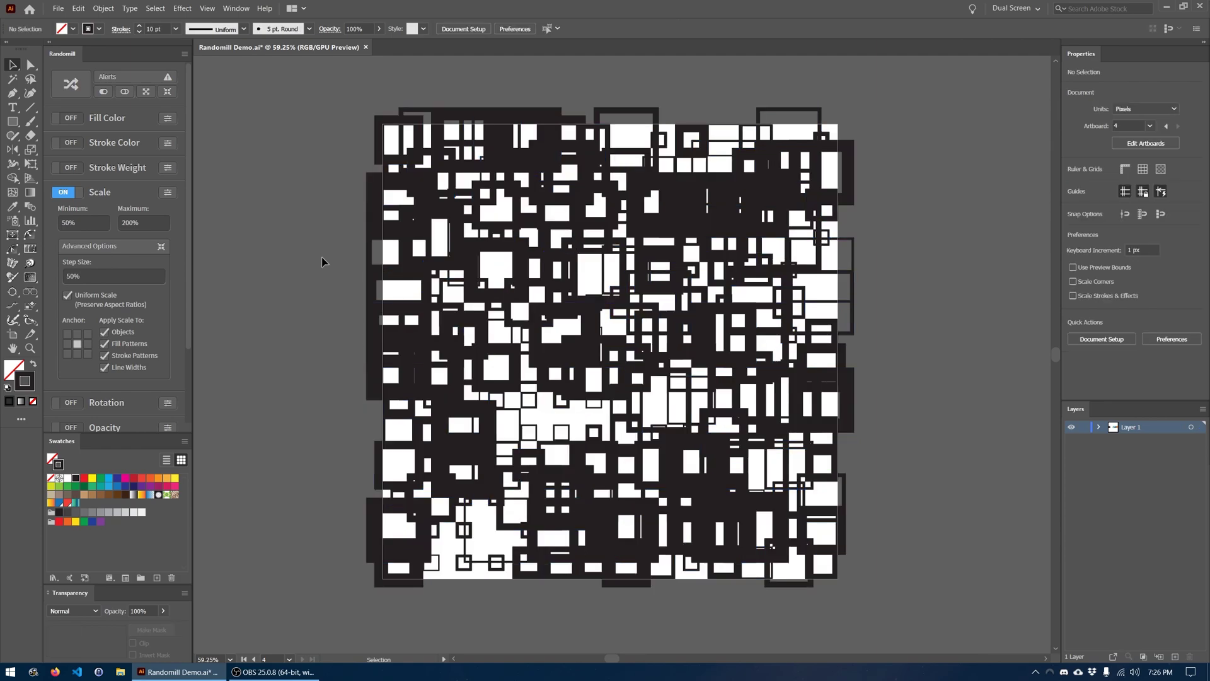
key("ctrl+z")
left_click(331, 109)
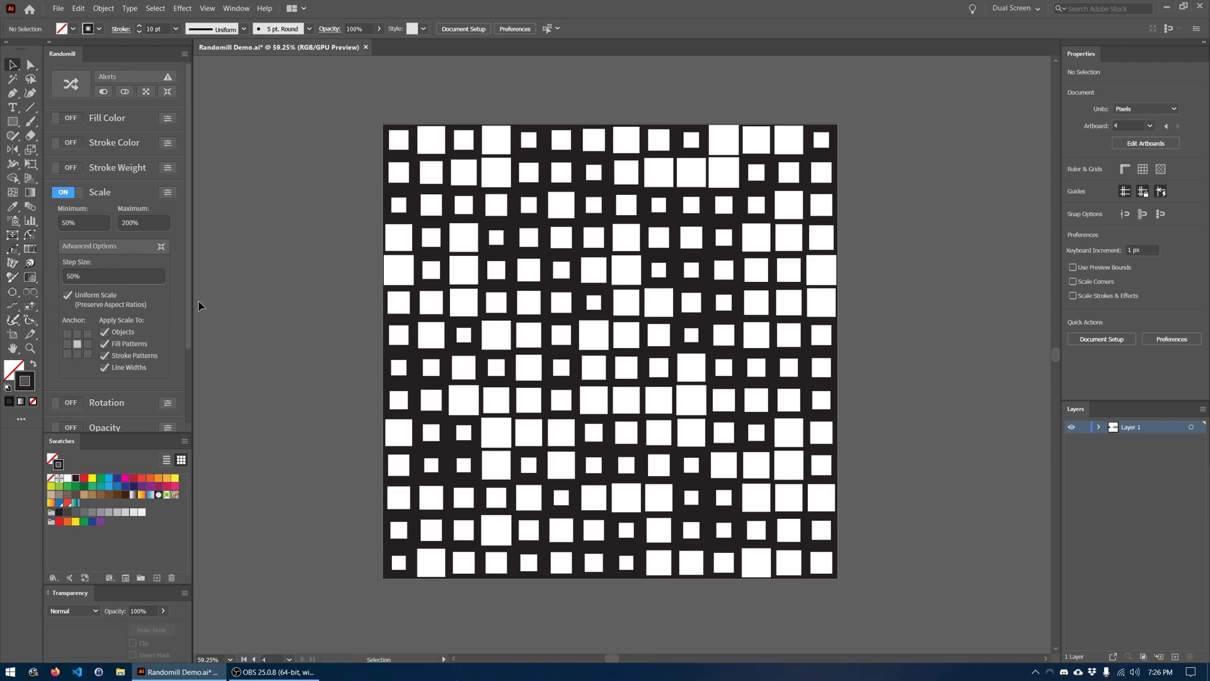
- Turn off Uniform Scale, select all squares, and fix vertical scale at 100%
left_click(99, 296)
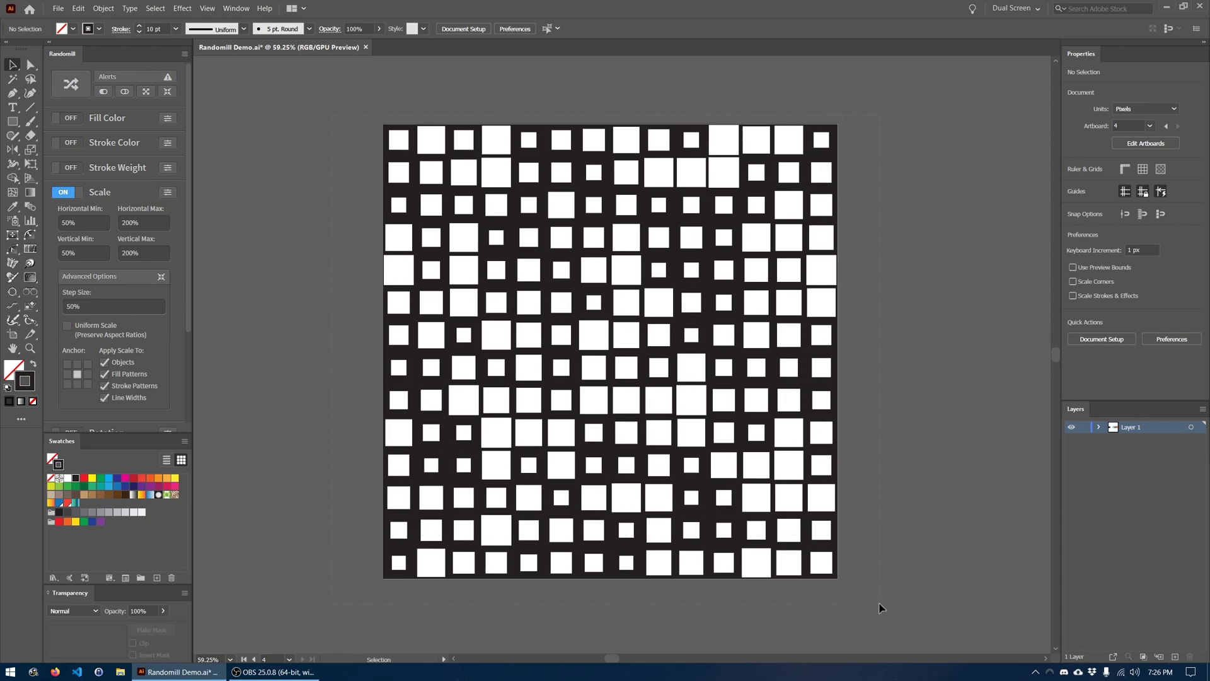
left_click_drag(332, 126, 880, 602)
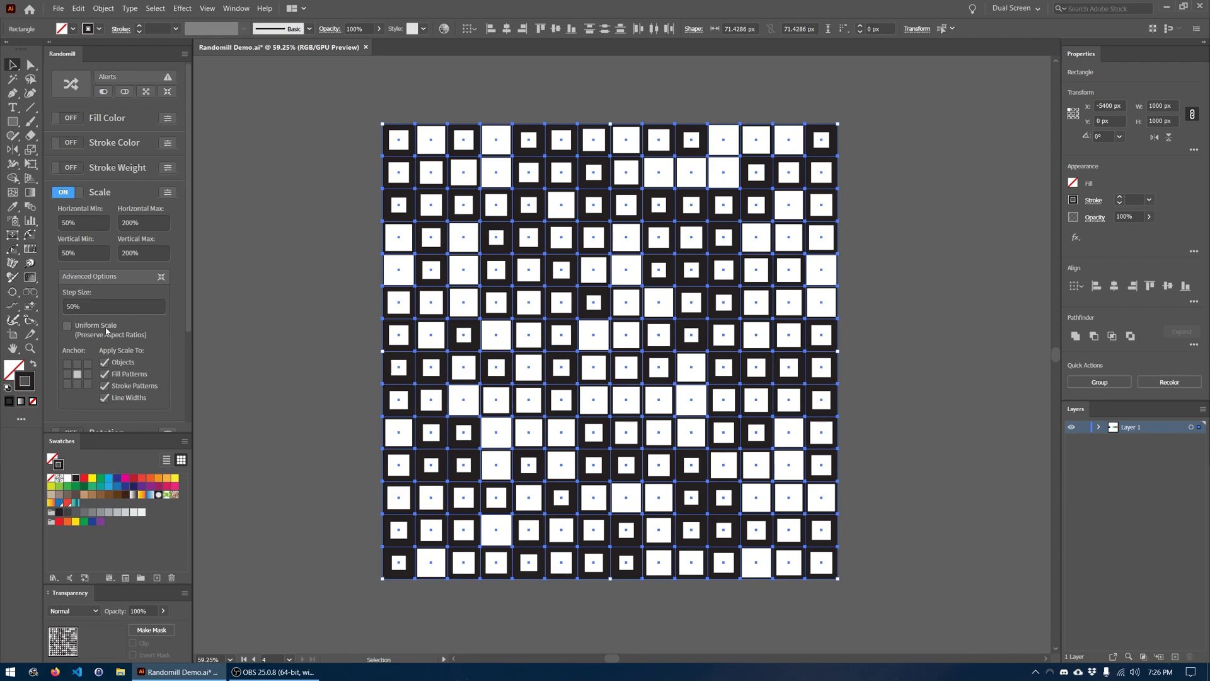
double_click(71, 223)
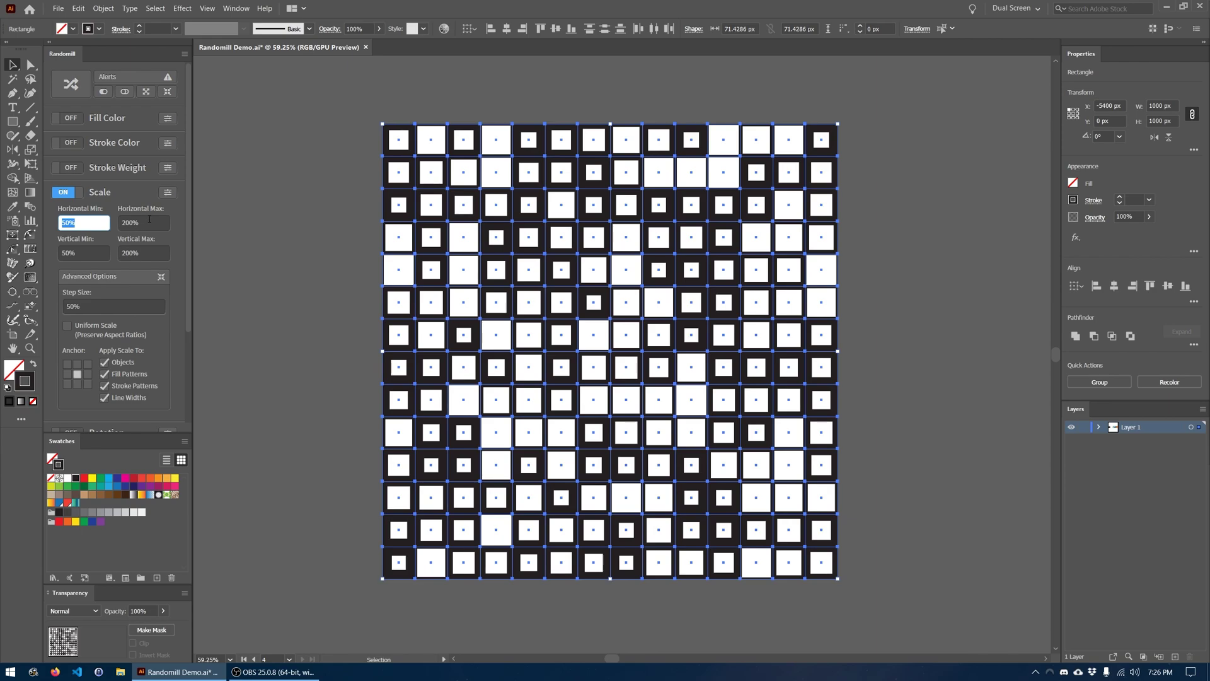
left_click(98, 254)
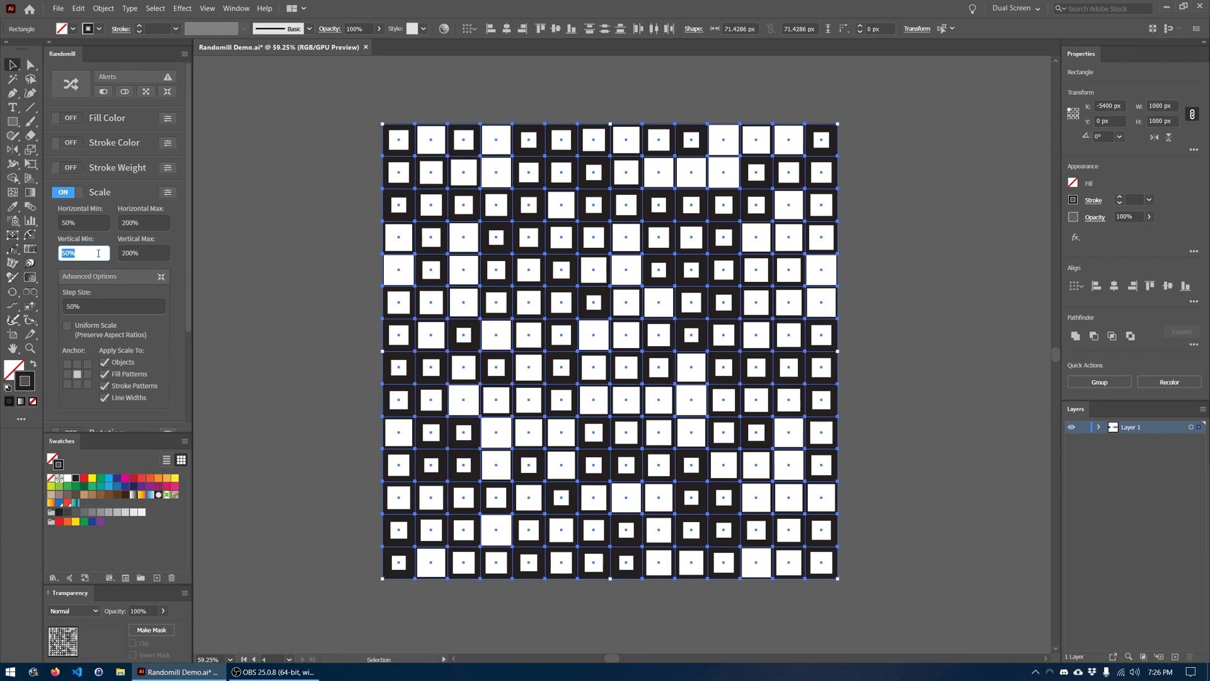
type("100")
key("Tab")
type("100")
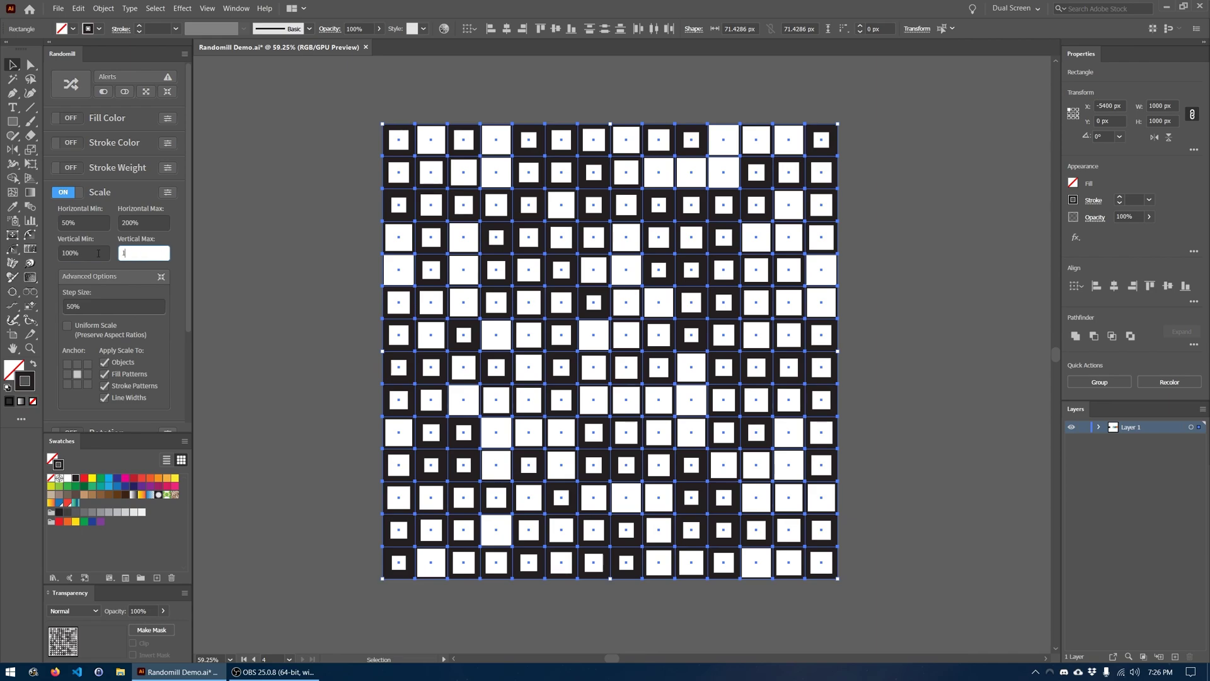
key("Tab")
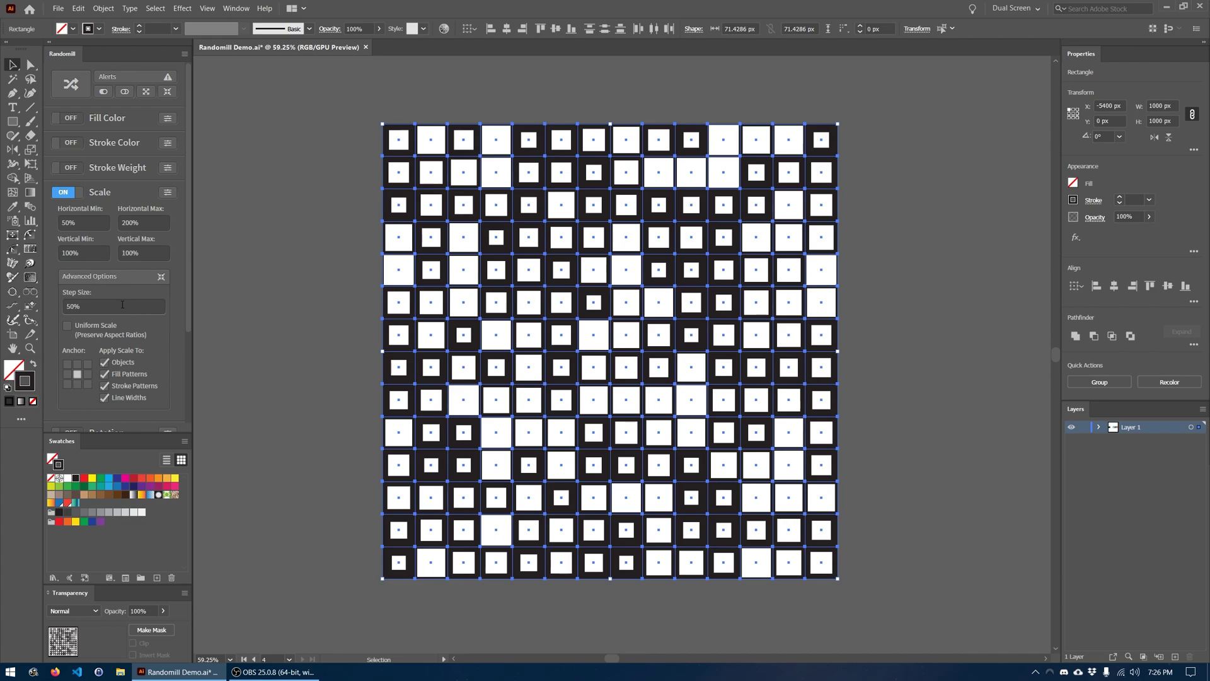
- Use a 5% step size and stretch the squares horizontally into varied-width rectangles
left_click(122, 305)
type("5")
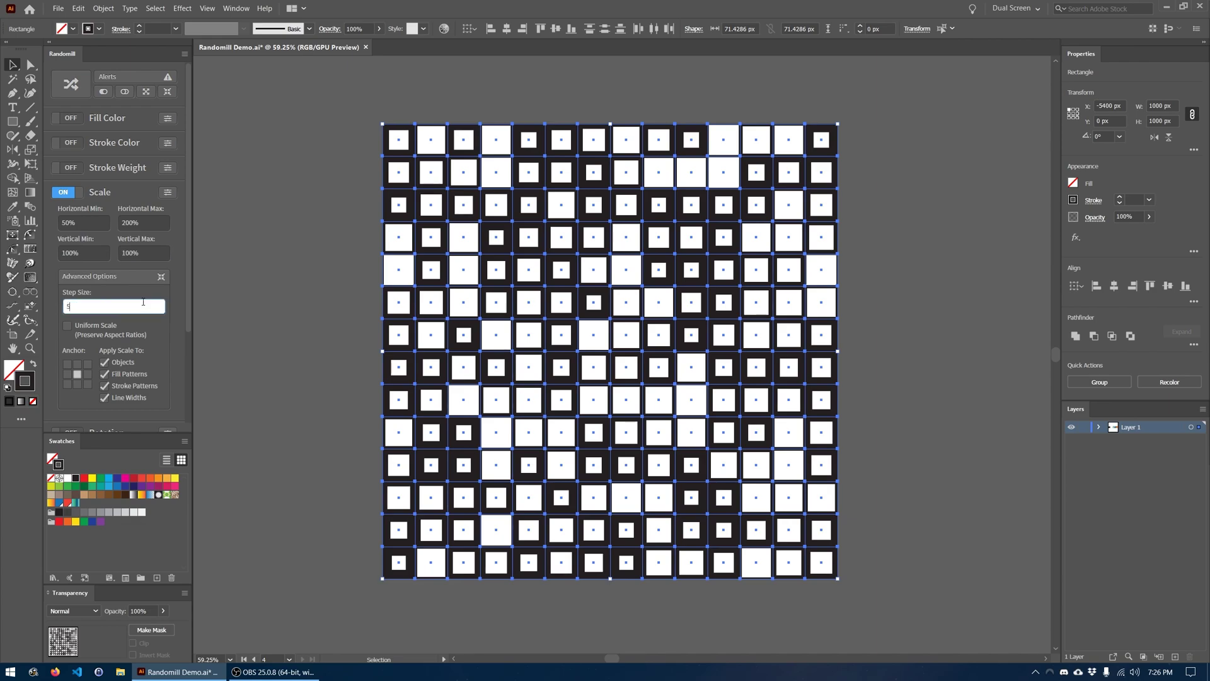
key("Return")
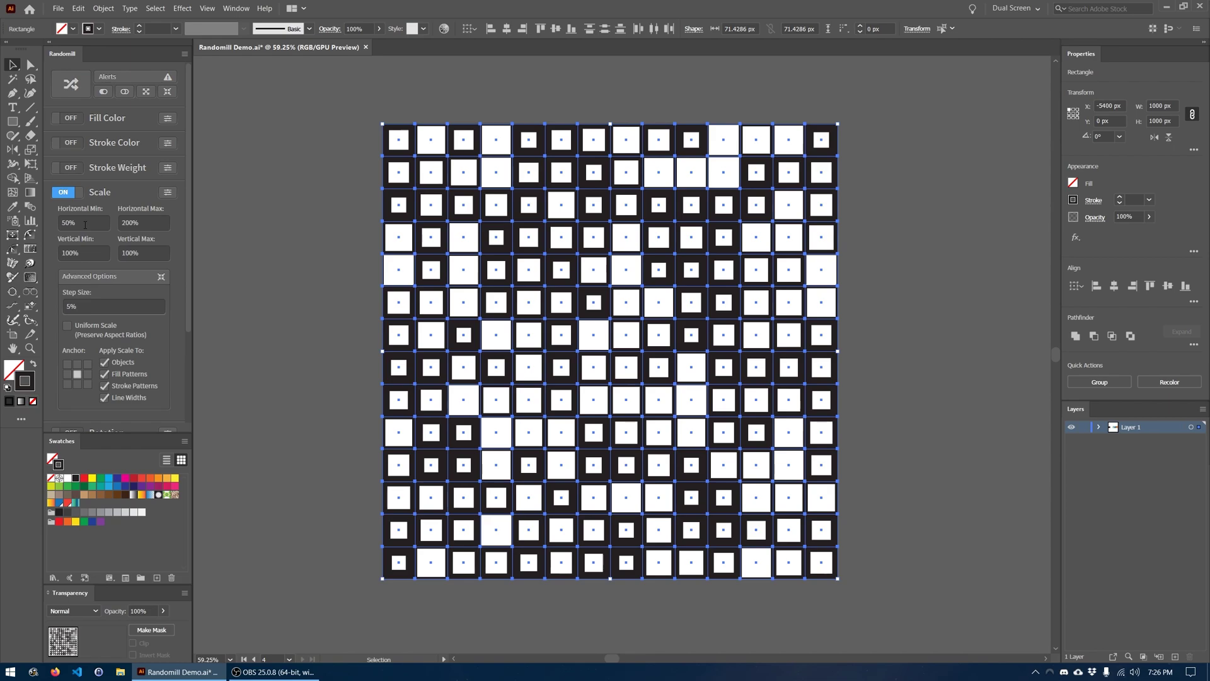
left_click(71, 85)
left_click(275, 168)
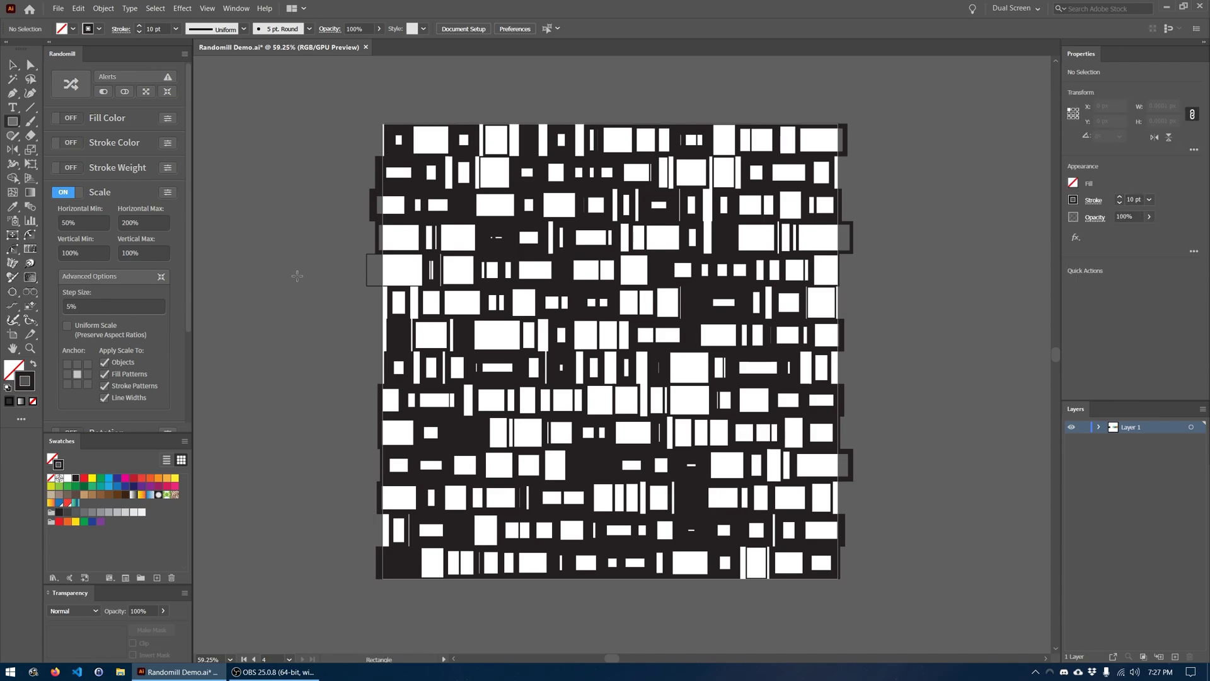
scroll(295, 287, "left", 3)
- Draw a square left of the grid and fill it with the green-and-yellow floral pattern
key("m")
left_click_drag(337, 225, 431, 318)
key("v")
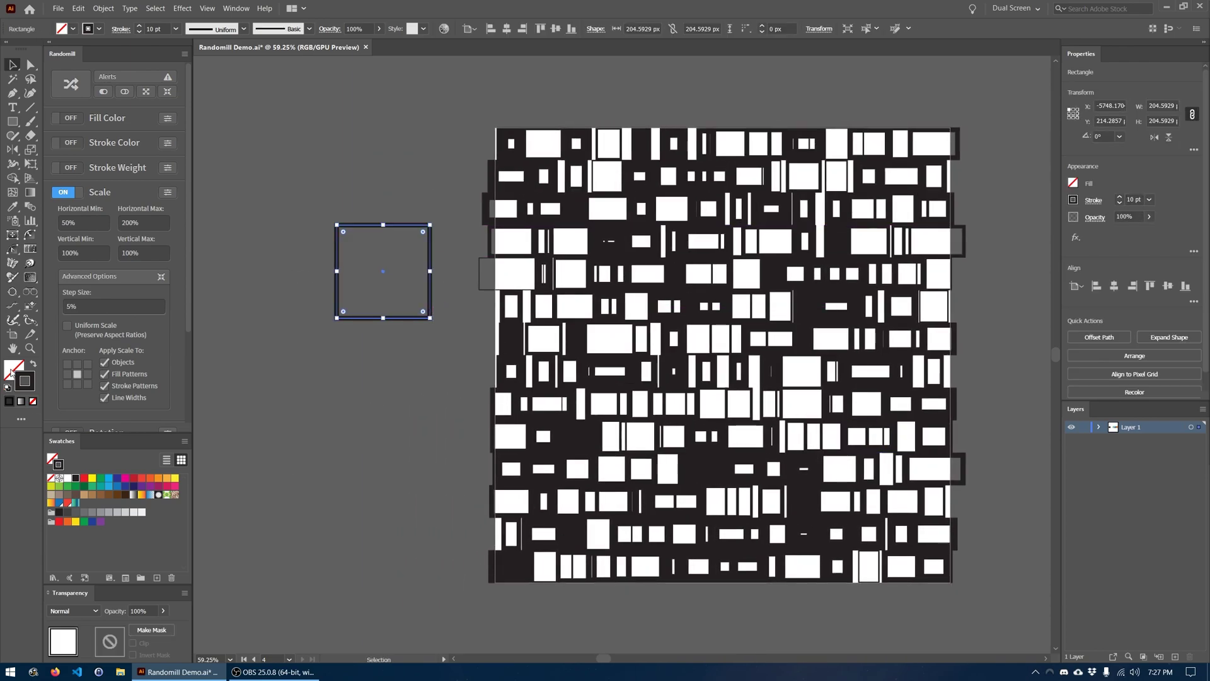
left_click(170, 495)
left_click(381, 445)
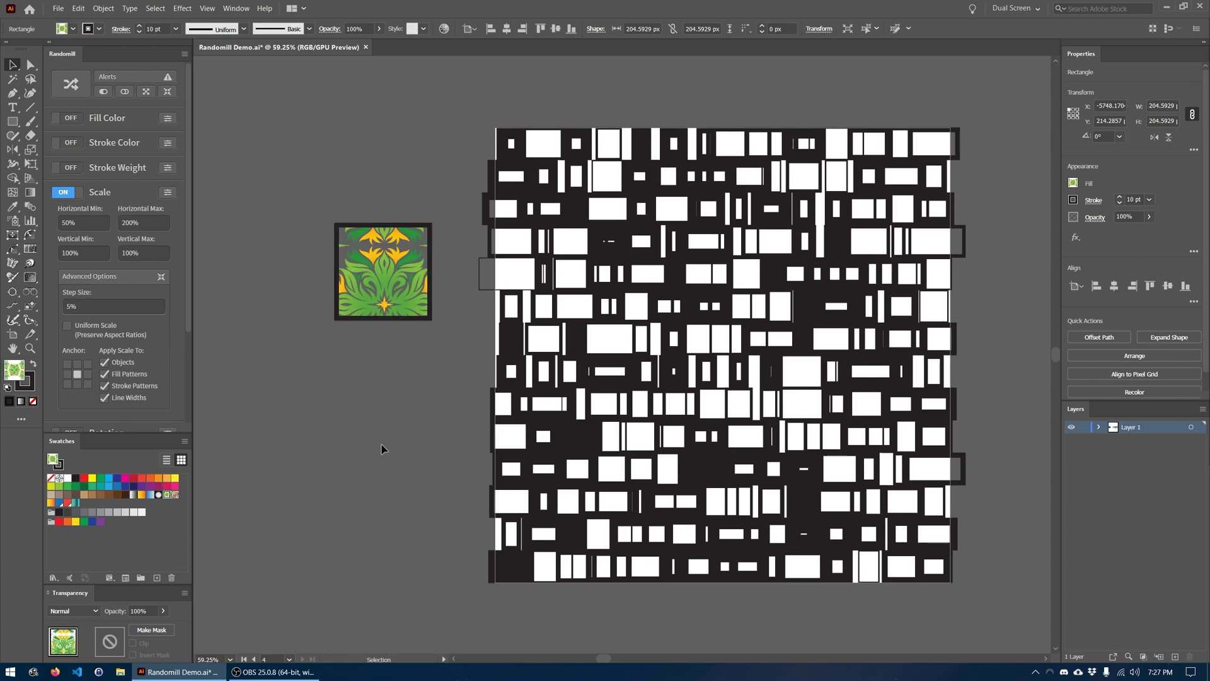
- With only fill patterns scaled uniformly, randomize the green square's pattern scale three times
left_click(407, 304)
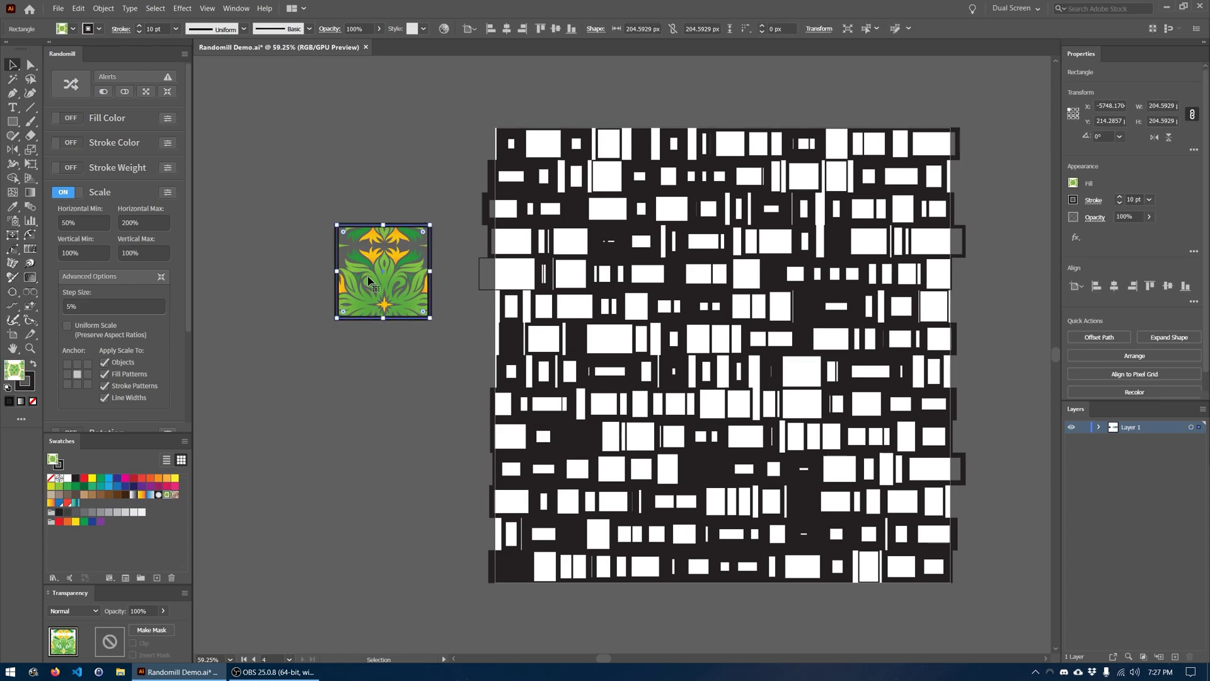
left_click(131, 362)
left_click(134, 386)
left_click(68, 325)
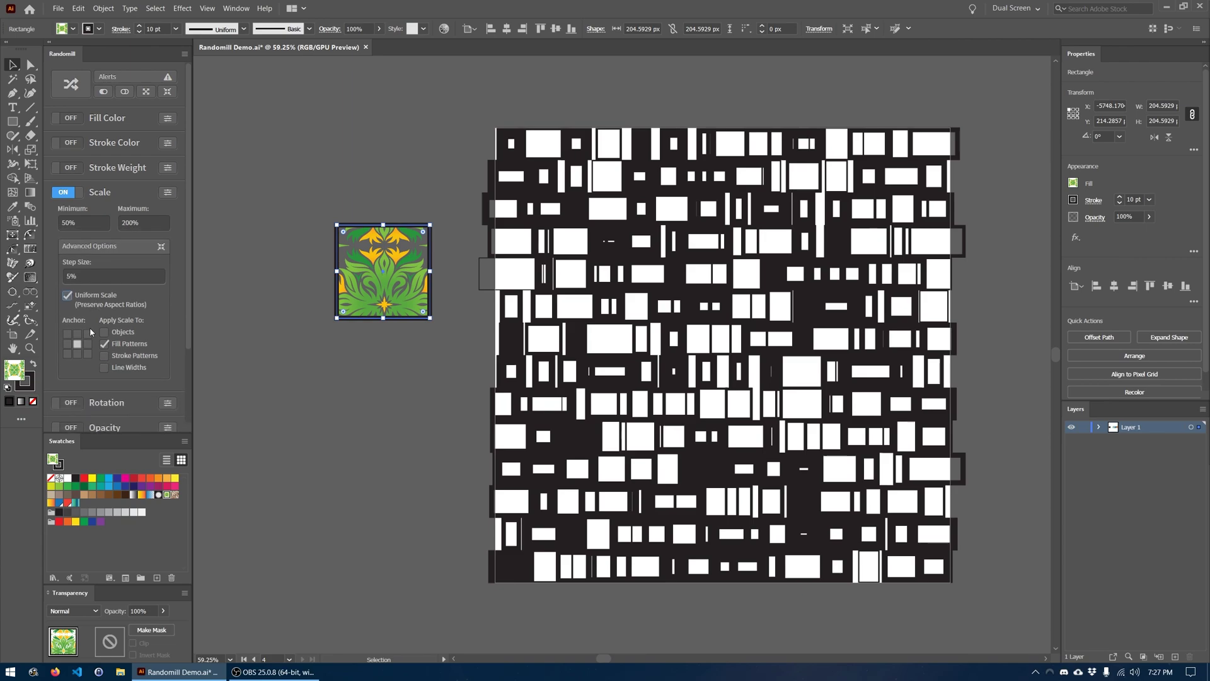
left_click(72, 84)
left_click(70, 83)
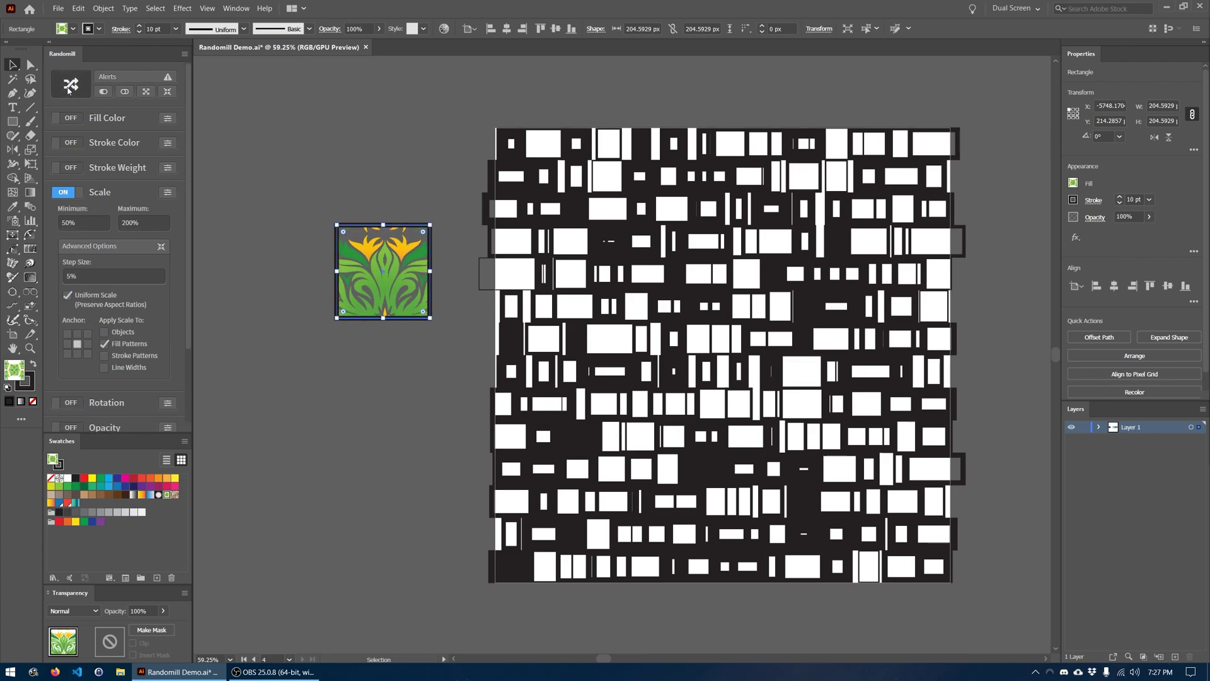
left_click(71, 84)
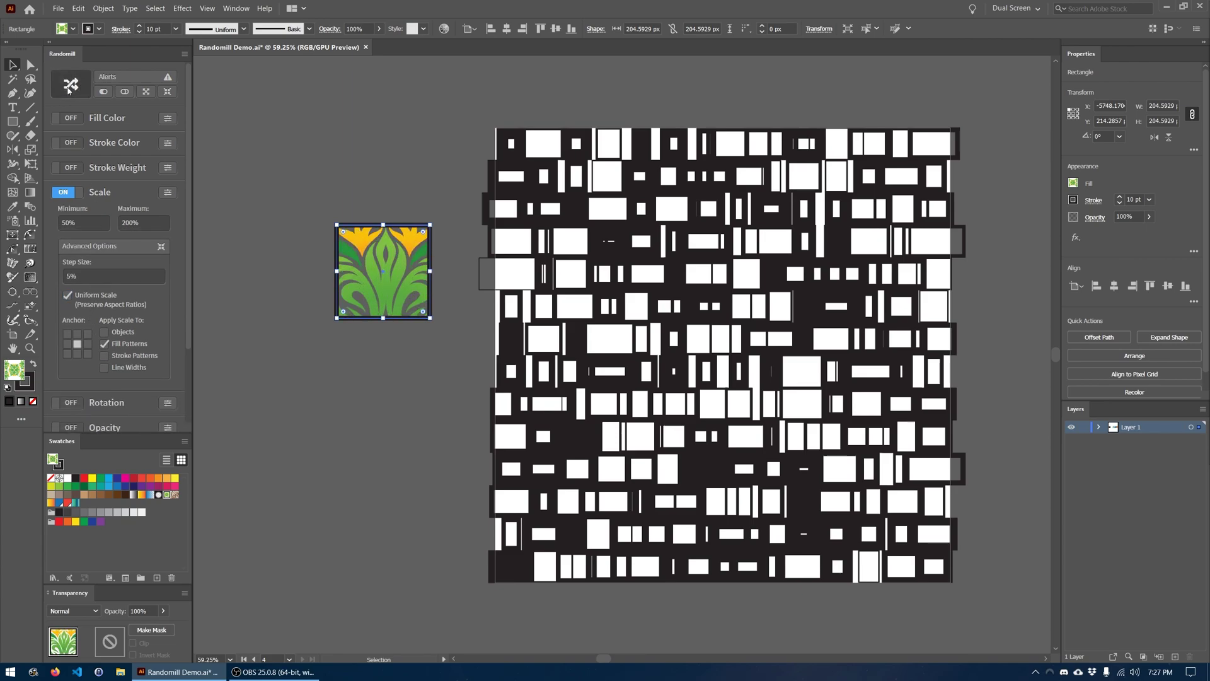
- Set the scale range to 20%–120% and rescale the pattern with it
double_click(142, 222)
type("120")
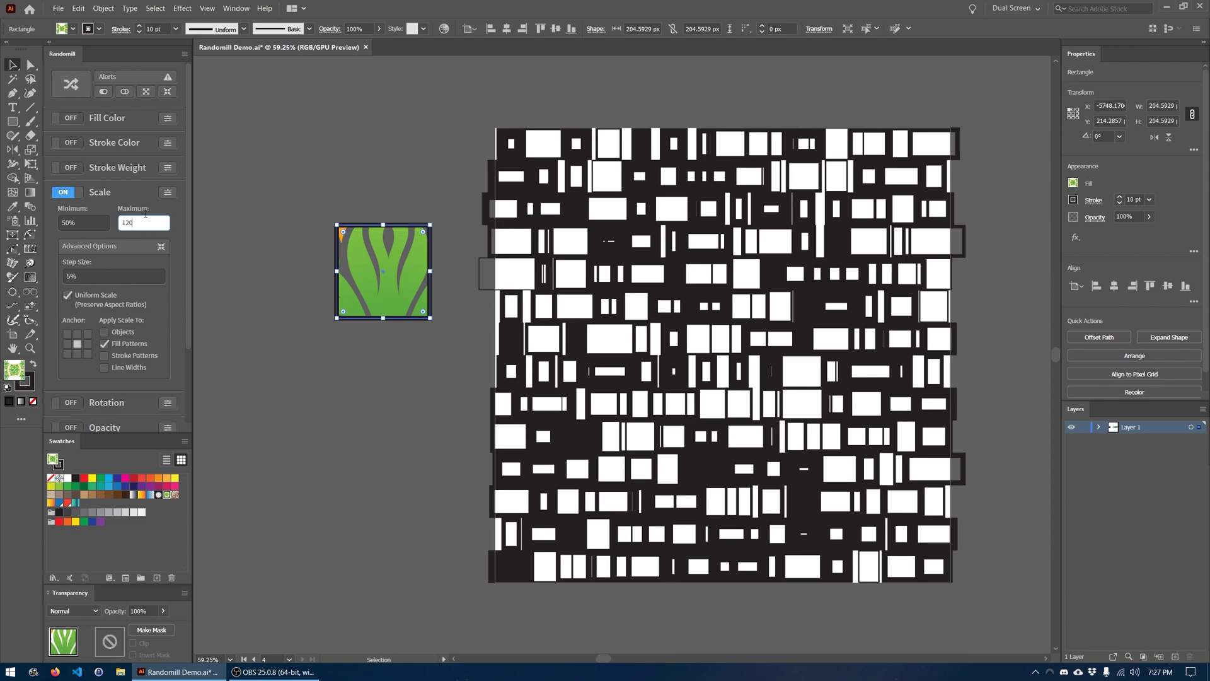
double_click(93, 223)
type("20")
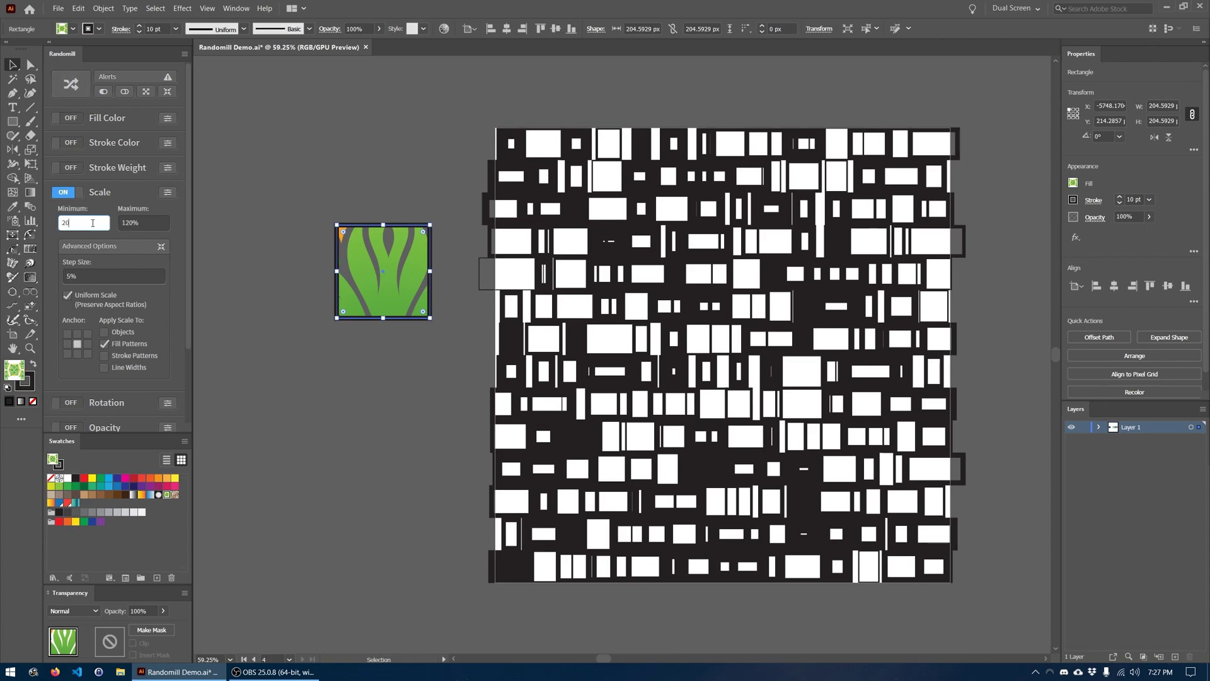
left_click(72, 86)
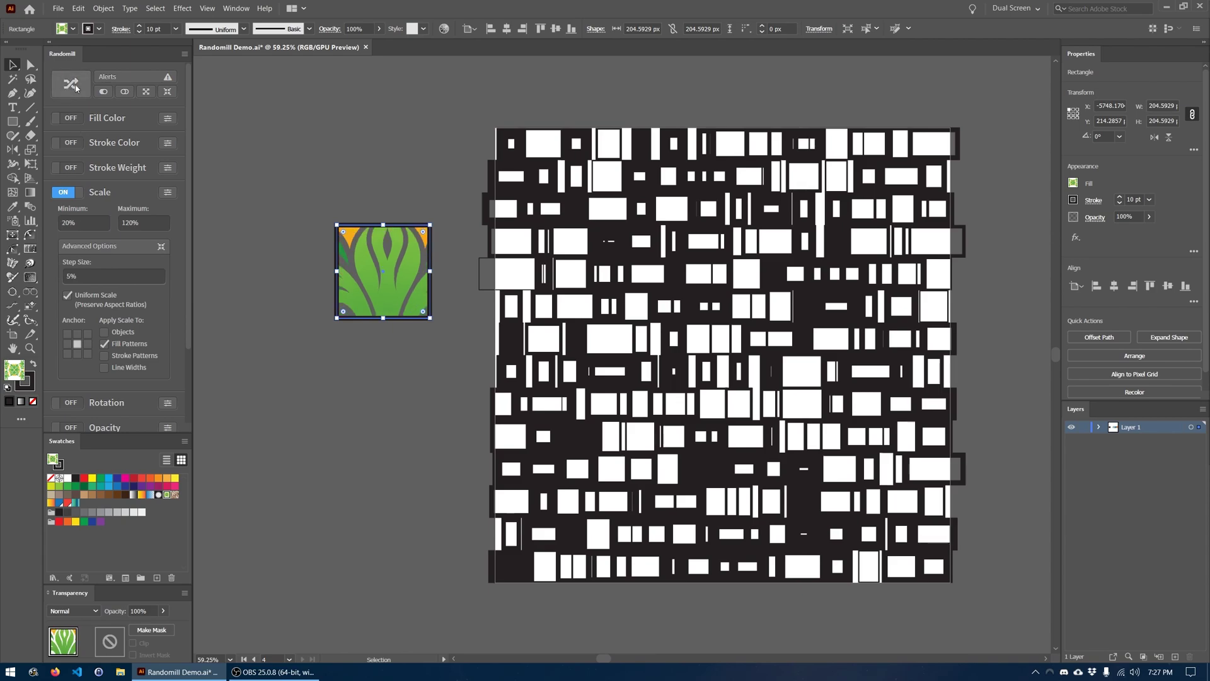
left_click(298, 404)
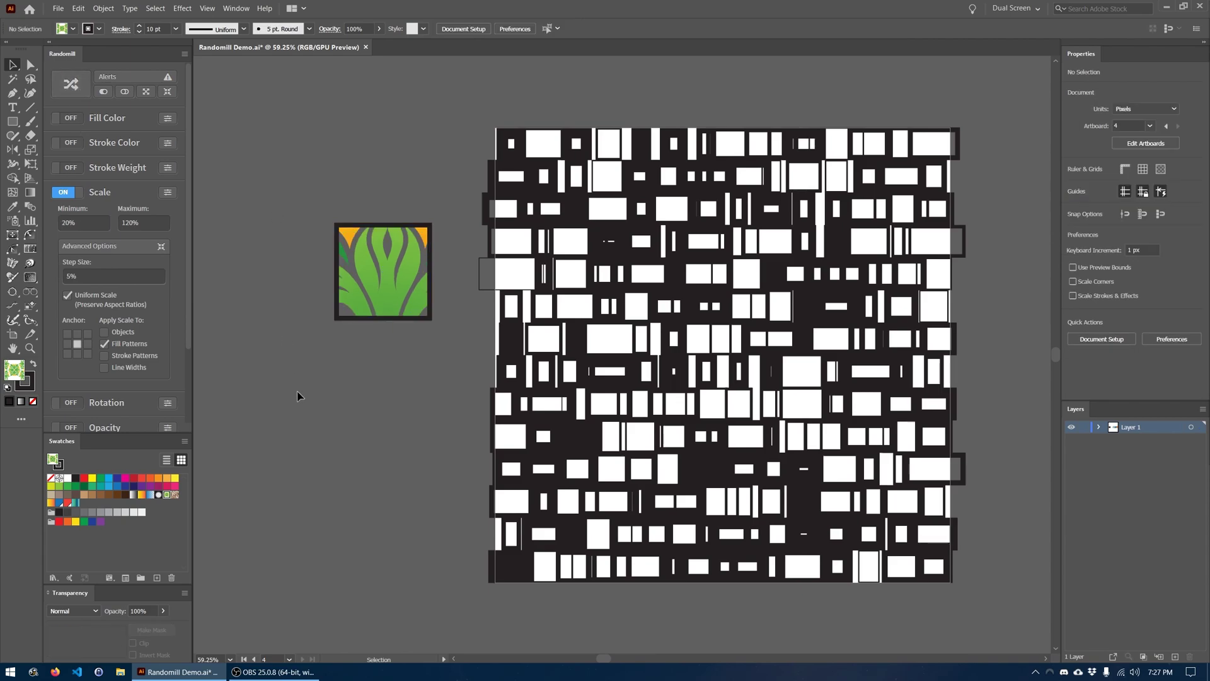
- Scale whole objects instead of fill patterns and randomly rescale the green square twice
left_click(104, 332)
left_click(383, 293)
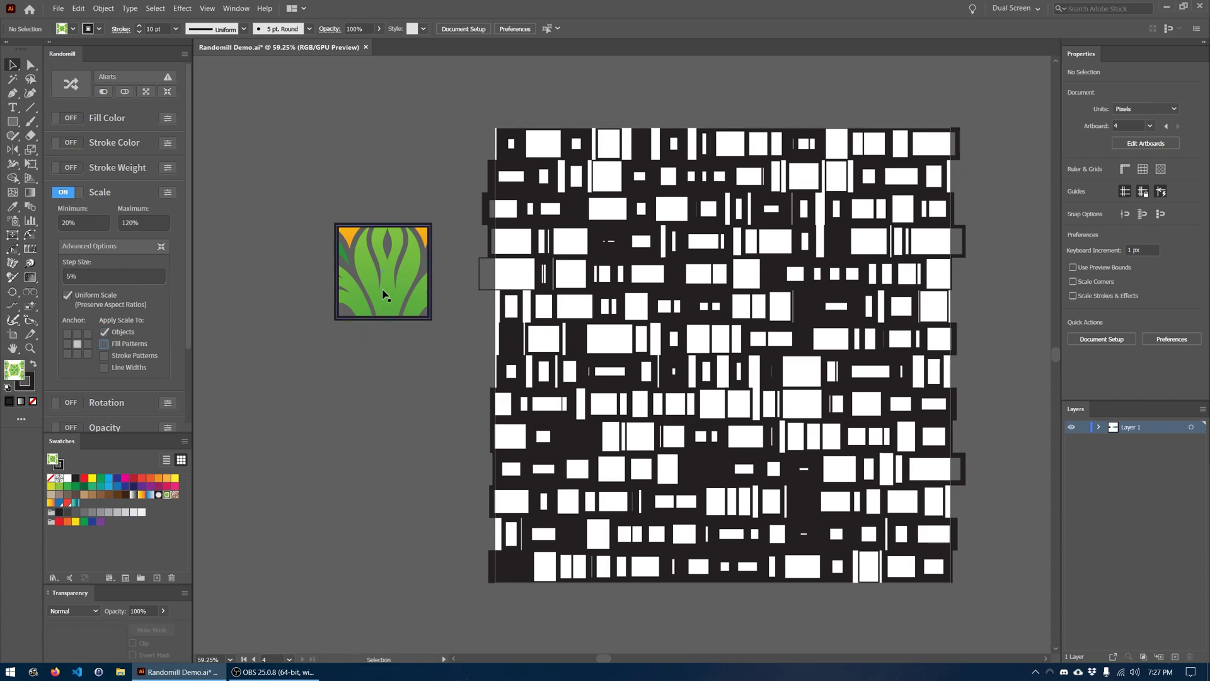
left_click(75, 88)
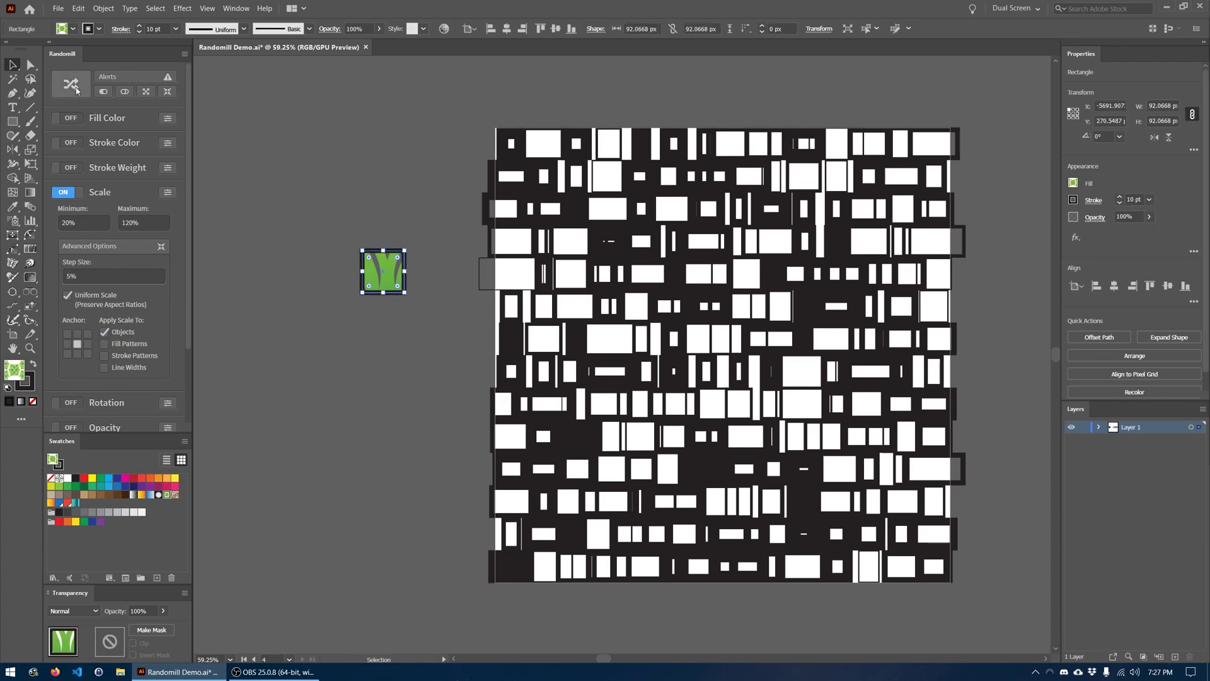
left_click(74, 87)
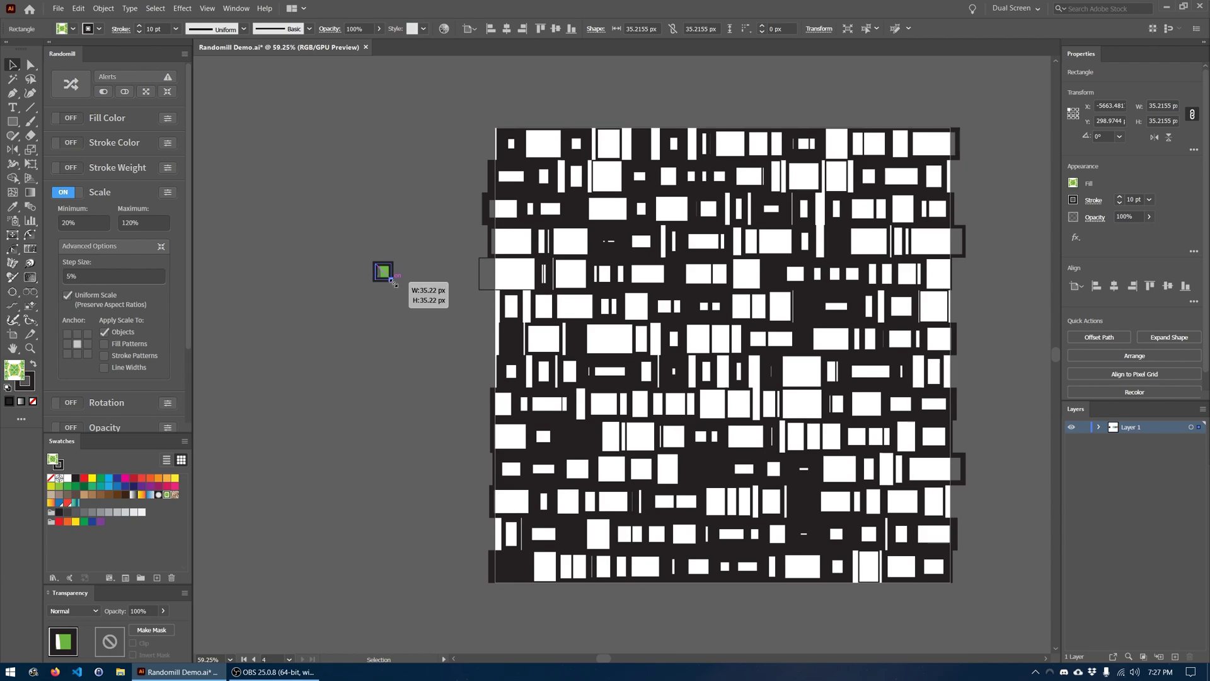
- Drag the tiny green square's corner handles to resize it into a large rectangle
left_click_drag(394, 284, 459, 336)
left_click(404, 303)
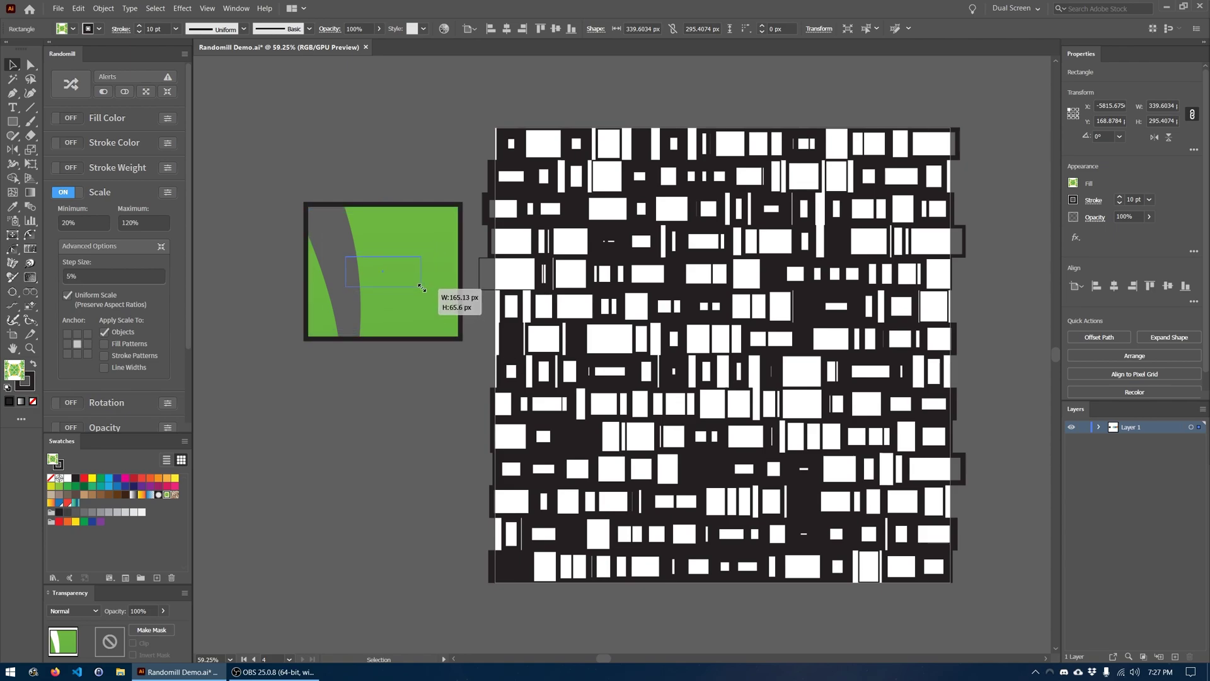
mouse_move(462, 338)
left_mouse_down()
mouse_move(402, 291)
mouse_move(451, 347)
left_mouse_up()
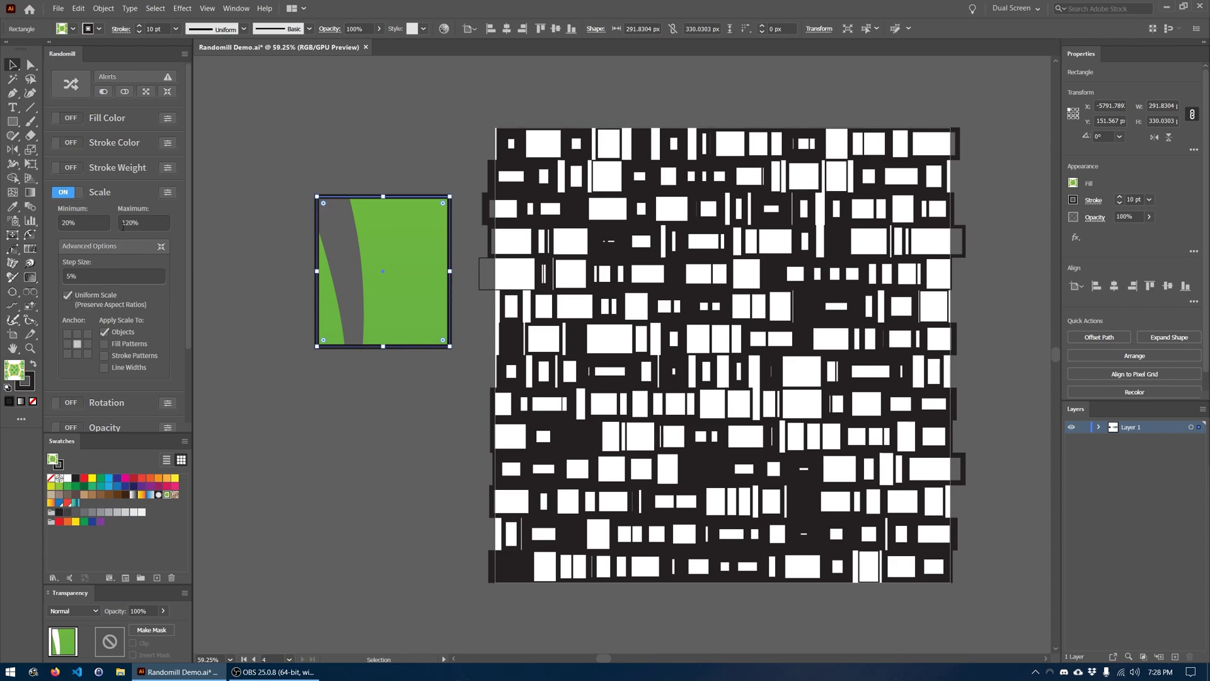
- Set the scale range to 100%–200%, position the green rectangle, and randomly enlarge it
double_click(83, 222)
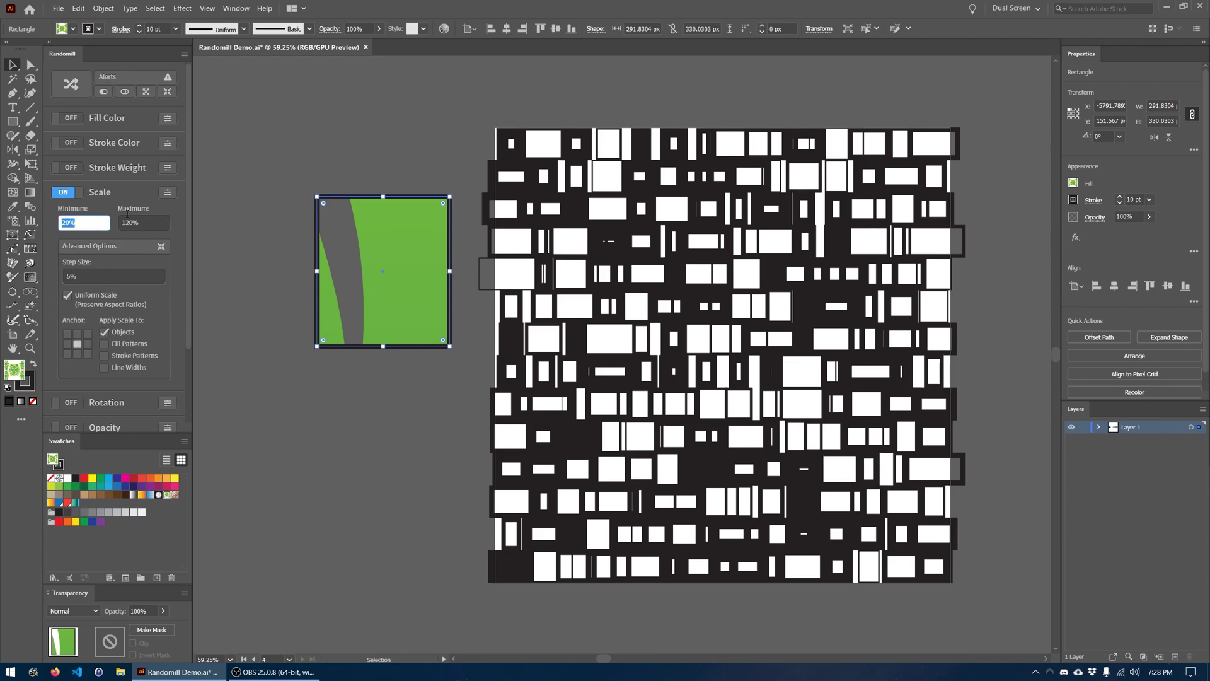
type("100")
key("Tab")
type("200")
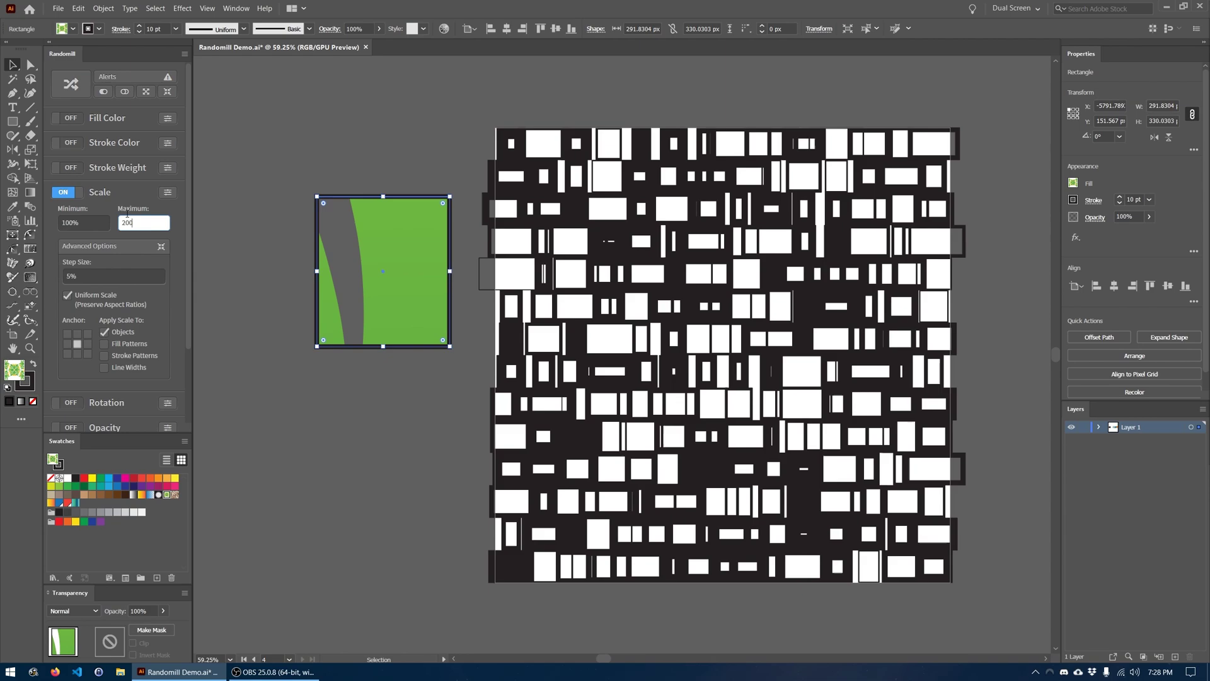
key("Return")
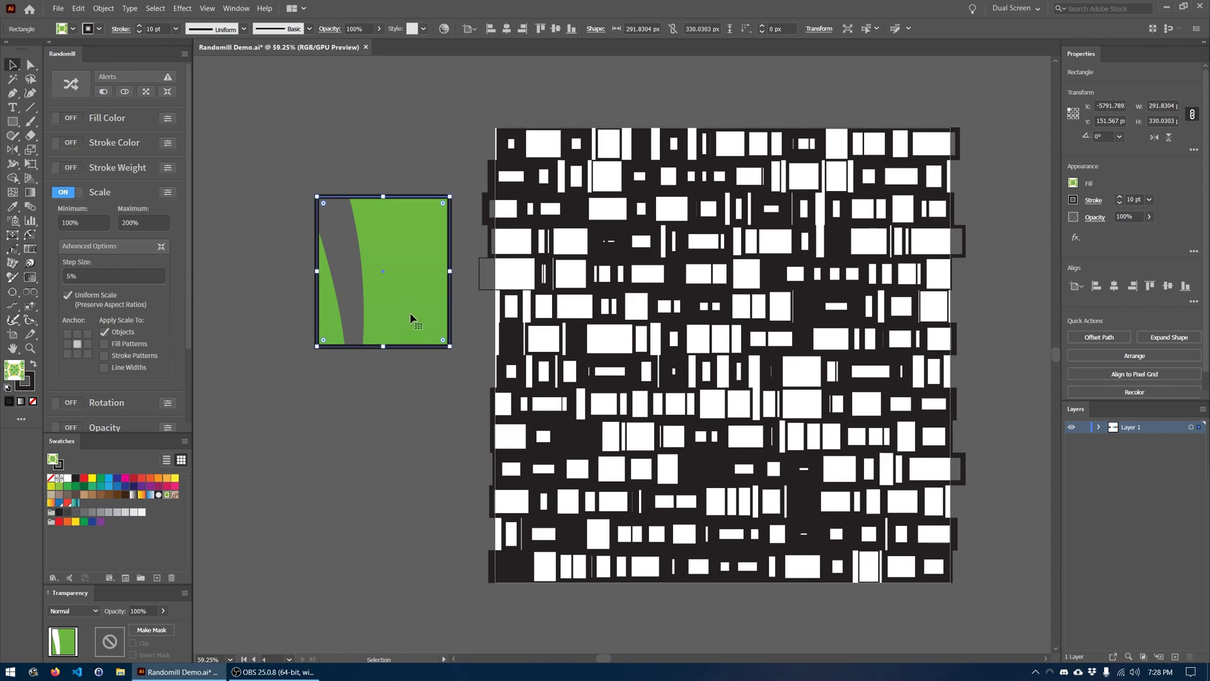
left_click_drag(452, 346, 395, 329)
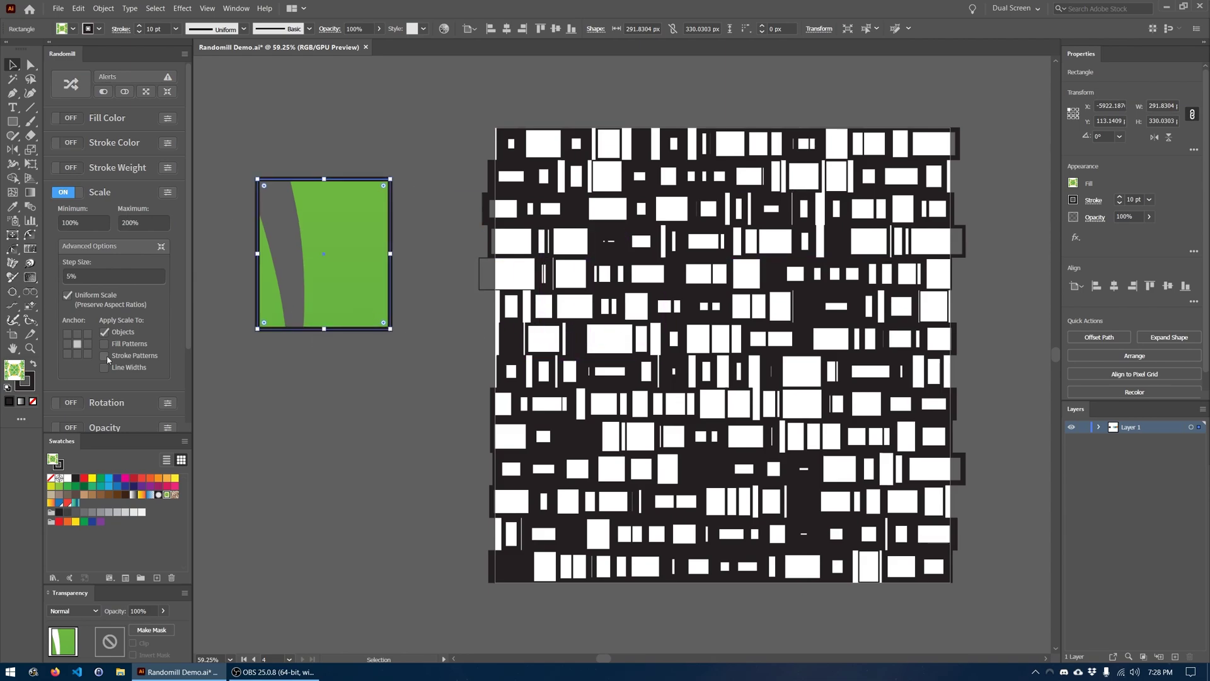
left_click_drag(310, 303, 333, 295)
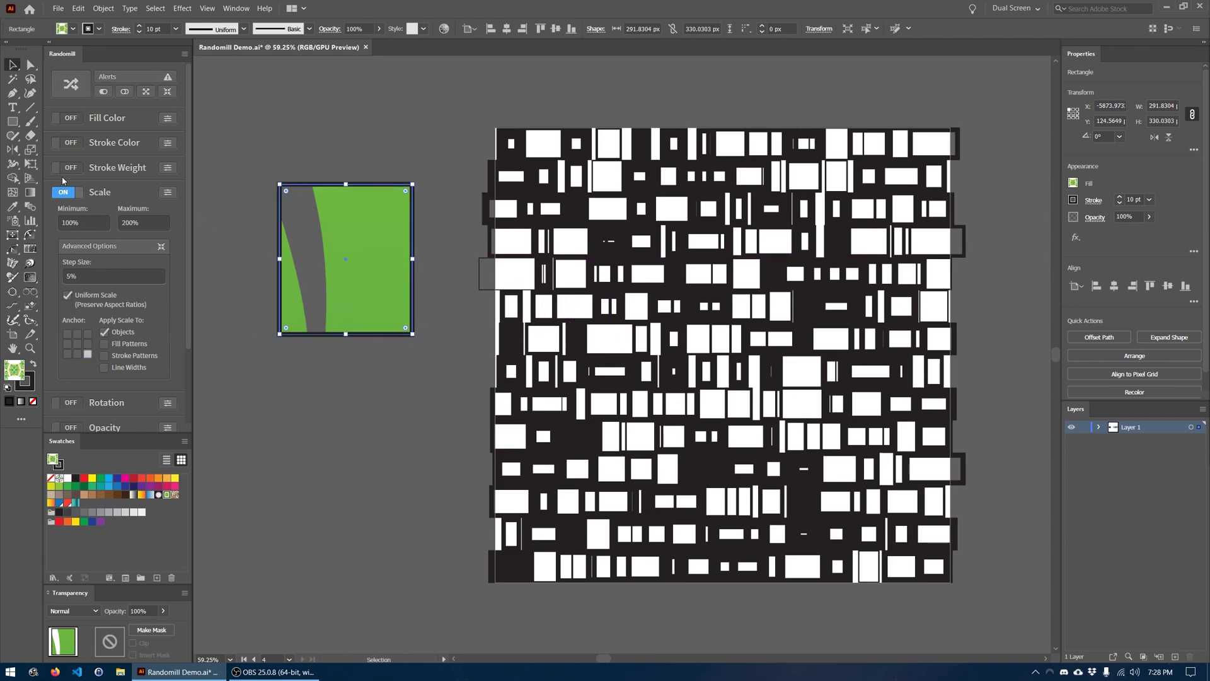
left_click(71, 84)
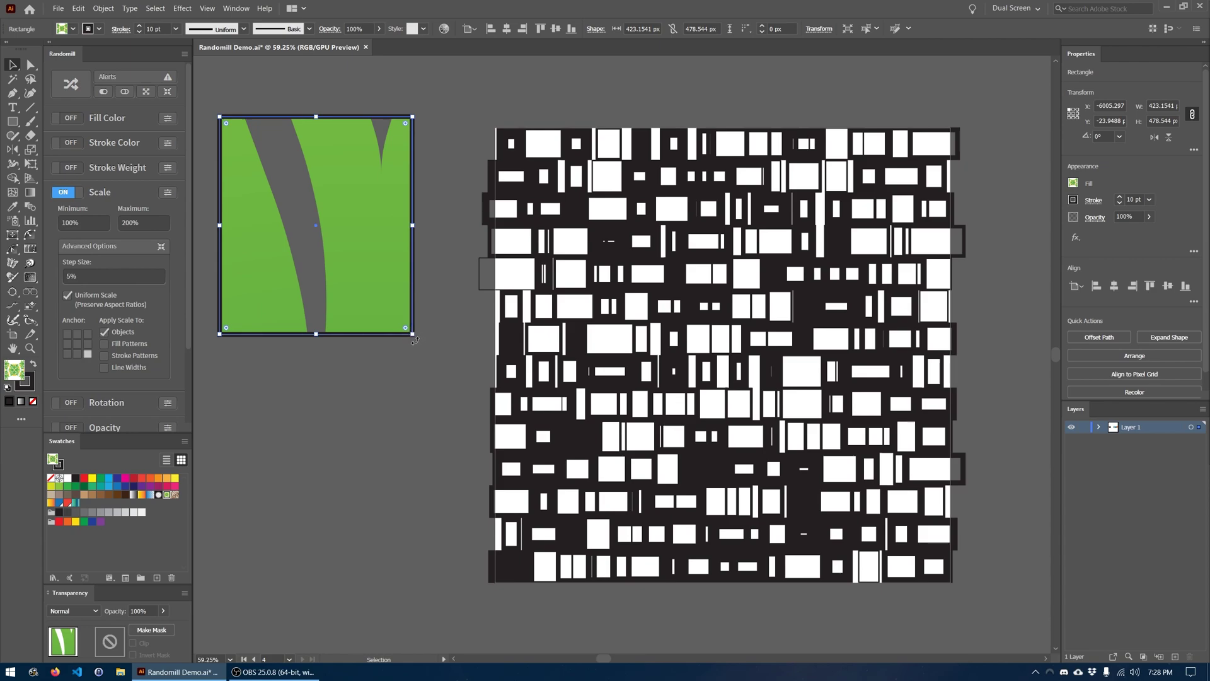
- Move the enlarged rectangle right and down, then turn Randomill's Scale option off
left_click_drag(381, 241, 401, 270)
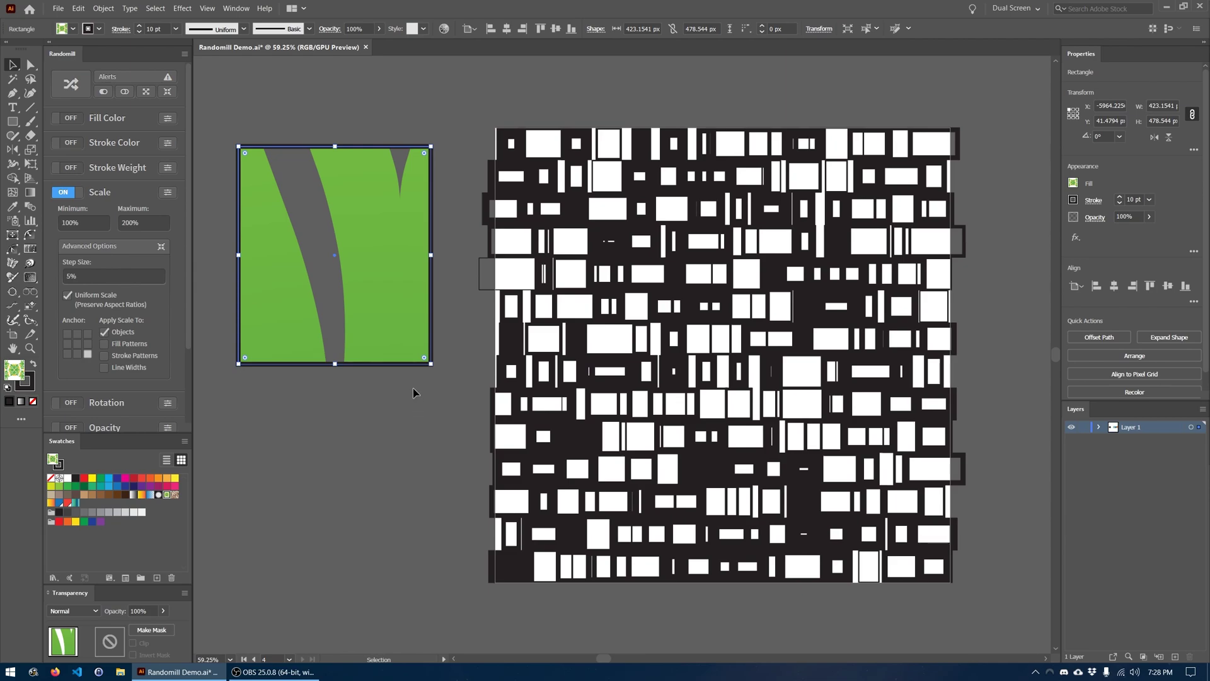
left_click_drag(389, 323, 409, 356)
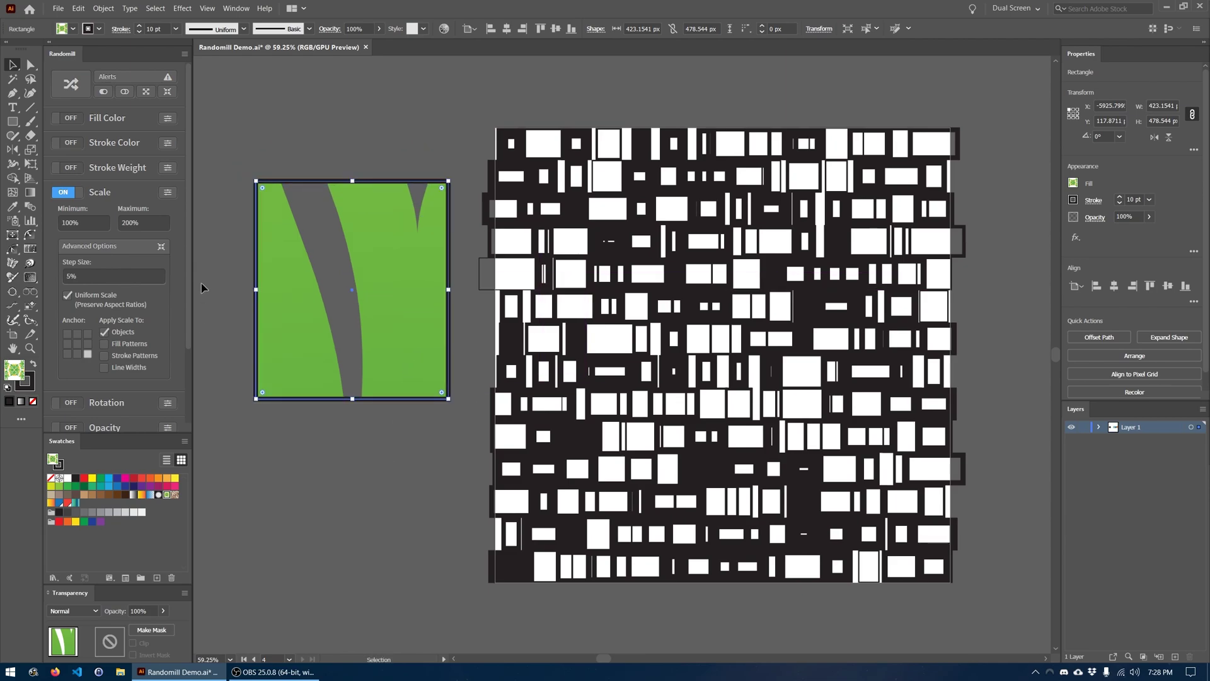
left_click(64, 192)
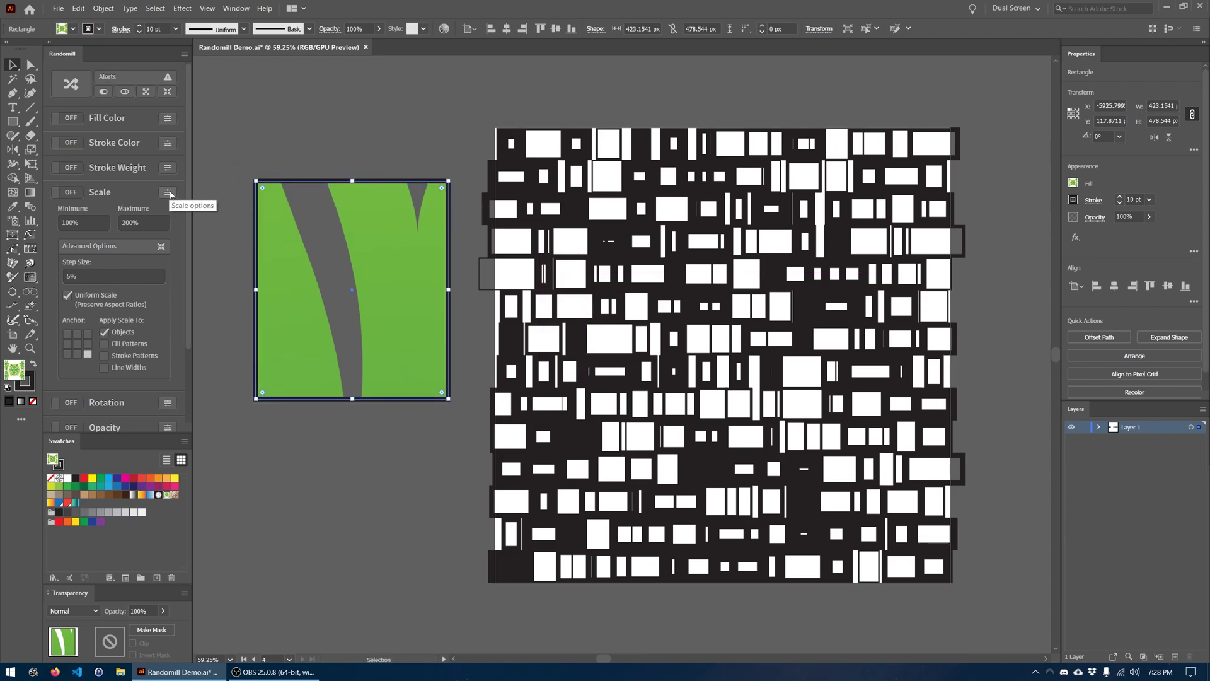
- Delete the green rectangle and select all the grid rectangles
left_click(170, 194)
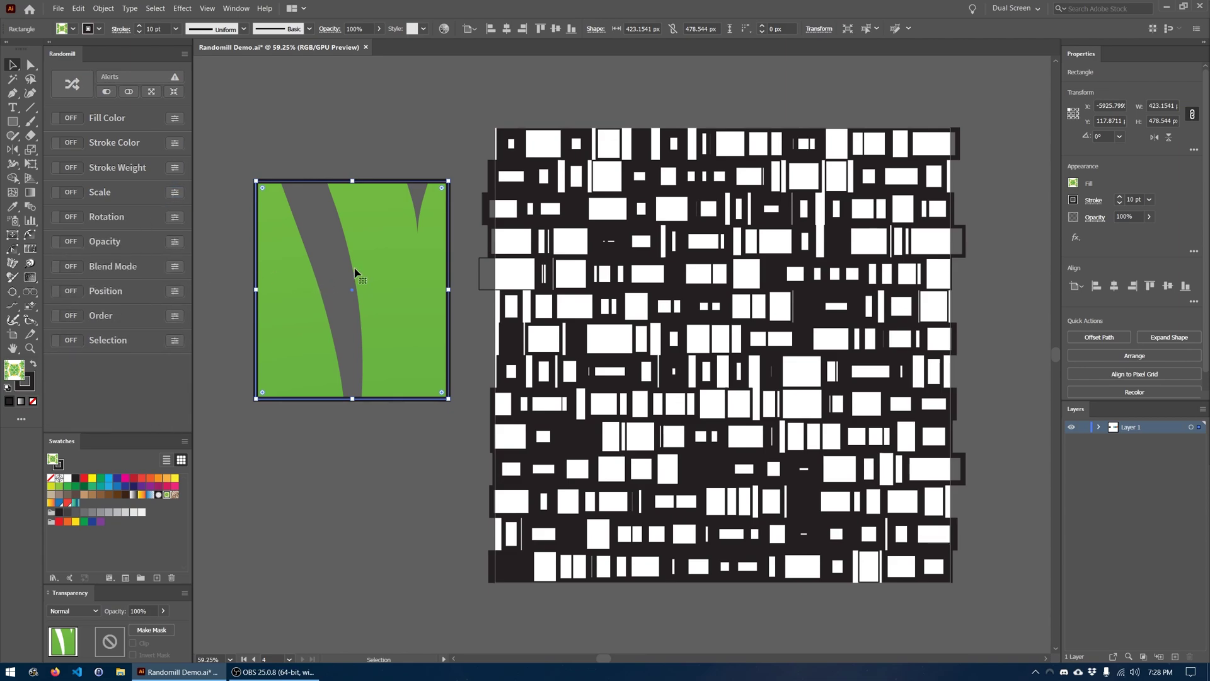
key("Delete")
key("ctrl+a")
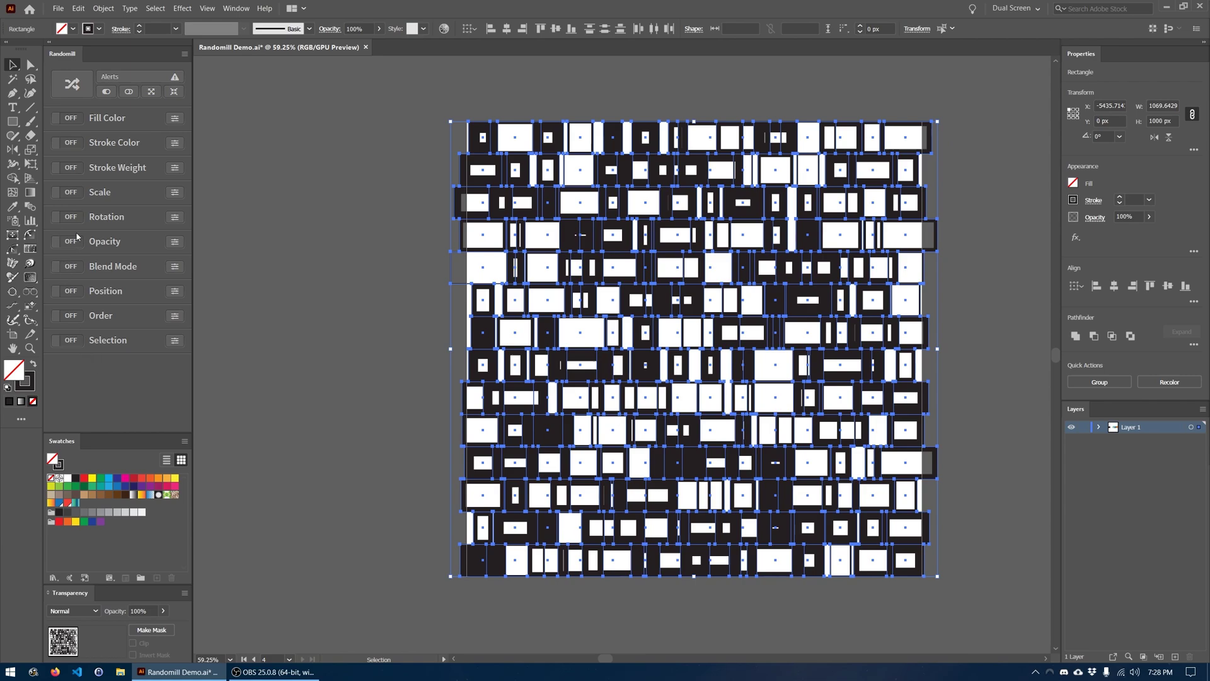
- Turn on 0°–180° random rotation, try it on the grid, then undo it
left_click(66, 216)
left_click(174, 217)
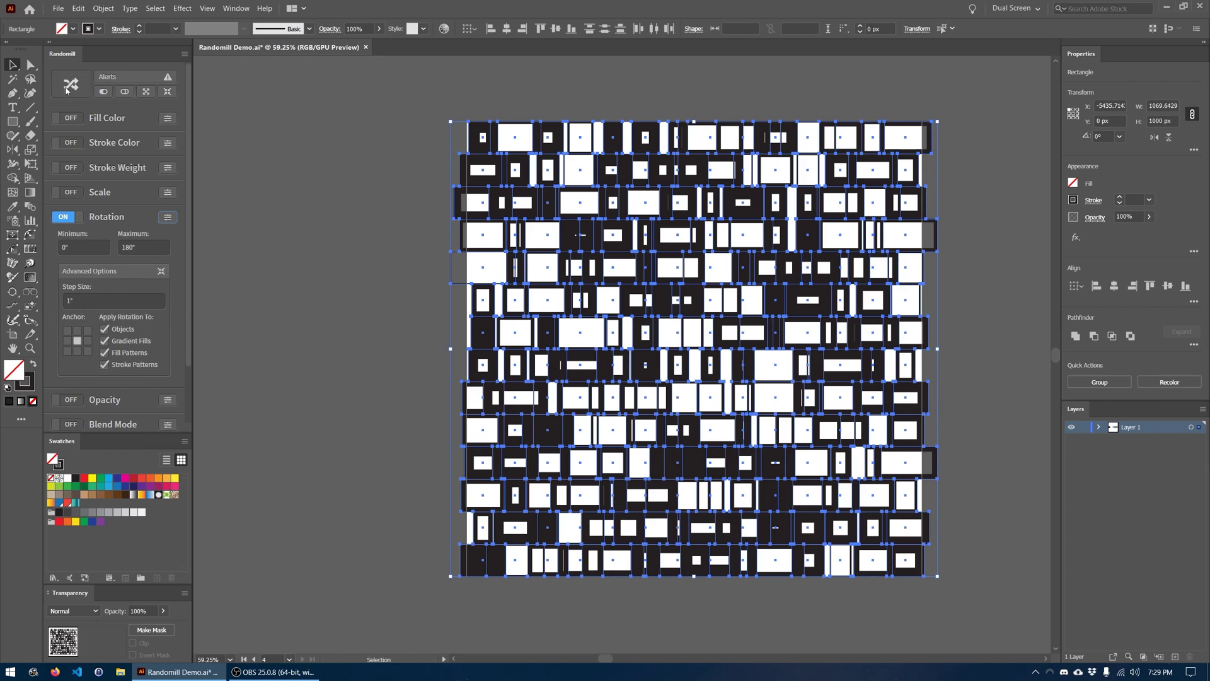
left_click(70, 84)
left_click(307, 203)
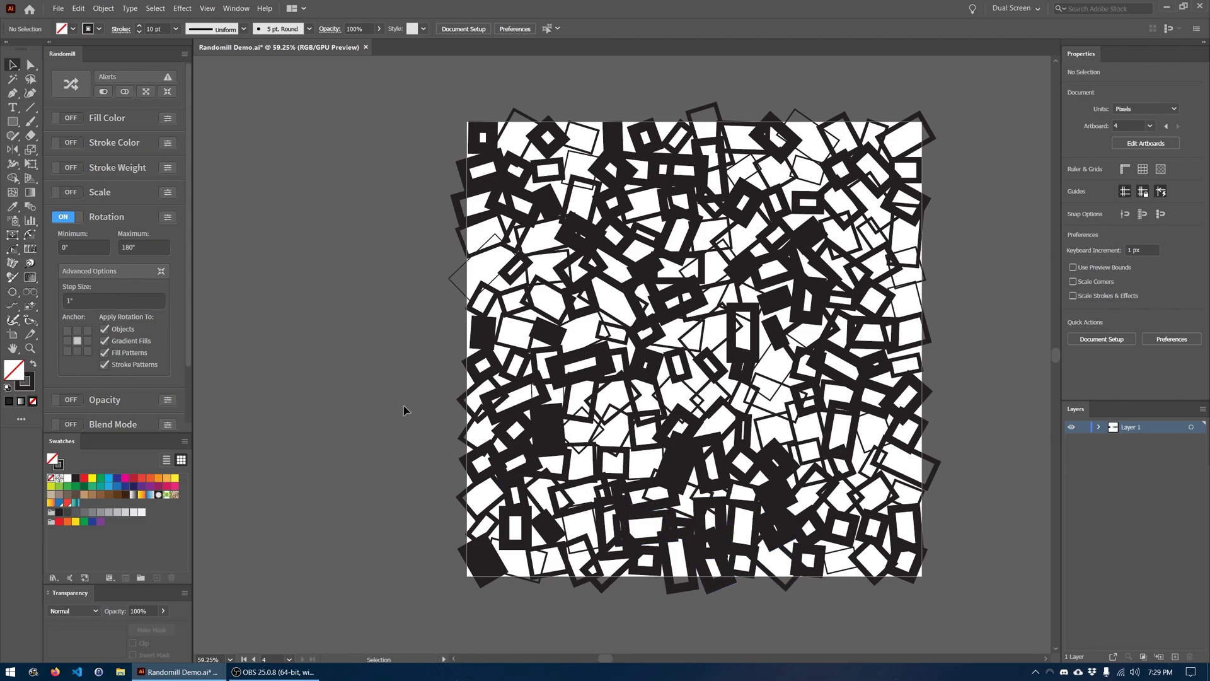
key("ctrl+z")
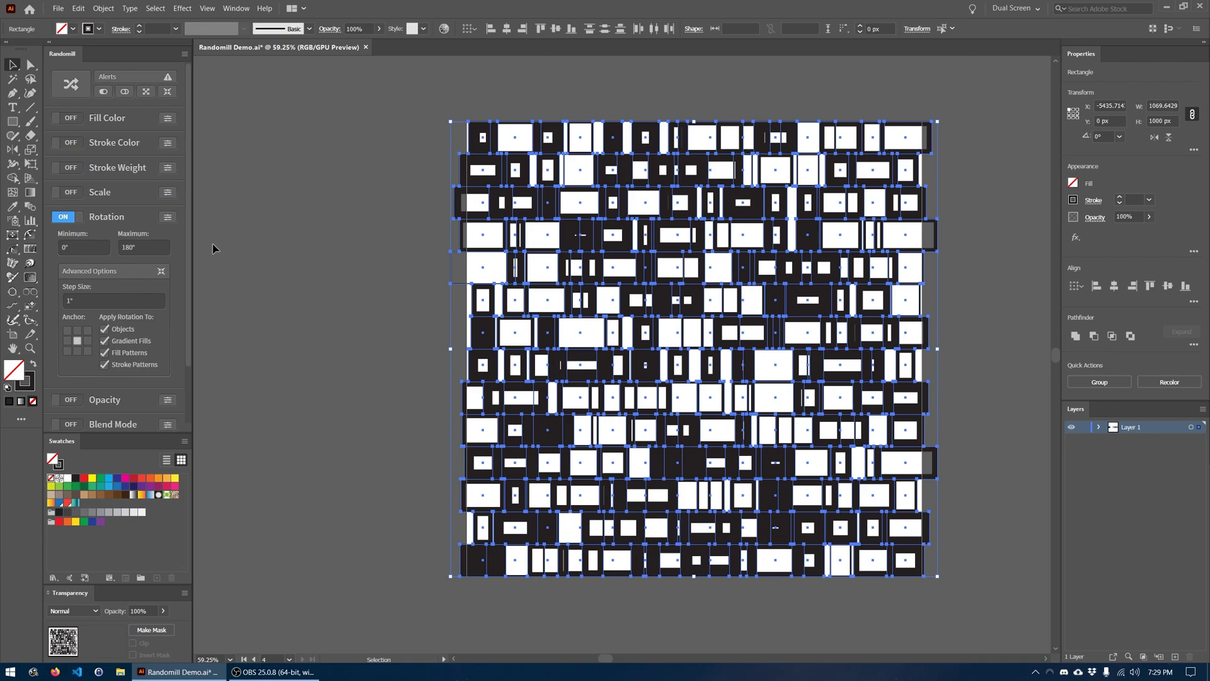
- Switch Randomill from Rotation to 0–100% Opacity and reselect the grid artwork
left_click(167, 217)
left_click(63, 217)
left_click(63, 241)
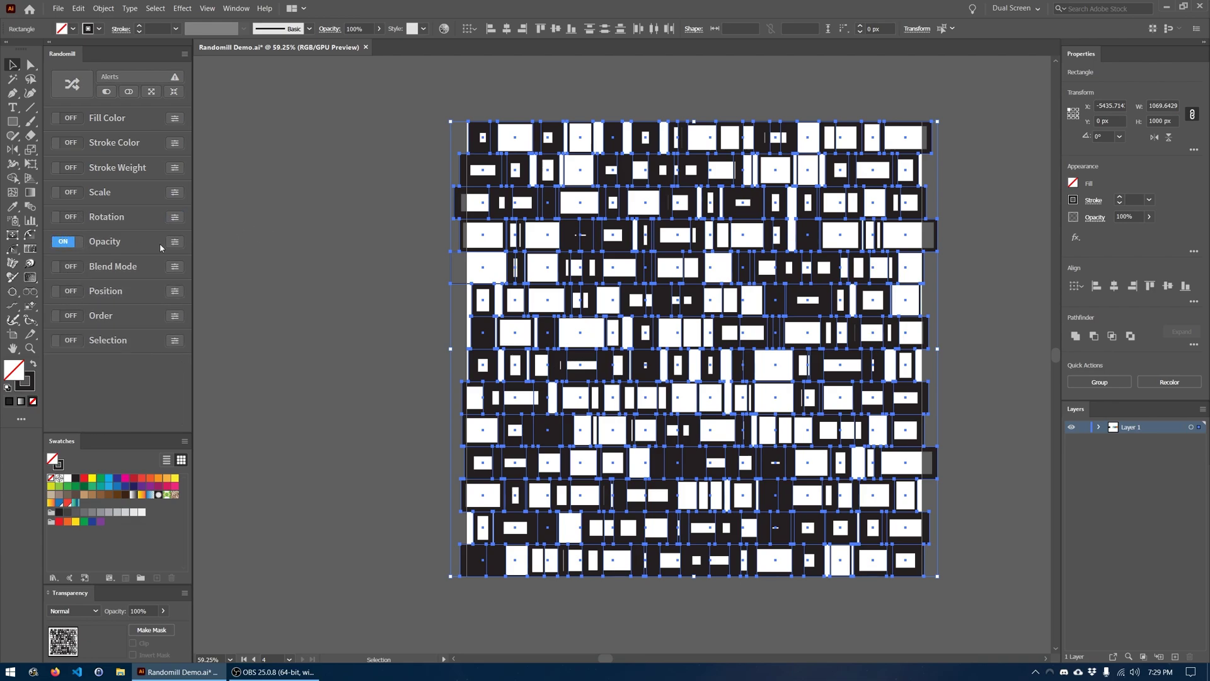
left_click(293, 228)
left_click(494, 546)
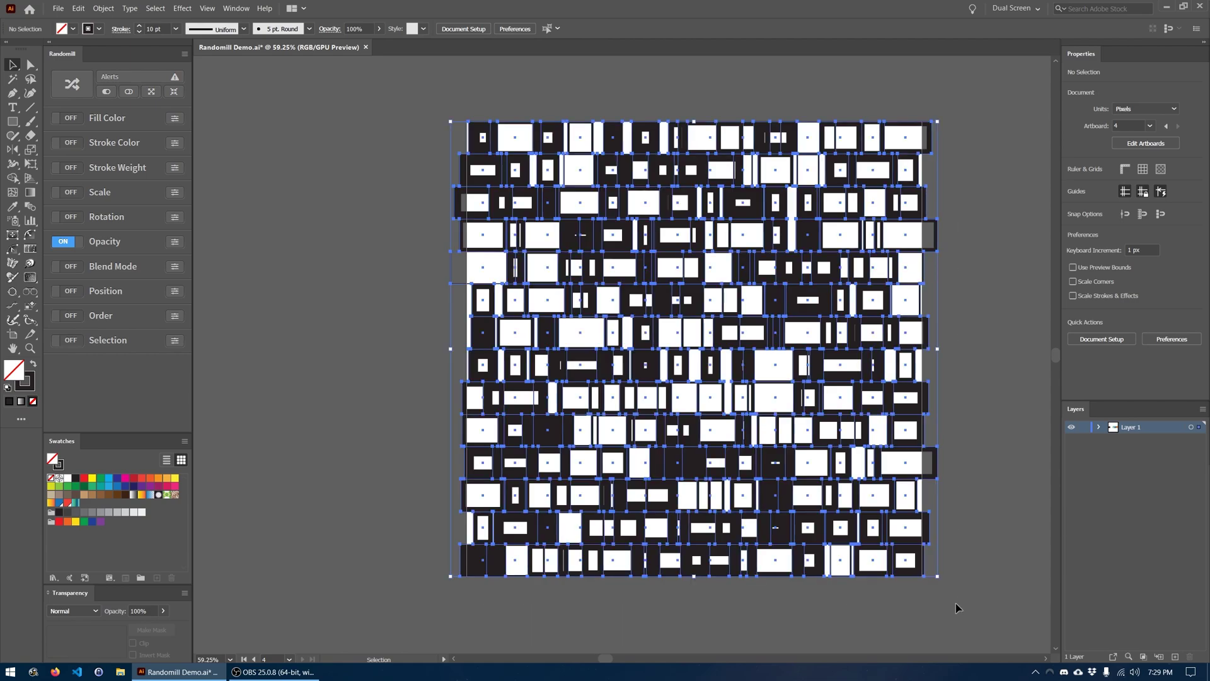
- Give all grid rectangles solid green fills and 5 pt black outlines
left_click(29, 384)
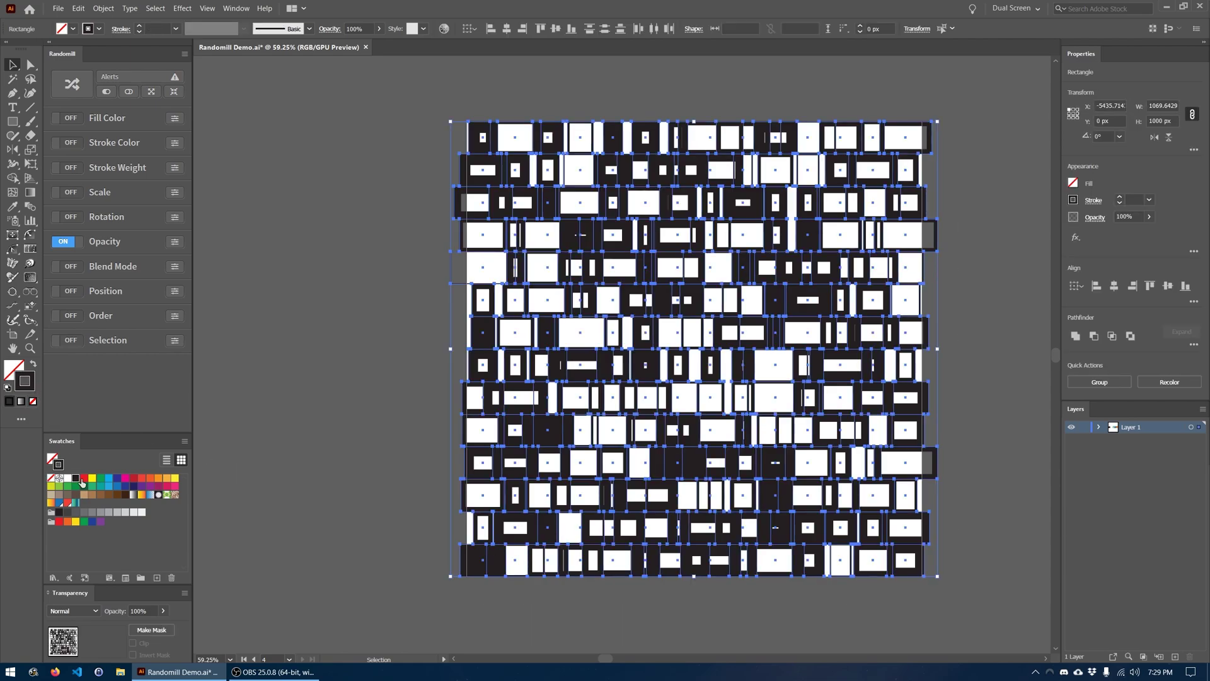
left_click(1132, 200)
key("Return")
type("5")
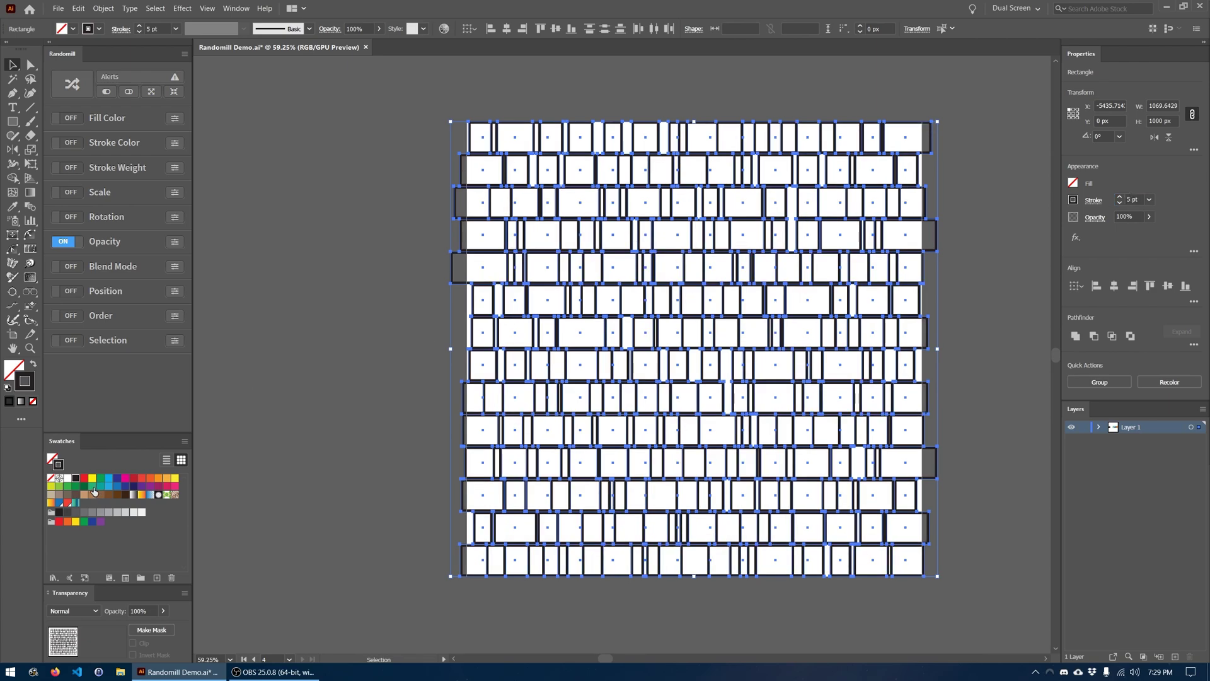
left_click(91, 480)
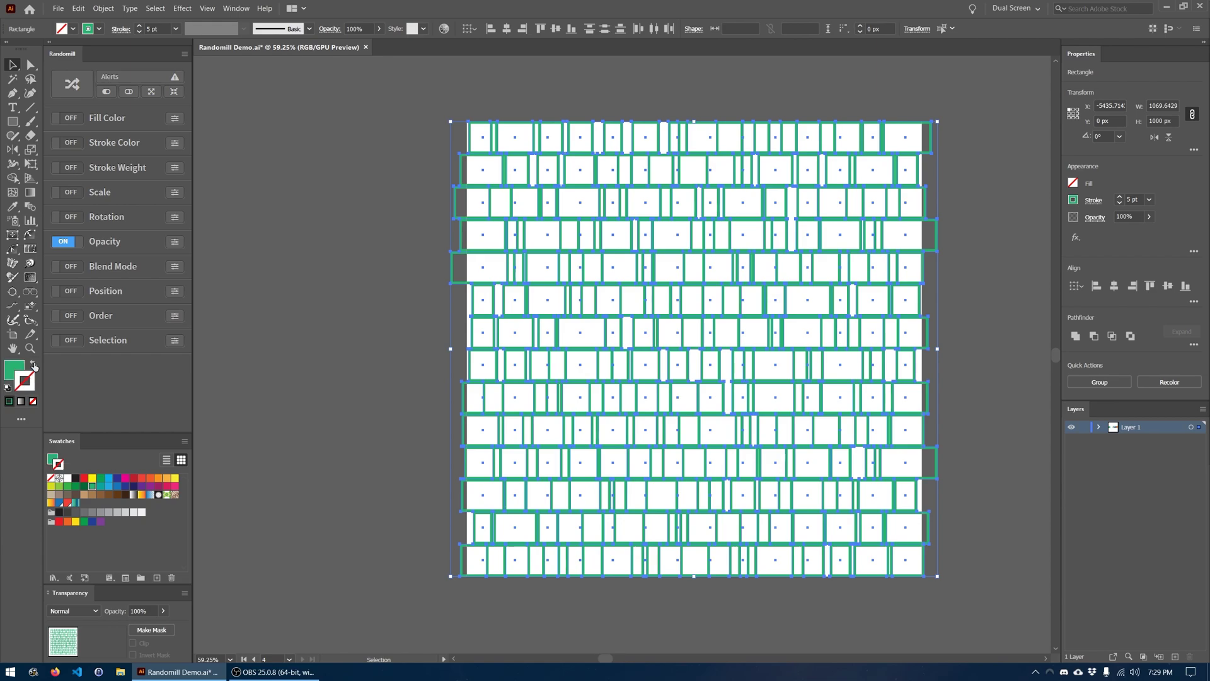
key("shift+x")
left_click(297, 378)
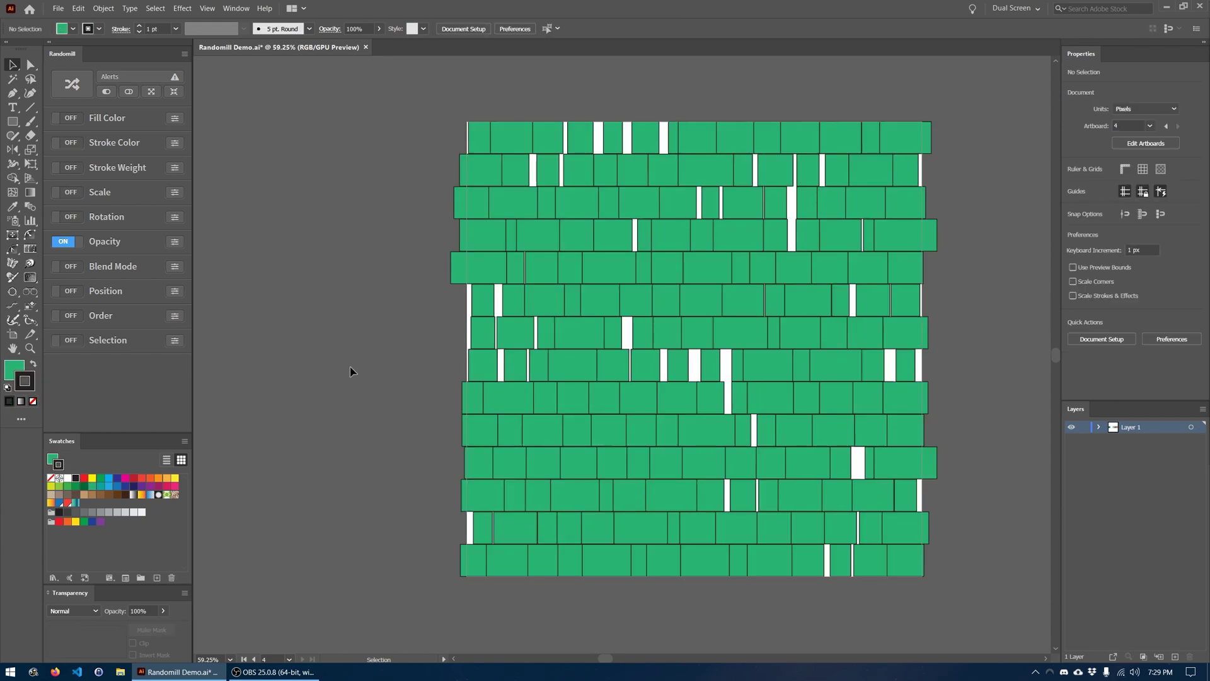
key("ctrl+a")
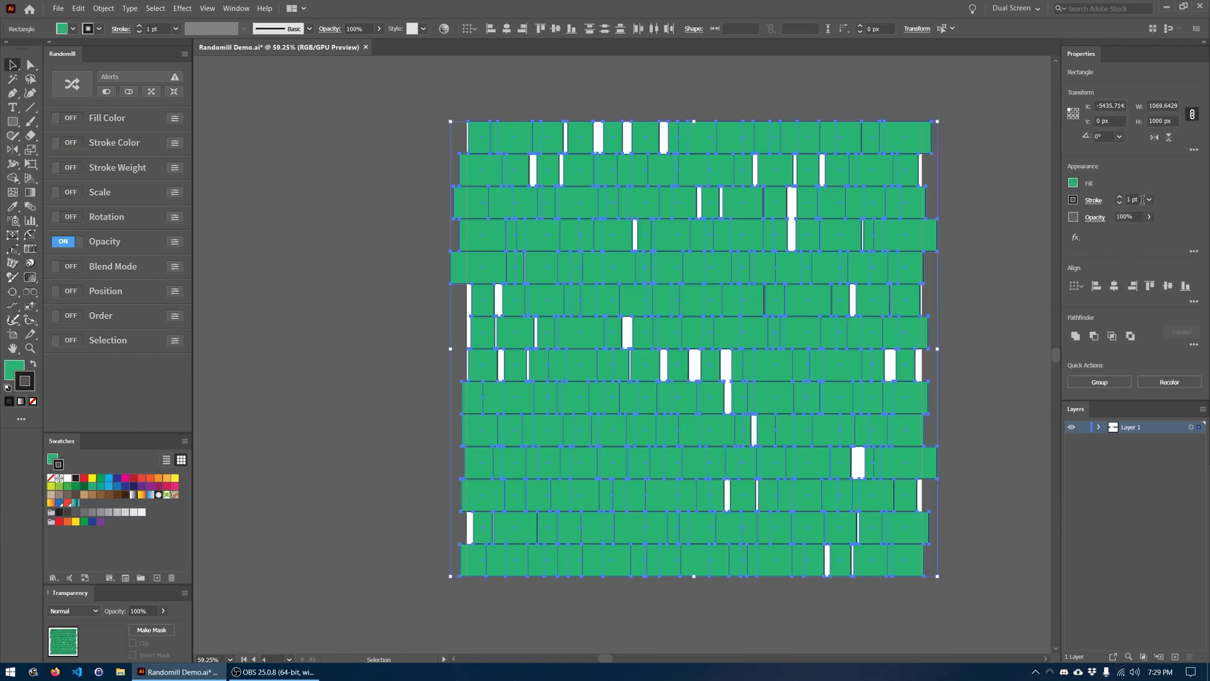
left_click(1133, 200)
type("5")
key("Return")
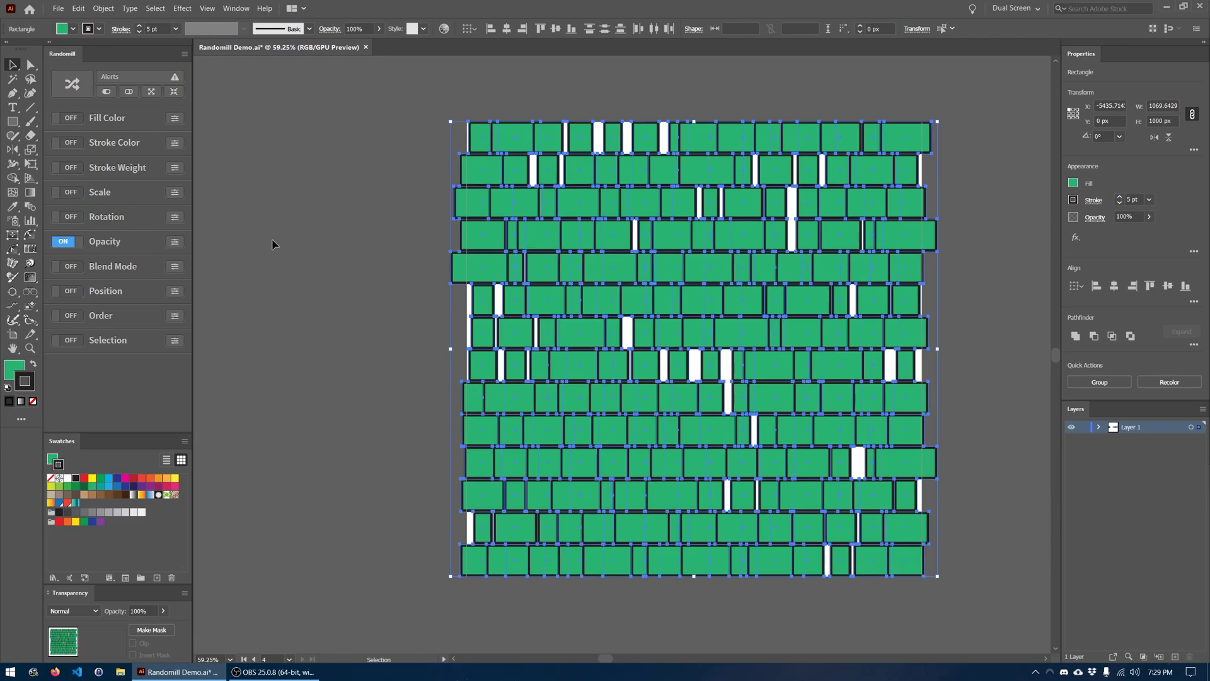
- Randomize the rectangles' opacity three times, previewing the results
left_click(175, 244)
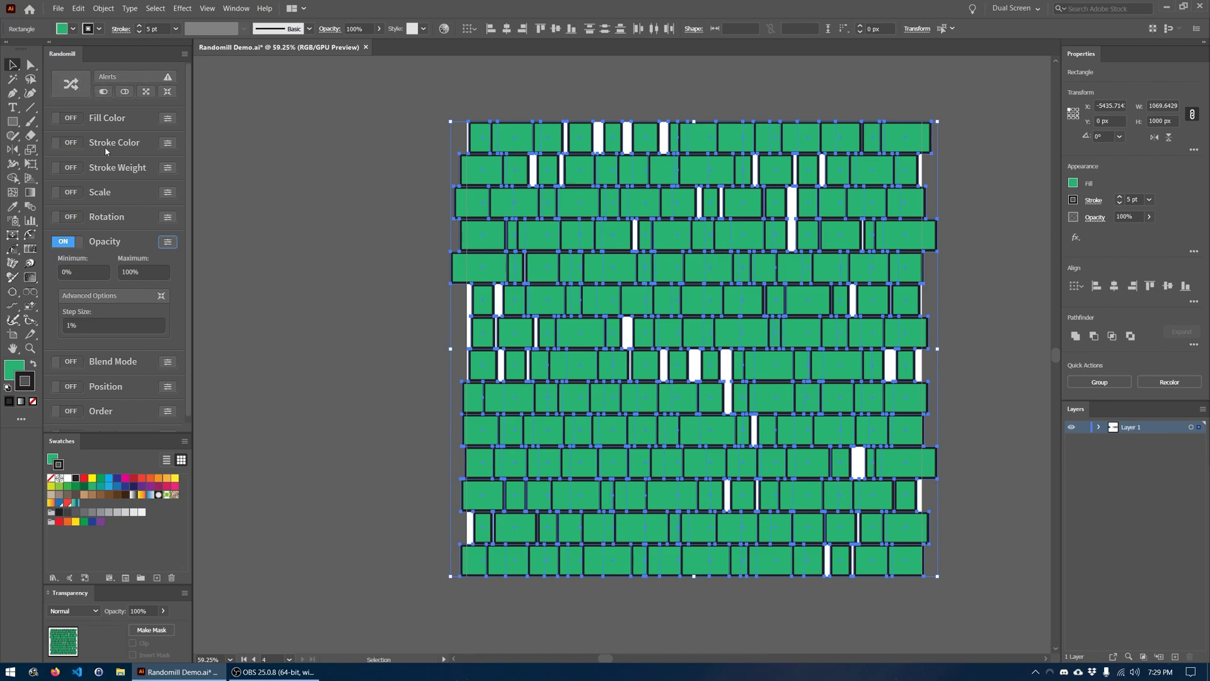
left_click(71, 84)
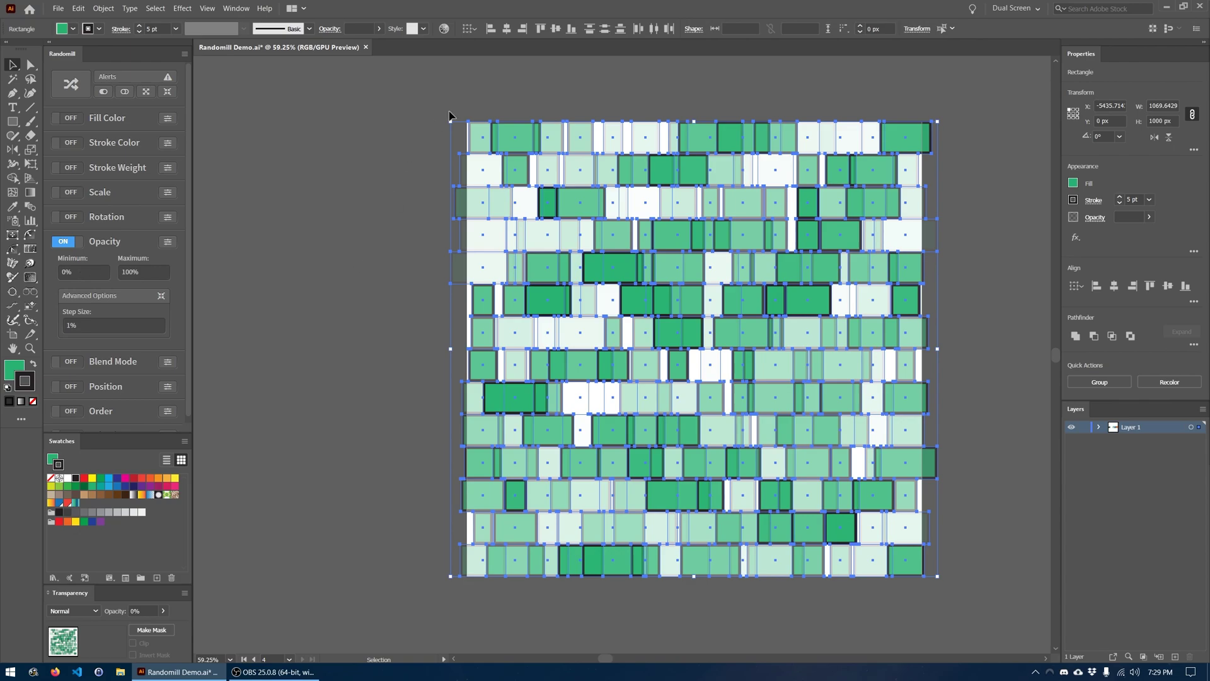
left_click(978, 590)
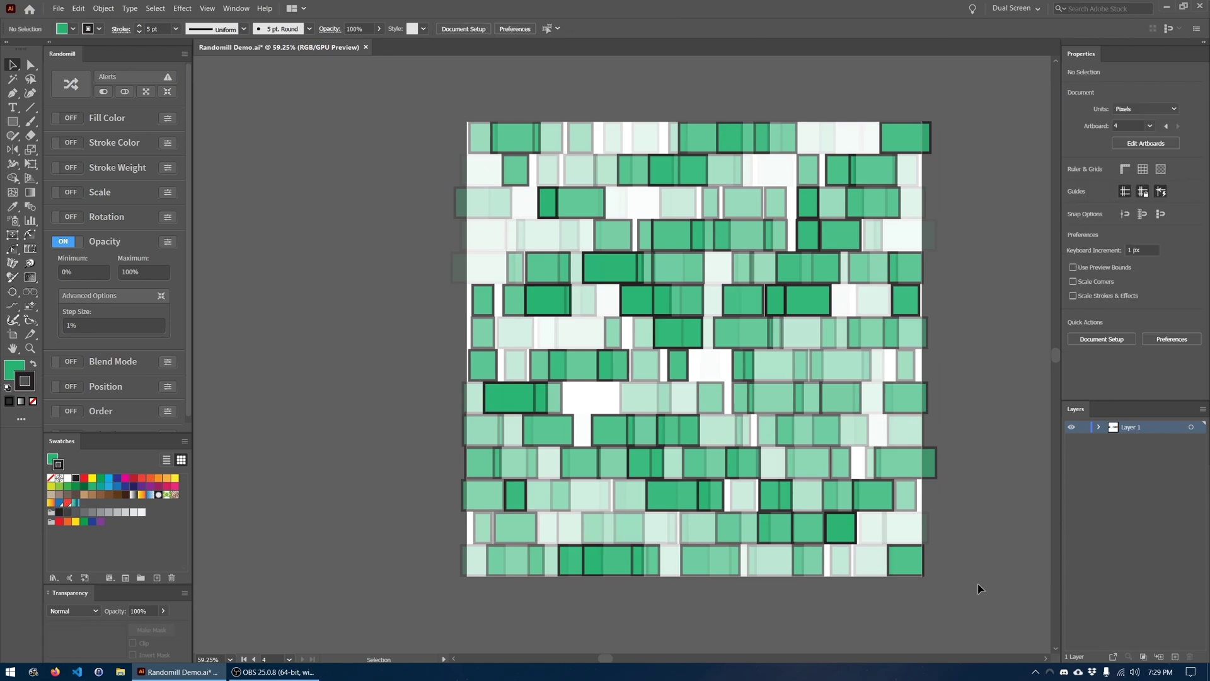
key("ctrl+a")
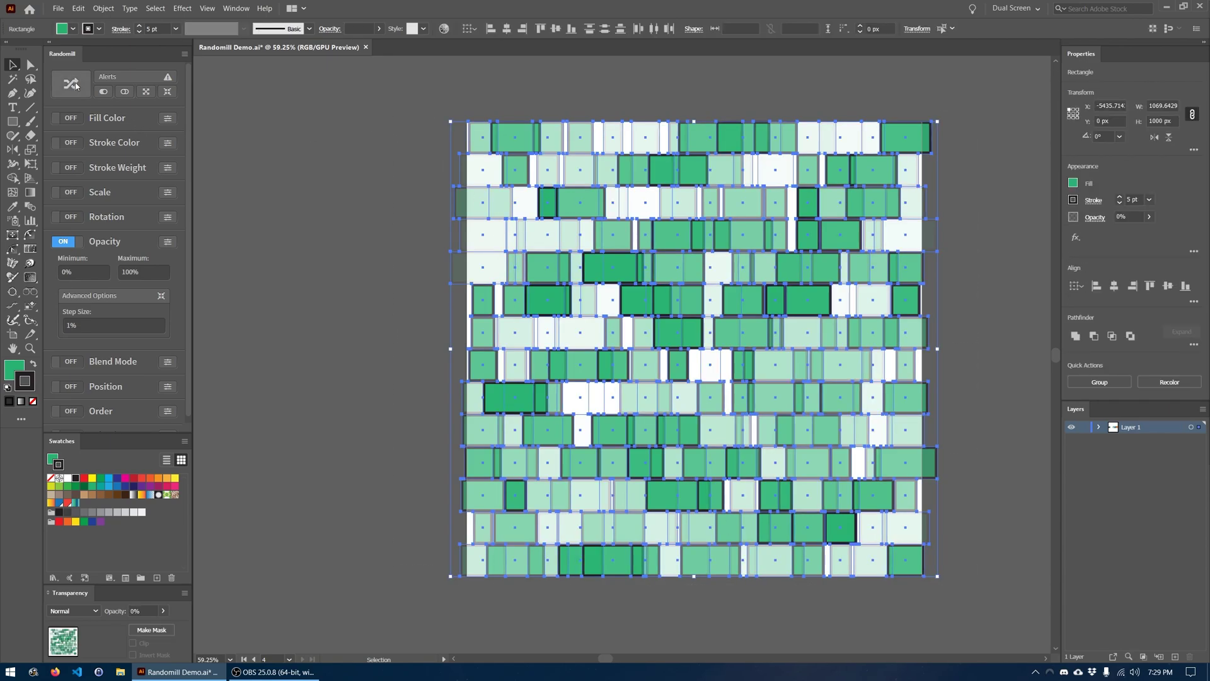
left_click(70, 85)
left_click(71, 86)
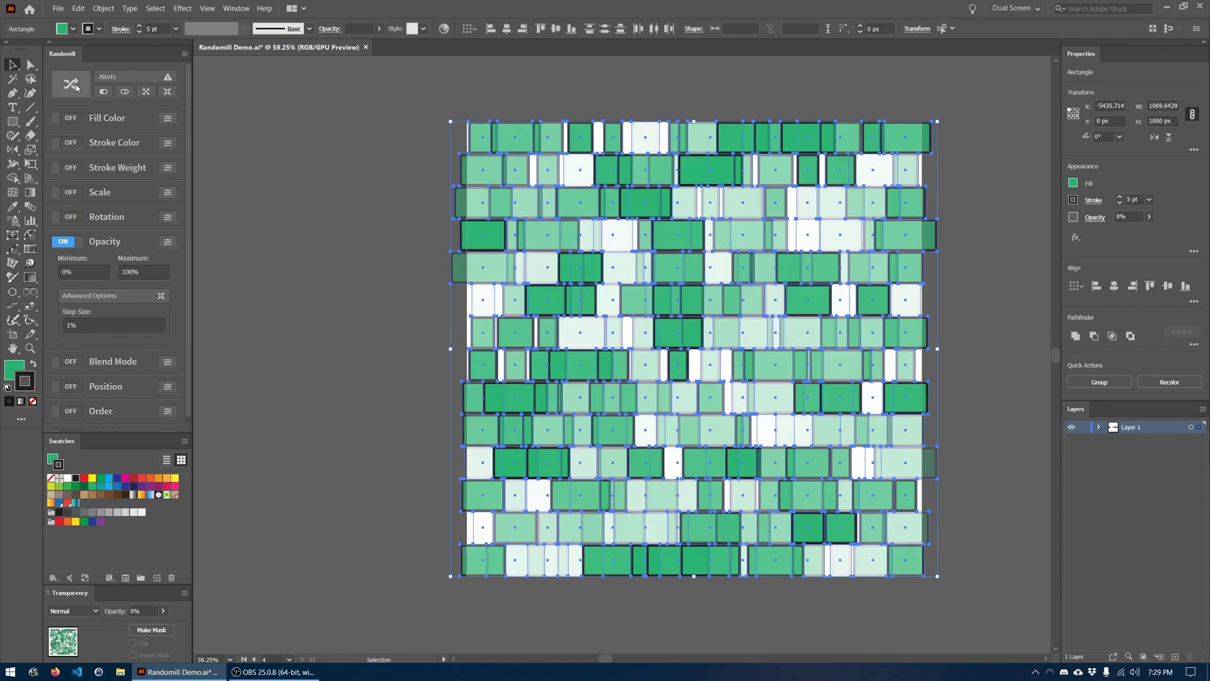
left_click(321, 368)
- Undo the opacity changes to restore solid green, then reselect all rectangles
key("ctrl+a")
key("ctrl+z")
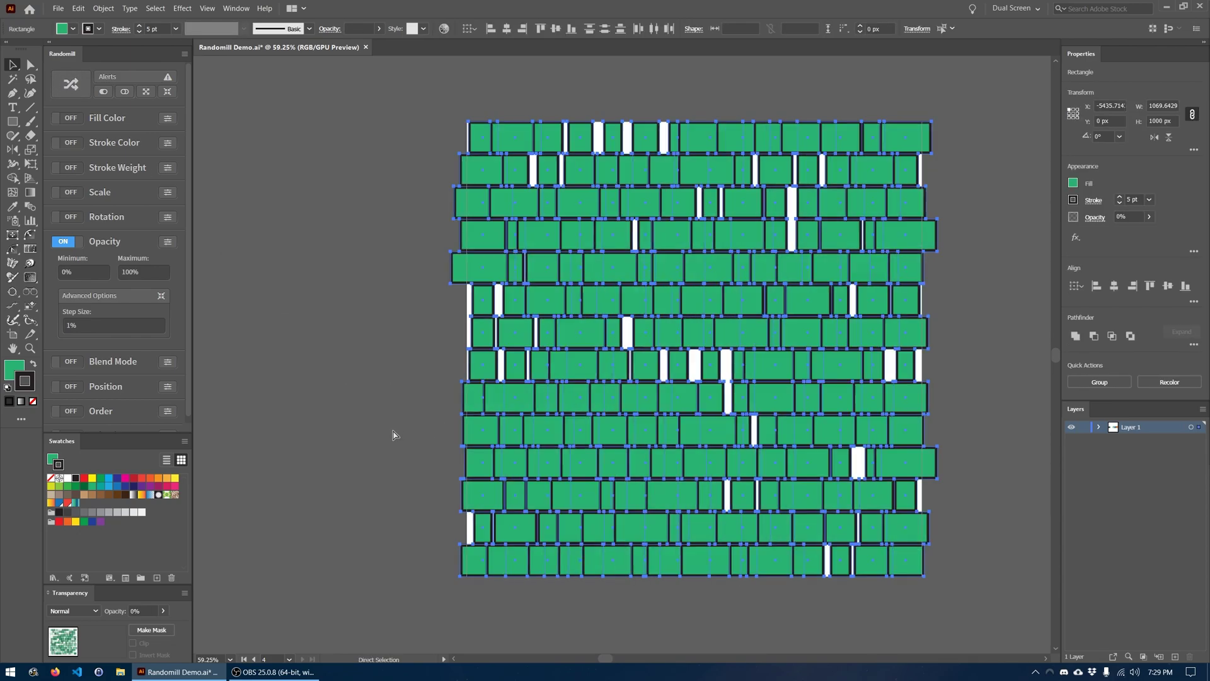
left_click(405, 198)
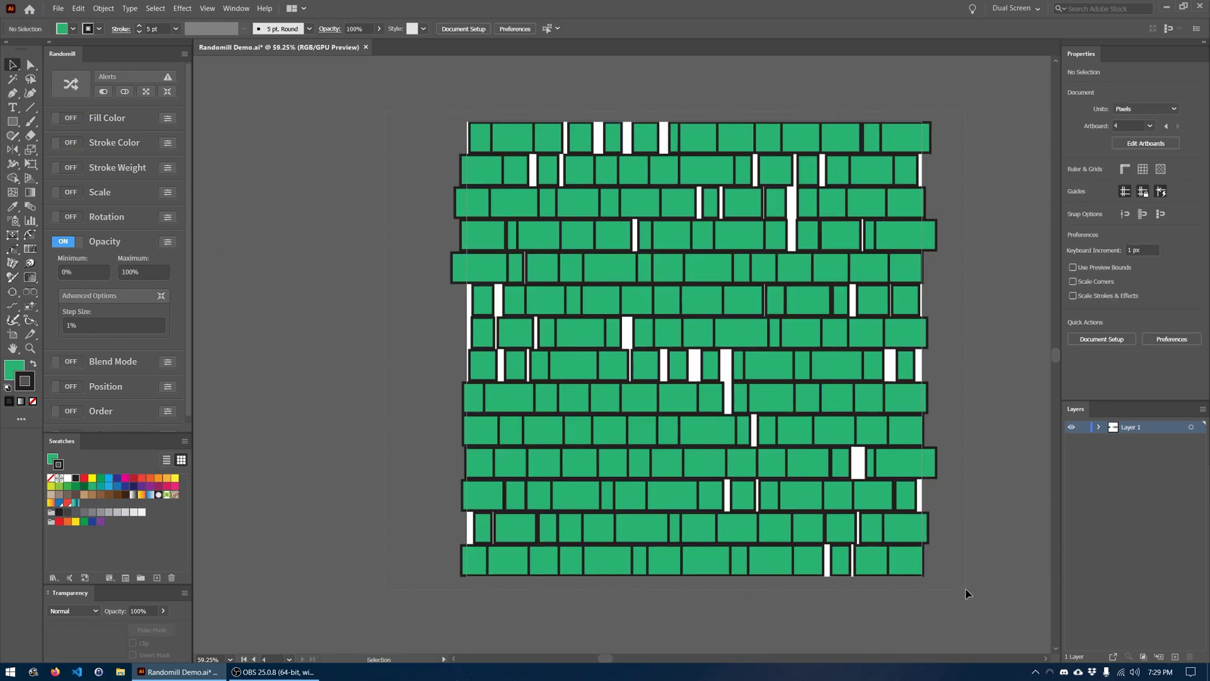
key("ctrl+a")
- Swap Randomill's opacity randomization for blend mode randomization and show its options
left_click(167, 241)
left_click(63, 241)
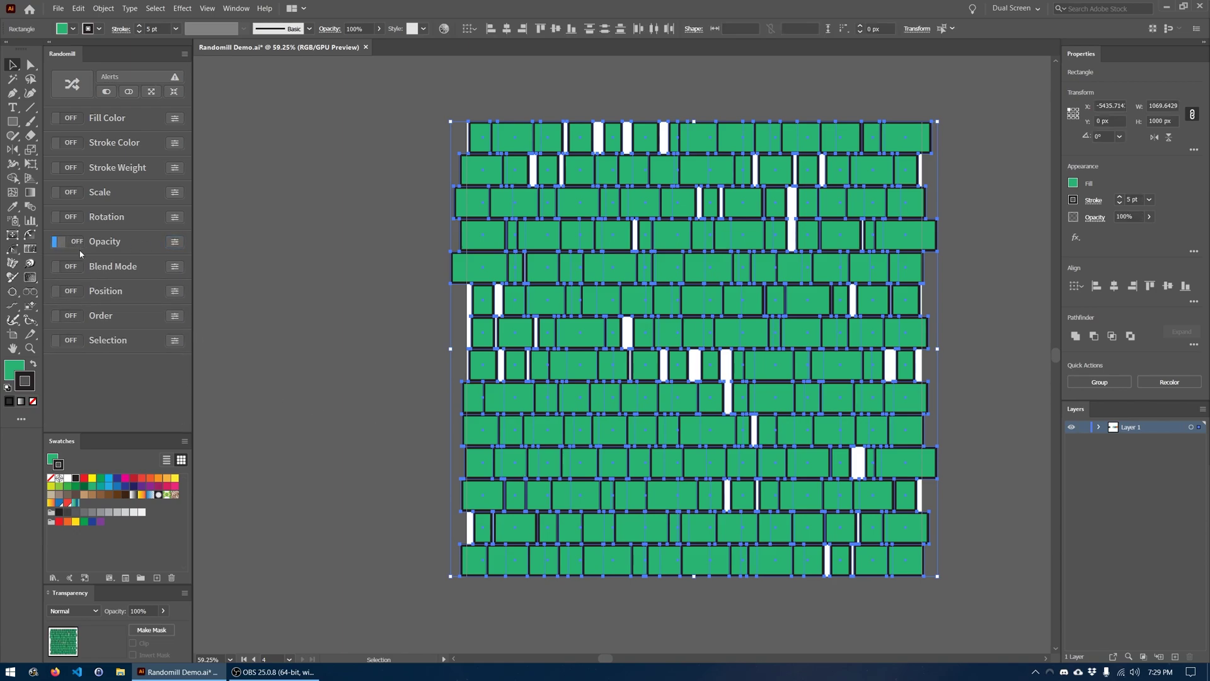
left_click(64, 266)
left_click(175, 267)
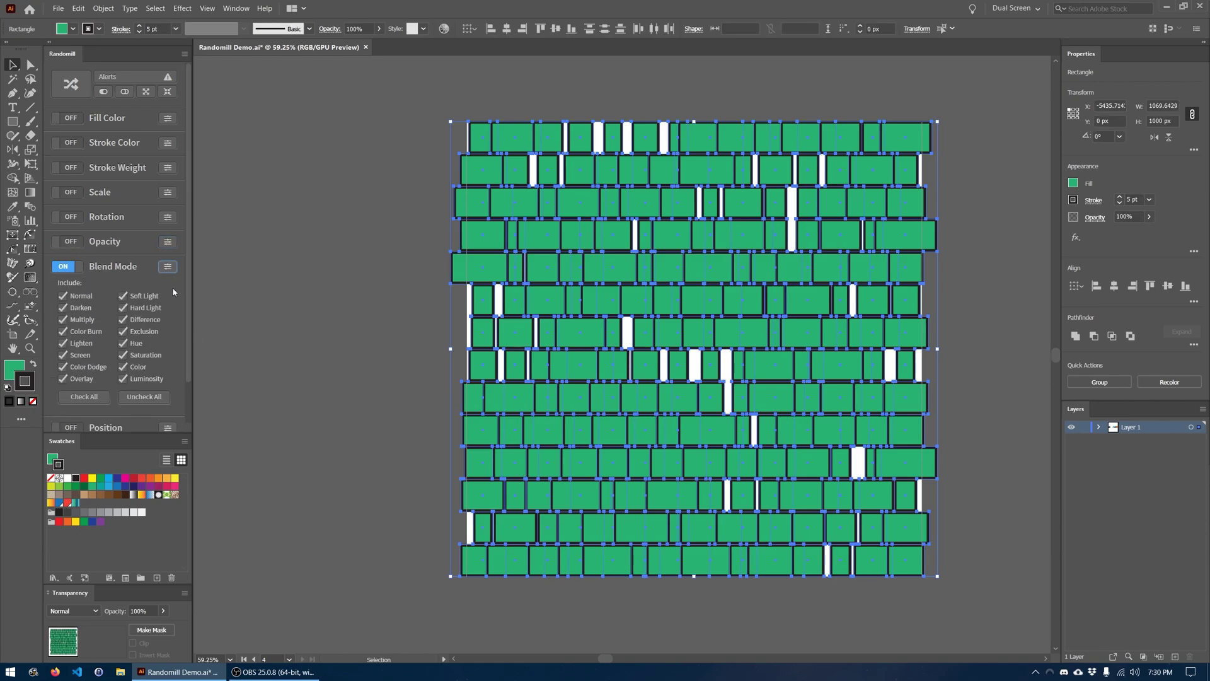
- Draw a large rectangle covering the whole grid and send it behind the bricks
left_click(341, 320)
key("m")
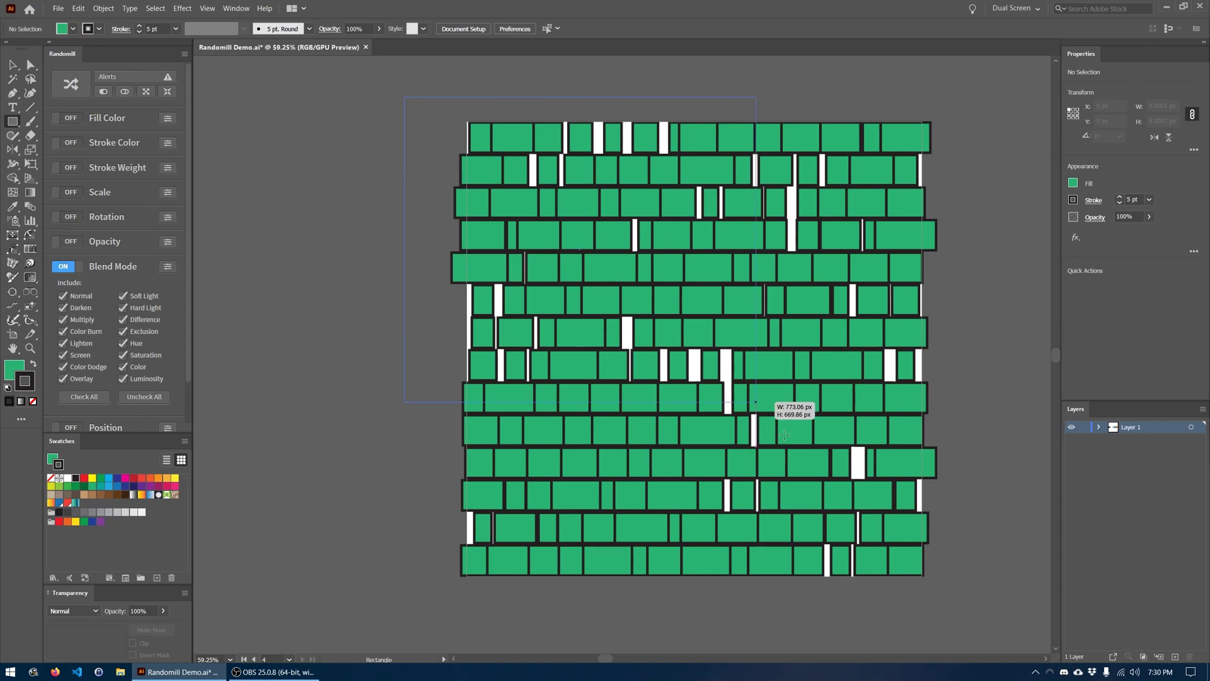
left_click_drag(405, 97, 986, 612)
key("ctrl+shift+bracketleft")
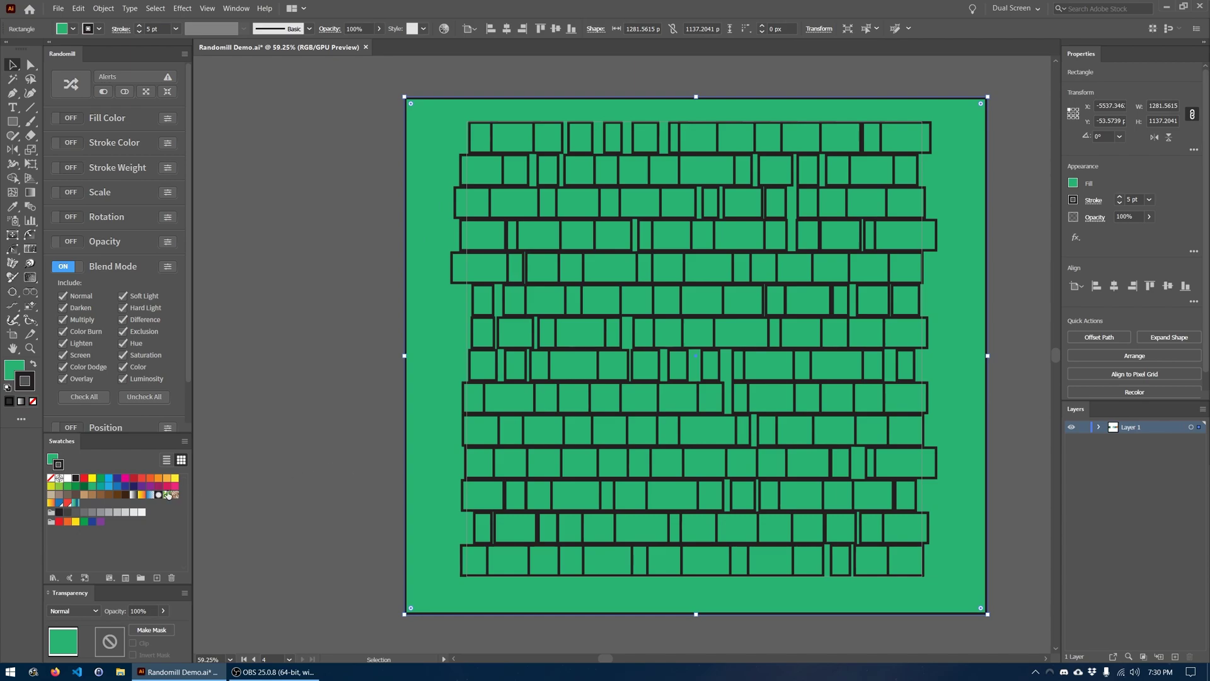
- Fill the backdrop rectangle with the yellow-to-red gradient, then reselect the green bricks
left_click(148, 495)
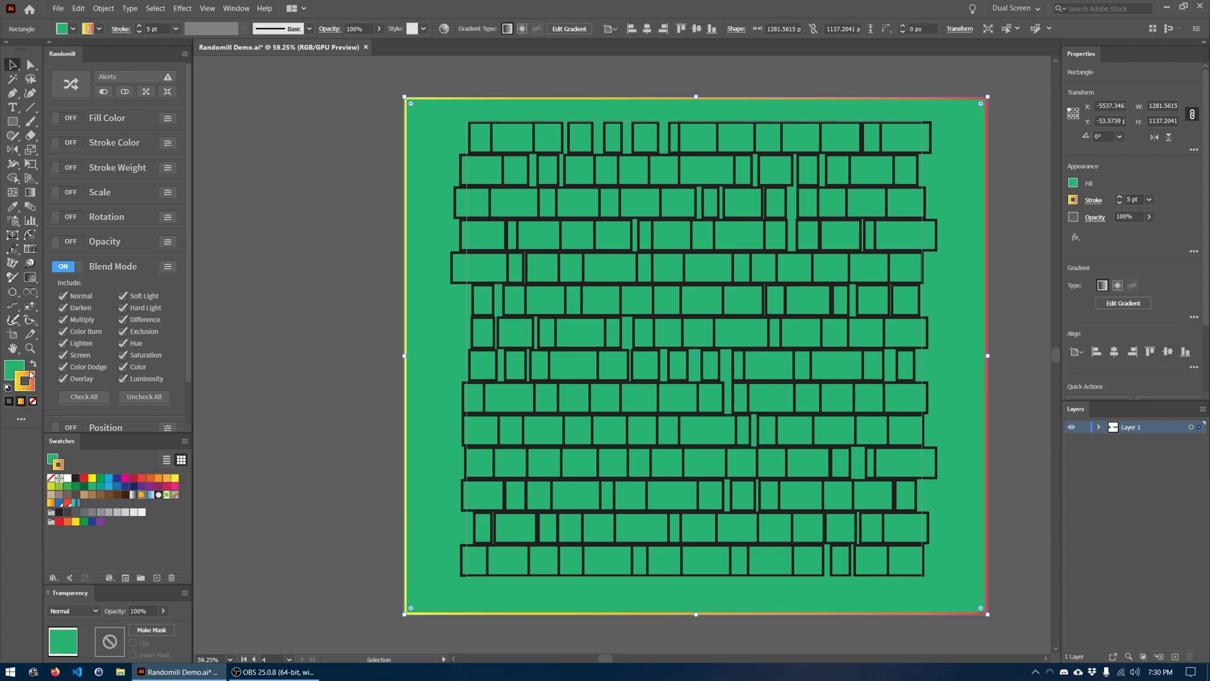
left_click(33, 363)
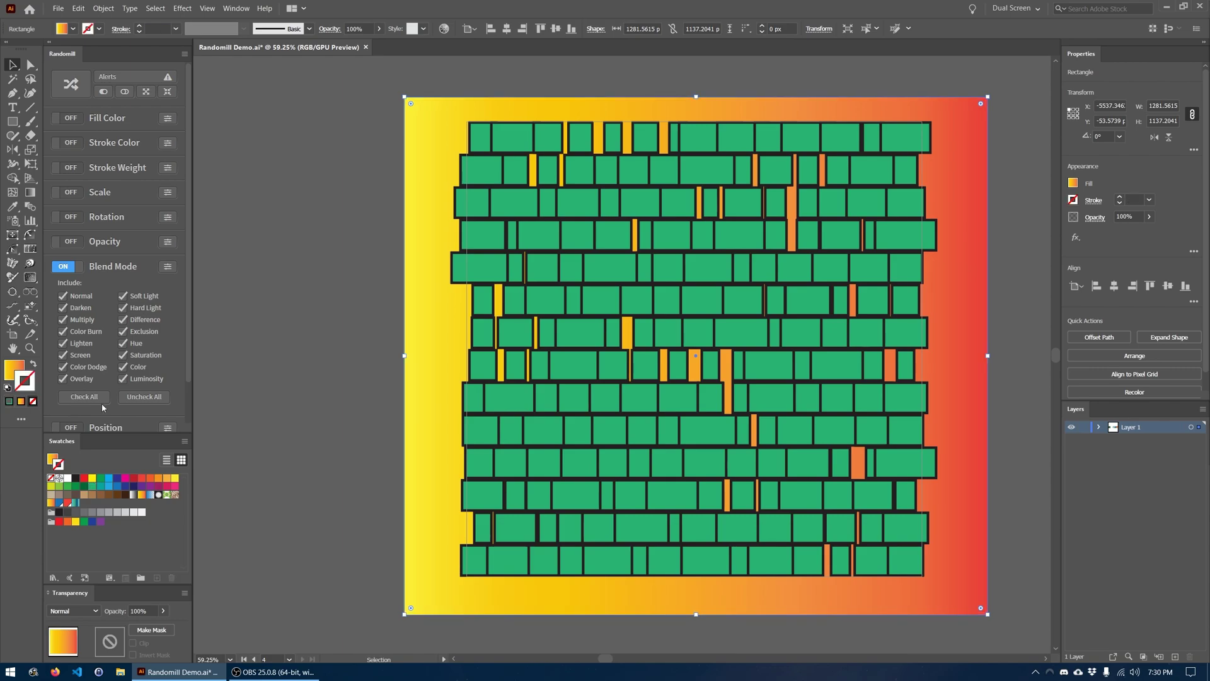
left_click(393, 314)
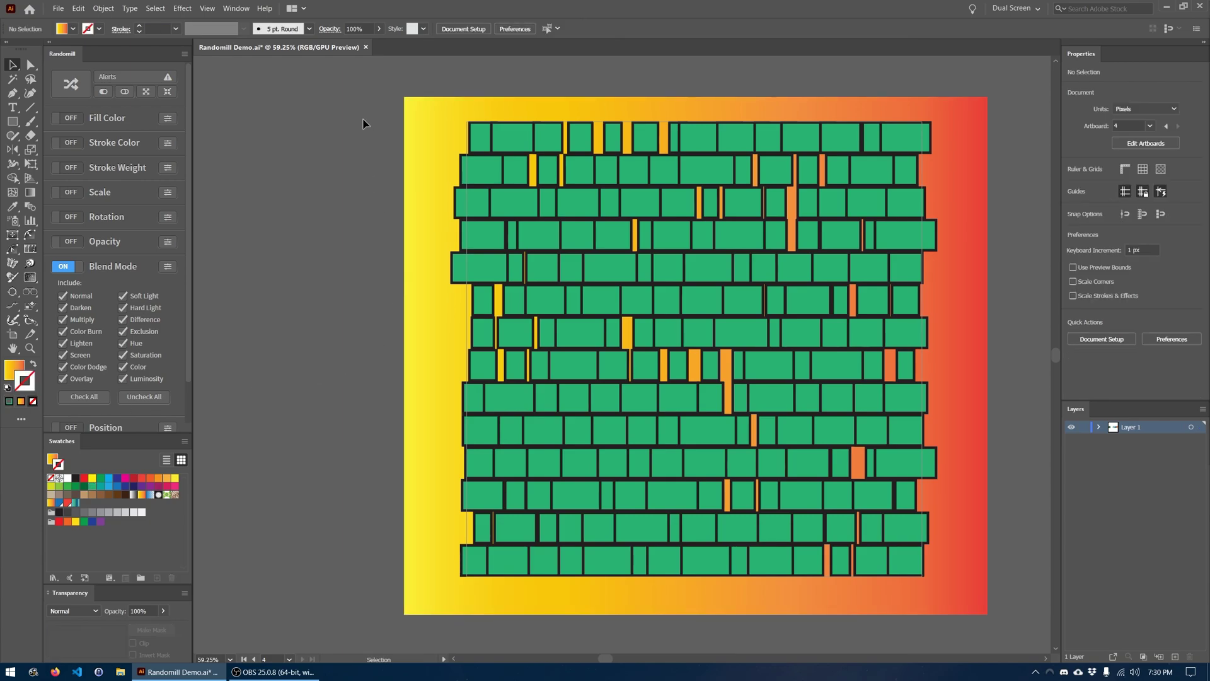
left_click_drag(366, 125, 992, 586)
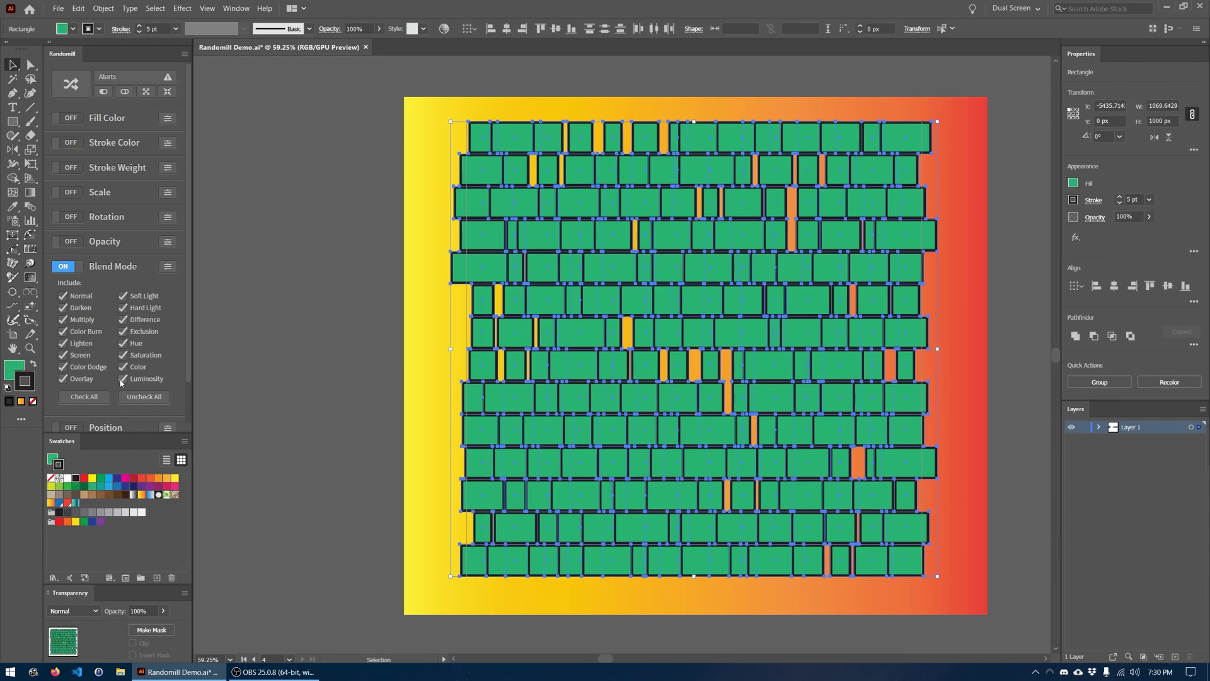
- Preview random blend modes on the bricks, undo them, and switch Blend Mode off
left_click(72, 85)
left_click(326, 365)
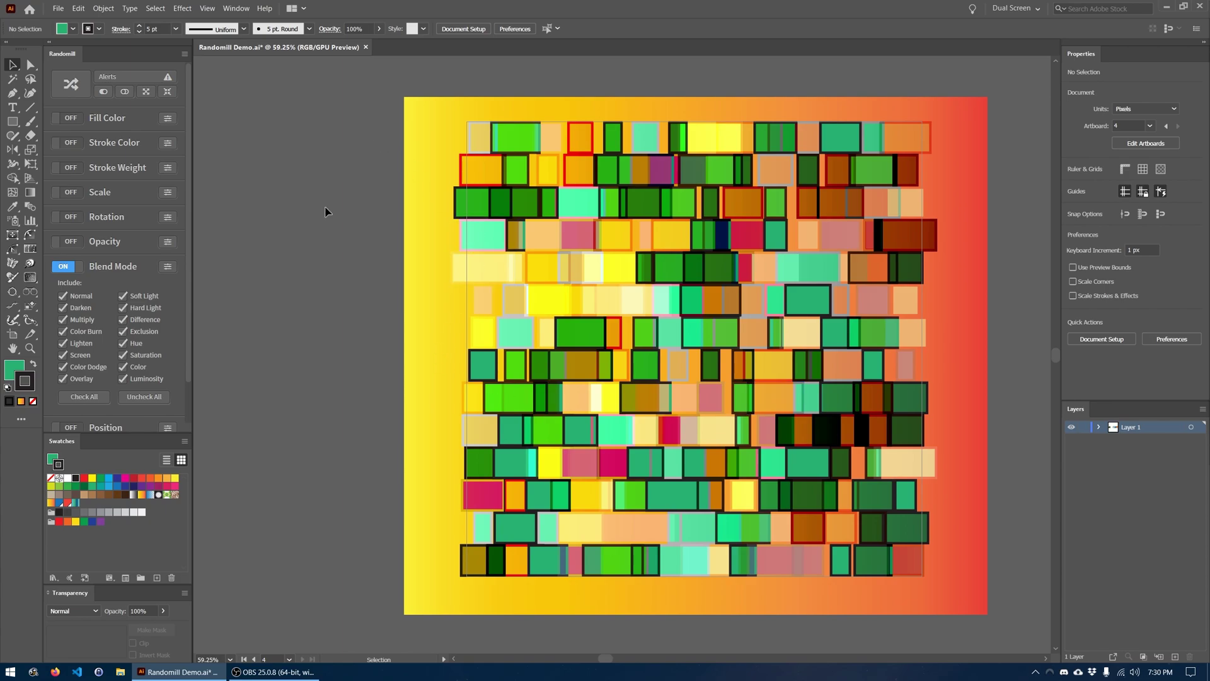
key("ctrl+z")
left_click(63, 266)
left_click(168, 266)
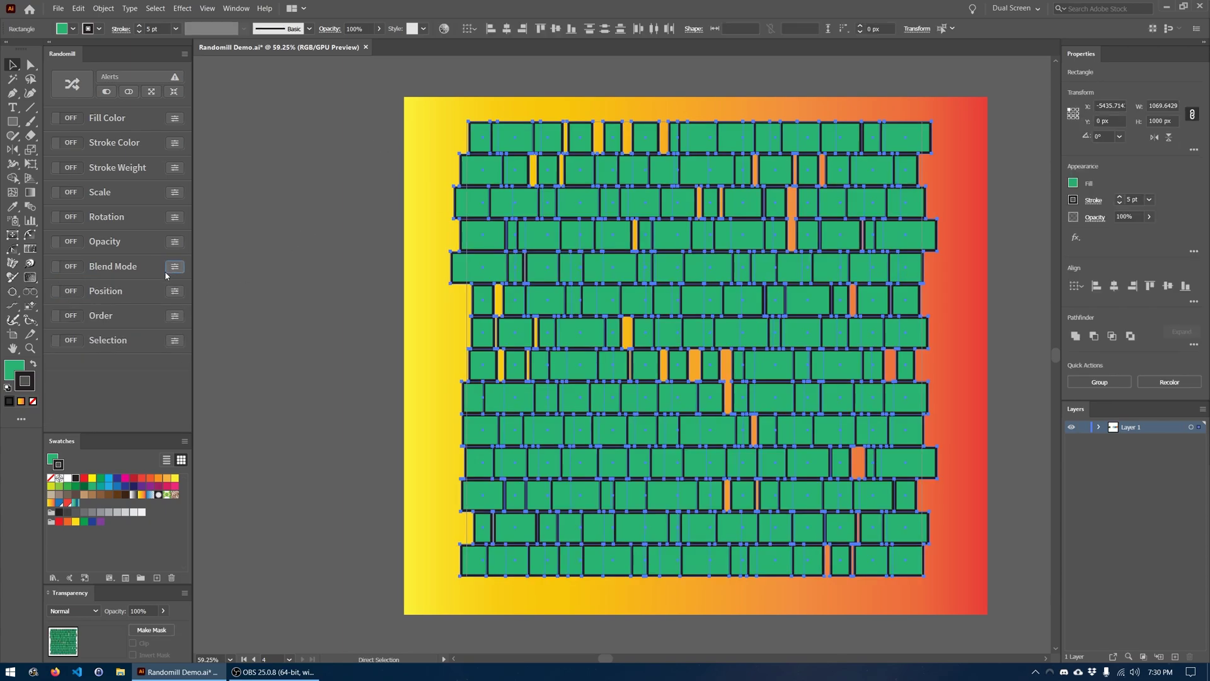
- Show Position settings (−72 to 72 pt, 18 pt step), delete the gradient backdrop, reselect bricks
key("v")
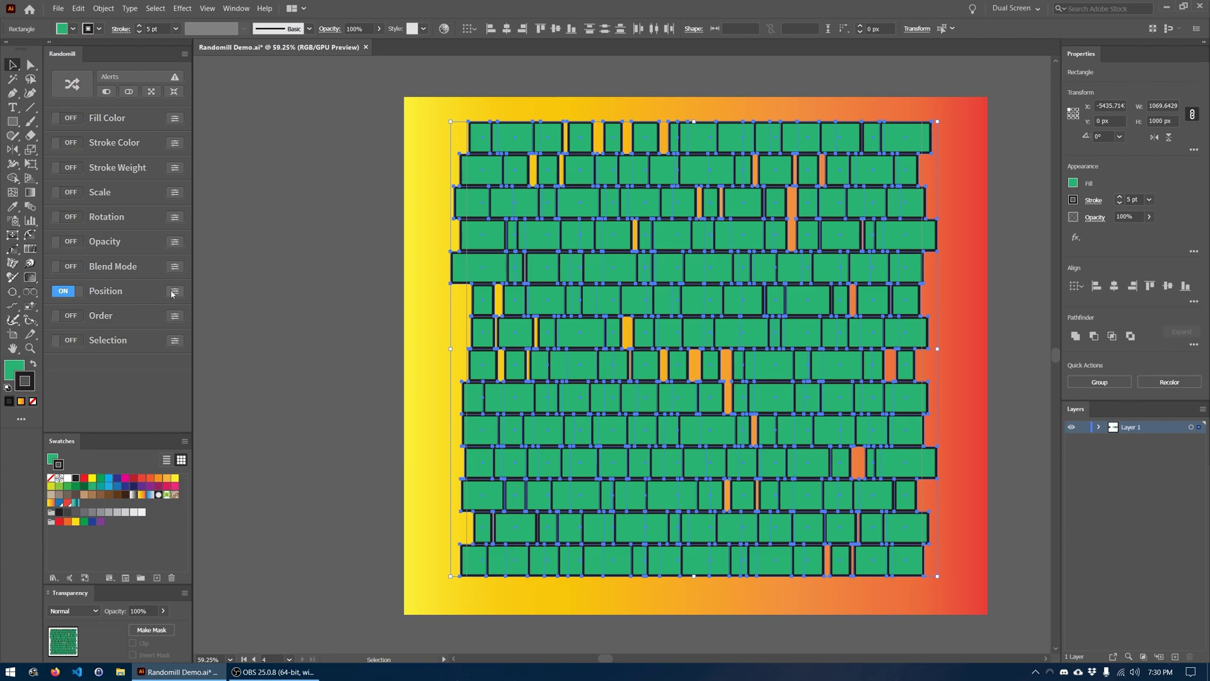
left_click(174, 291)
scroll(171, 318, "down", 3)
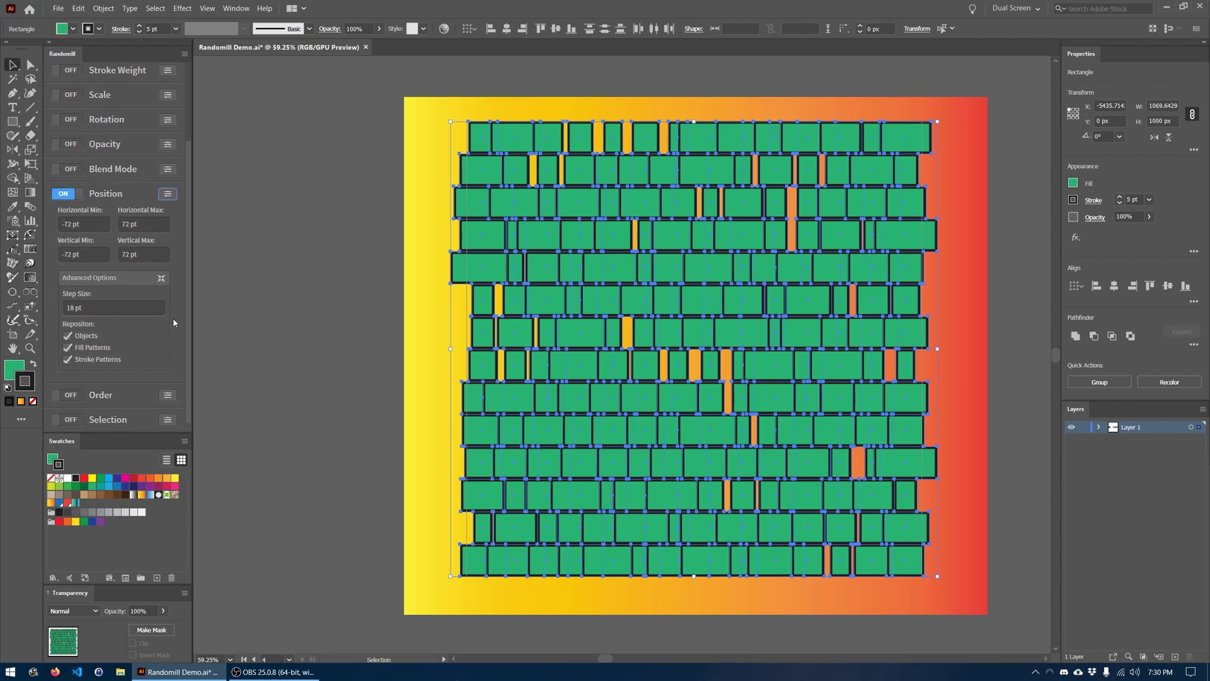
left_click(343, 140)
left_click(416, 127)
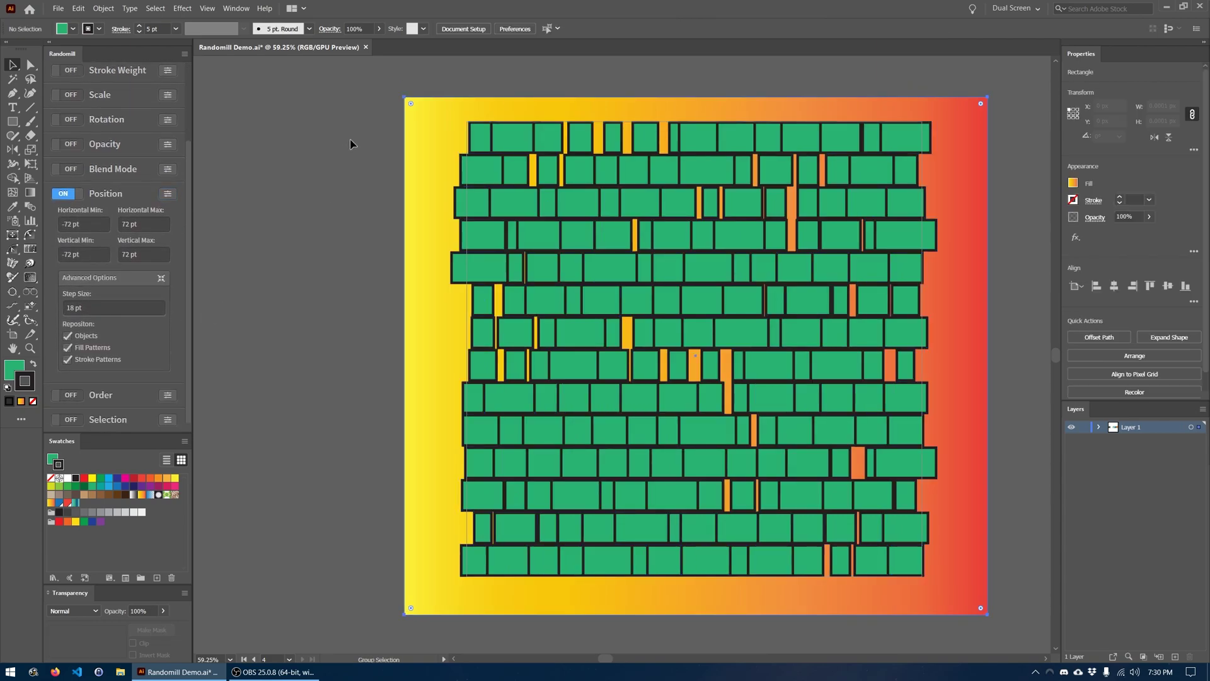
key("Delete")
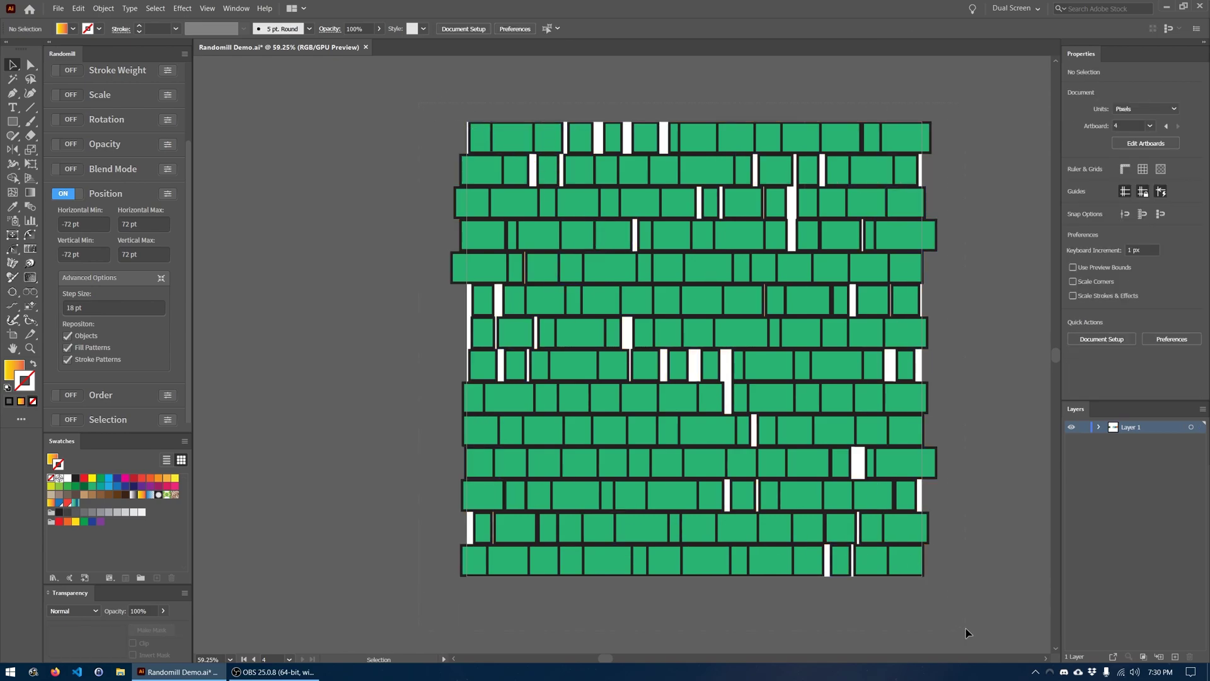
key("ctrl+a")
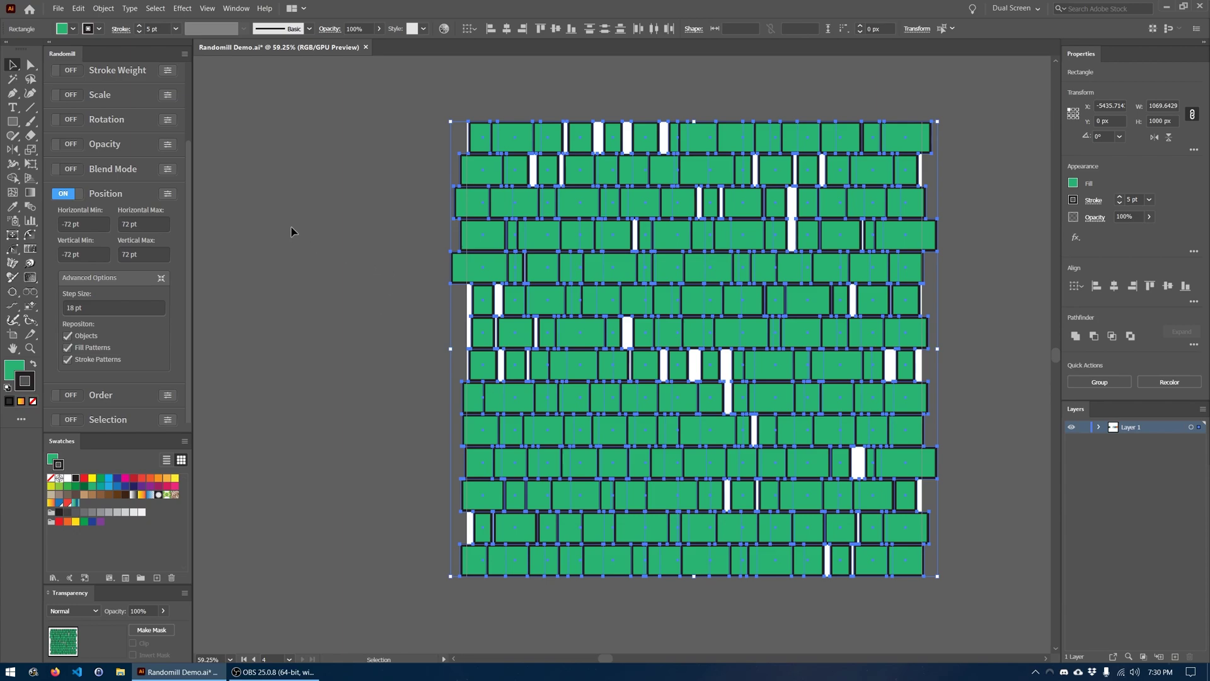
scroll(127, 183, "up", 3)
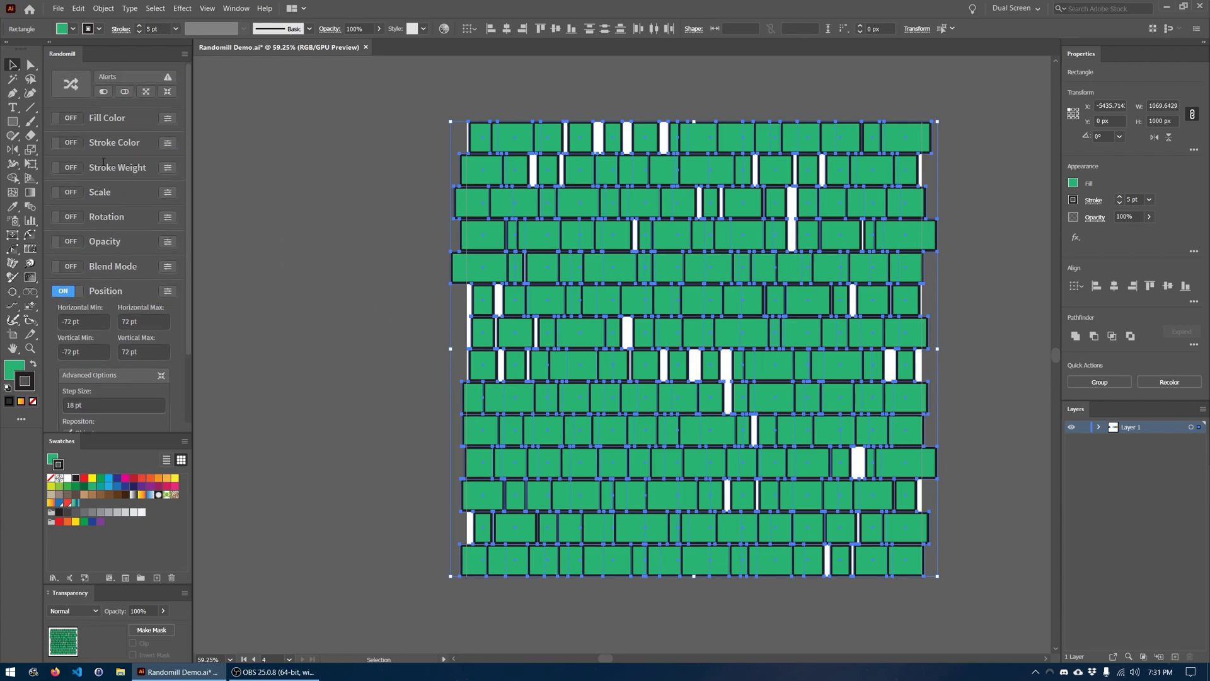
- Scatter the bricks by random position twice, previewing the scattered layout
left_click(71, 85)
left_click(342, 253)
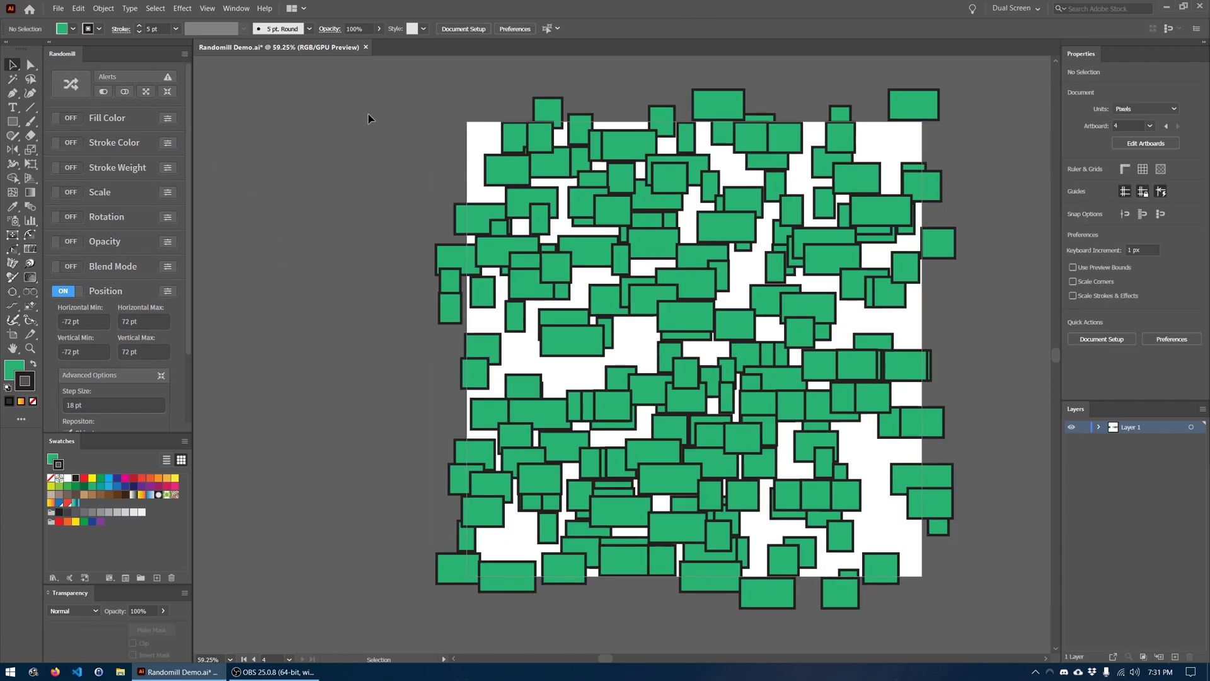
left_click_drag(366, 92, 970, 617)
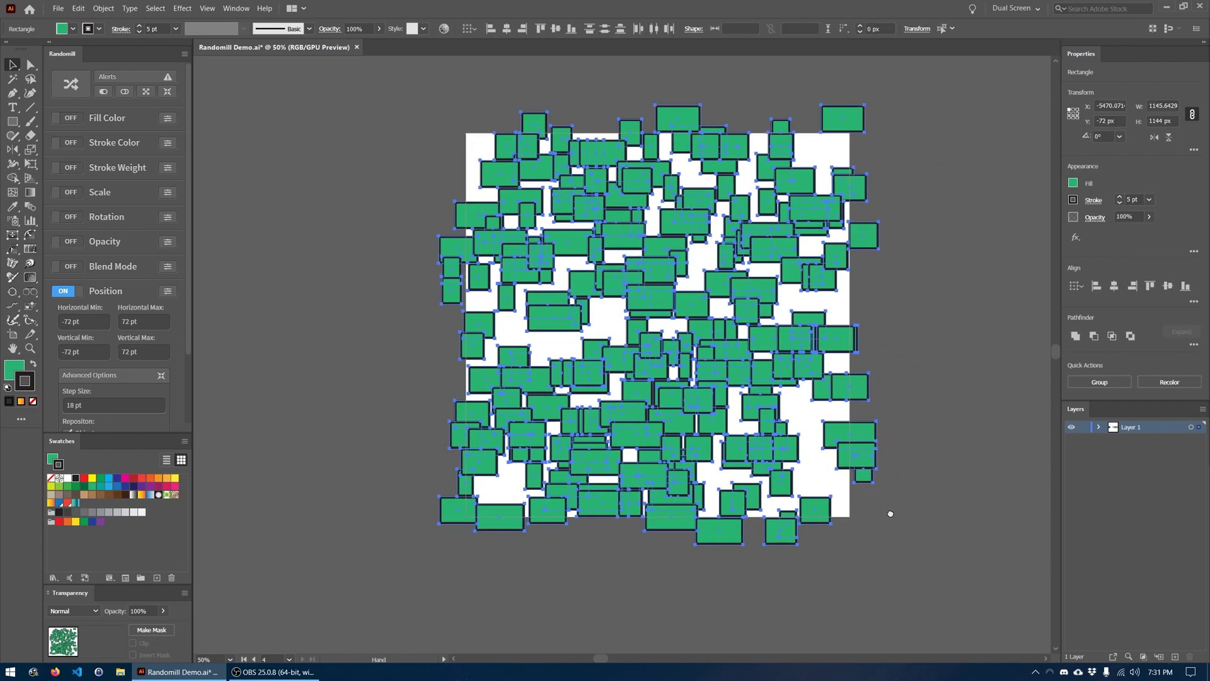
key("ctrl+minus")
left_click(71, 84)
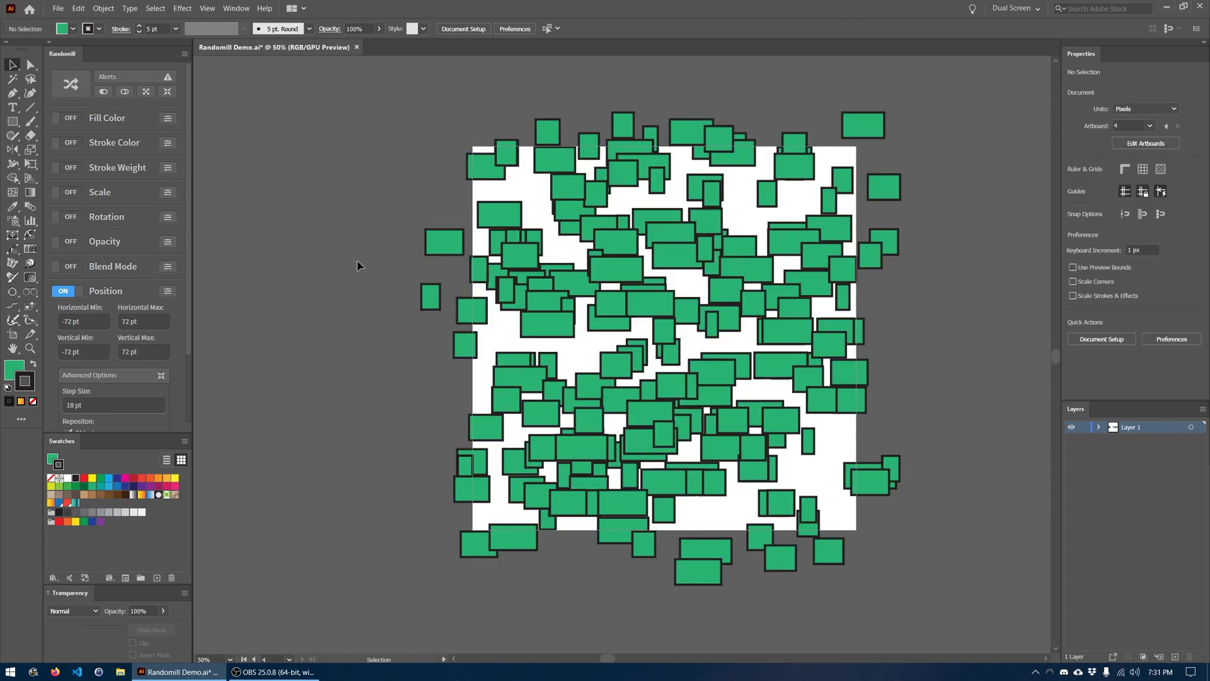
- Undo the scatter and turn Position randomization off
key("ctrl+z")
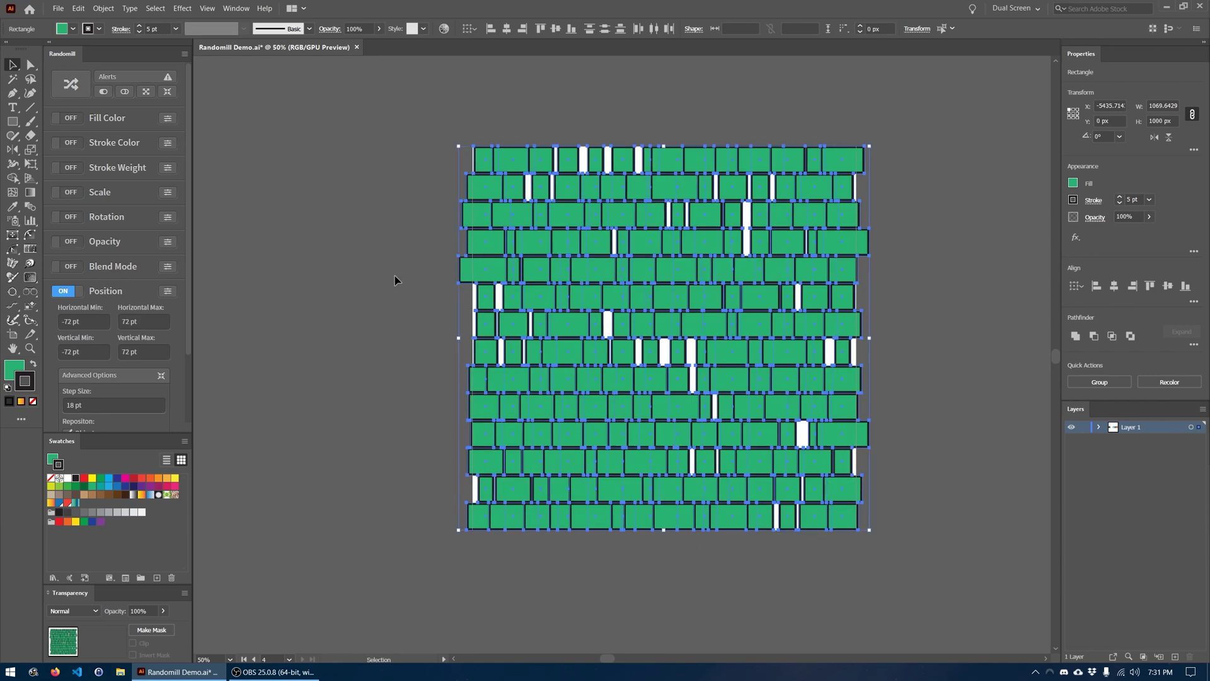
left_click(372, 282)
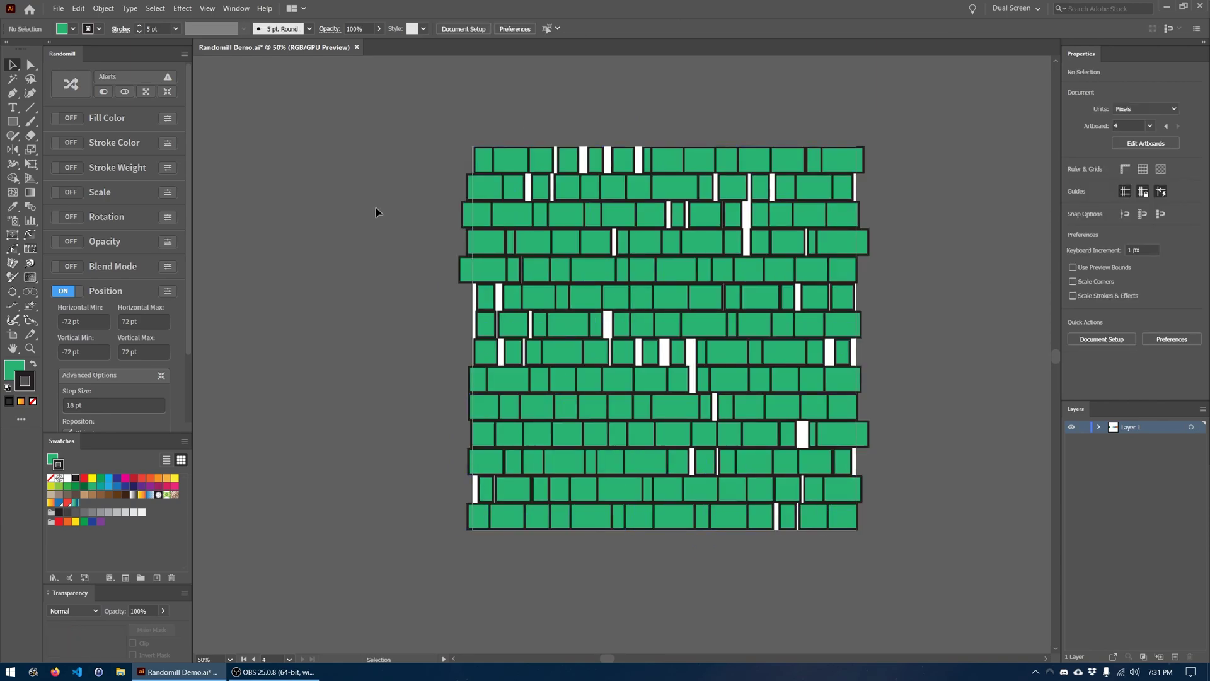
scroll(185, 320, "down", 3)
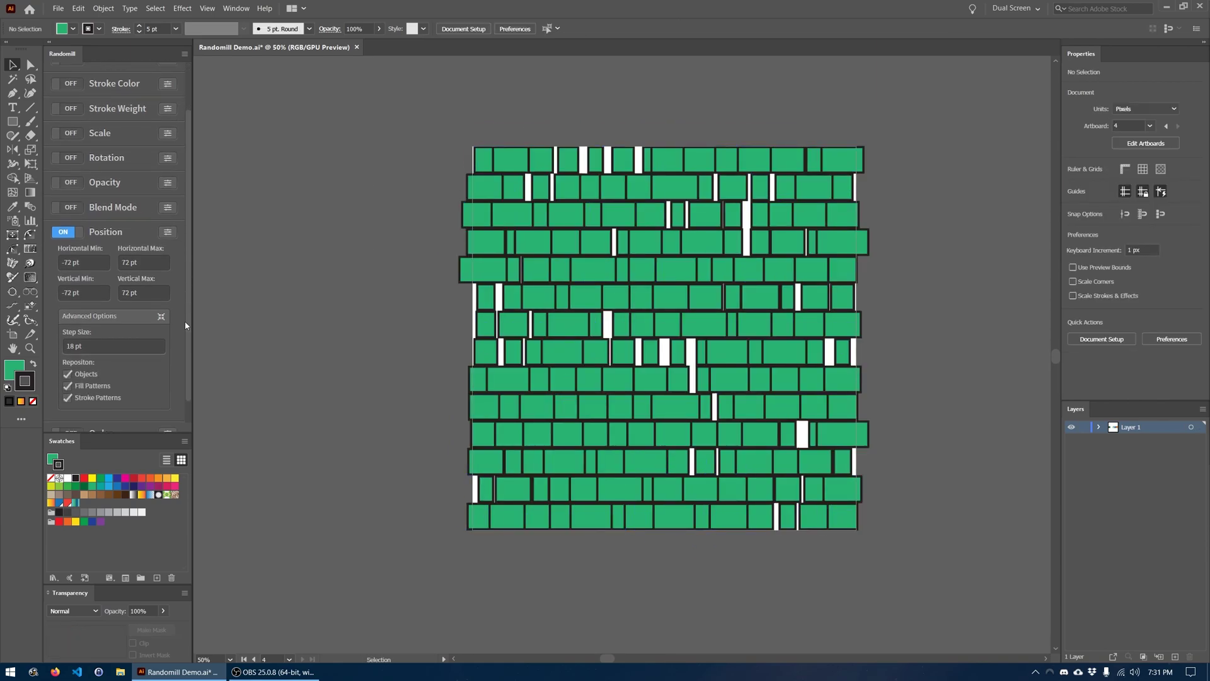
scroll(185, 321, "down", 2)
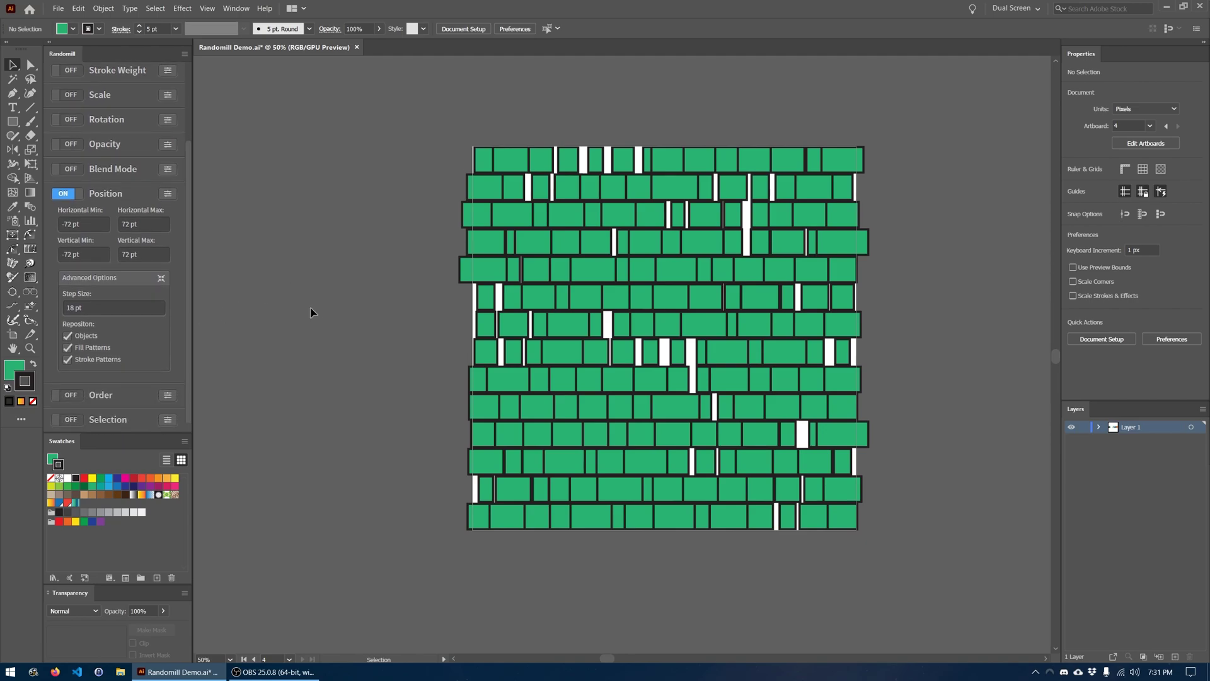
left_click(63, 194)
- Enter Position ranges of −2 in to 3 in horizontally and 4 cm to 12 cm vertically
left_click(87, 225)
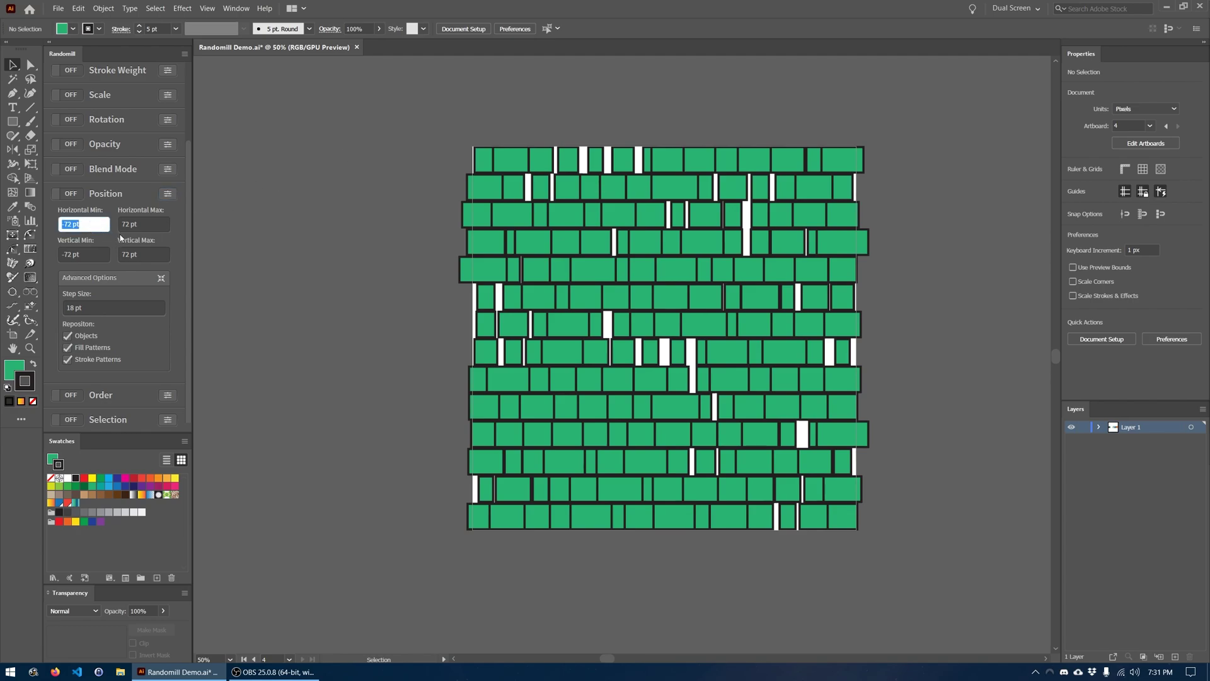
type("-2in")
key("Tab")
type("3")
key("Tab")
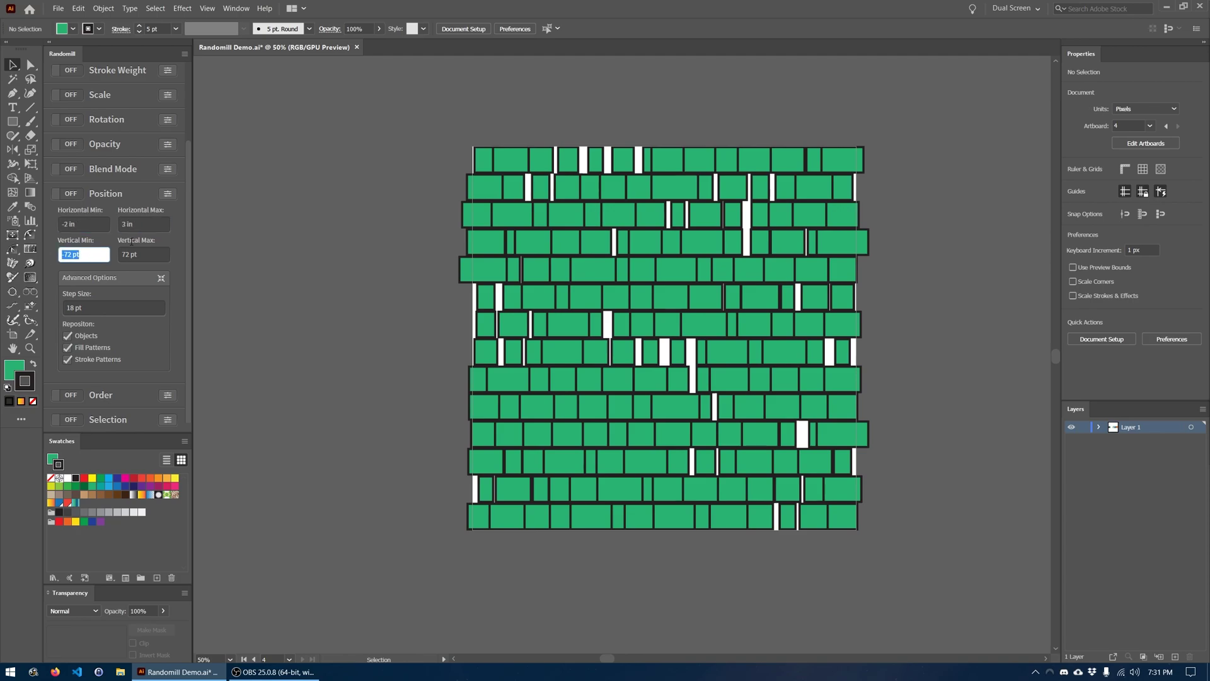
type("4cm")
key("Tab")
type("12c")
key("Tab")
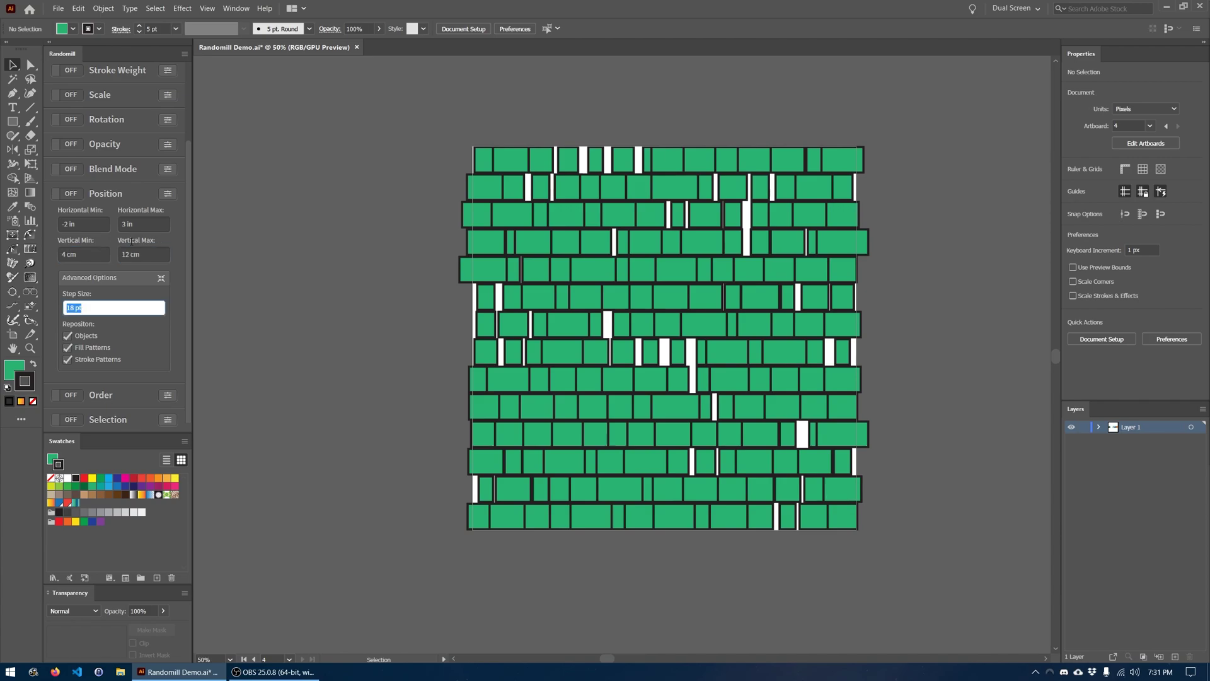
left_click(290, 196)
- Scatter all bricks with the new range, undo it, then switch Position off and collapse it
key("ctrl+a")
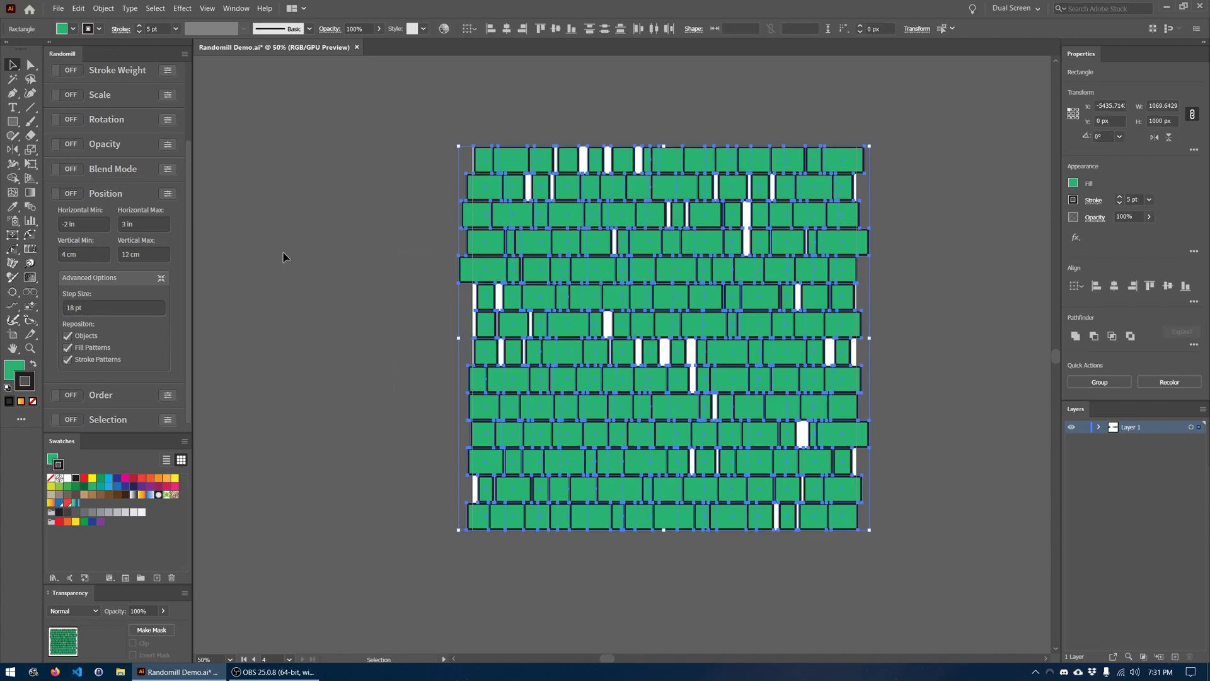
scroll(114, 189, "up", 3)
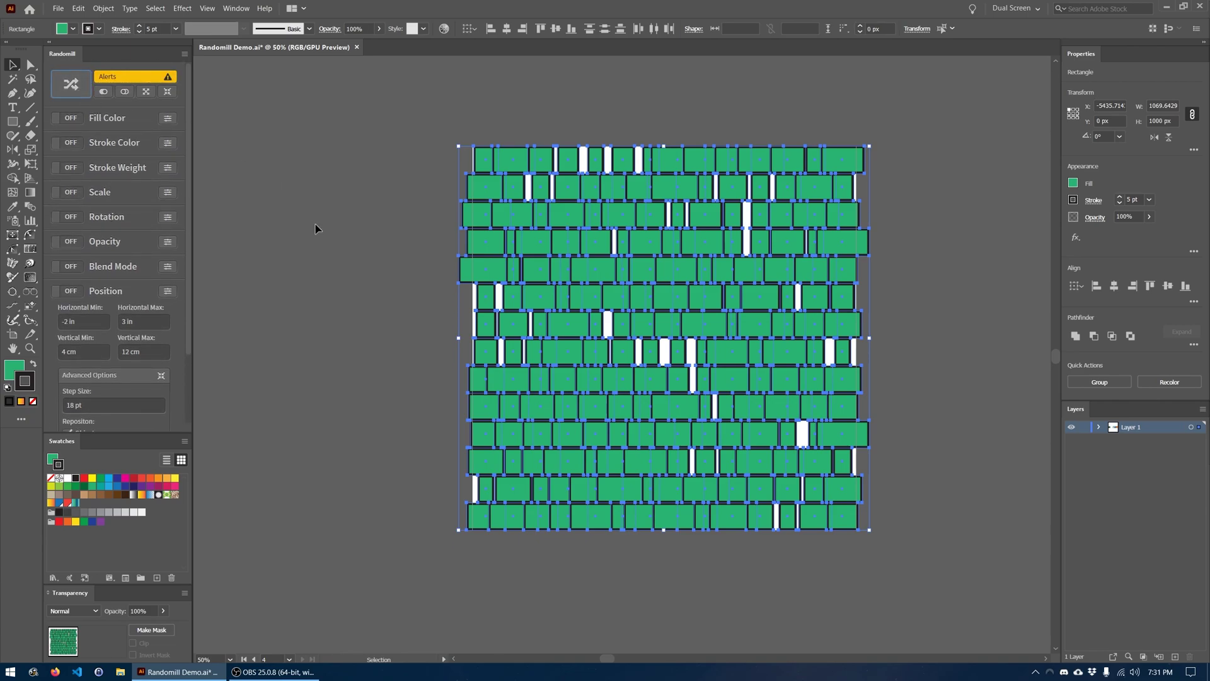
left_click(70, 290)
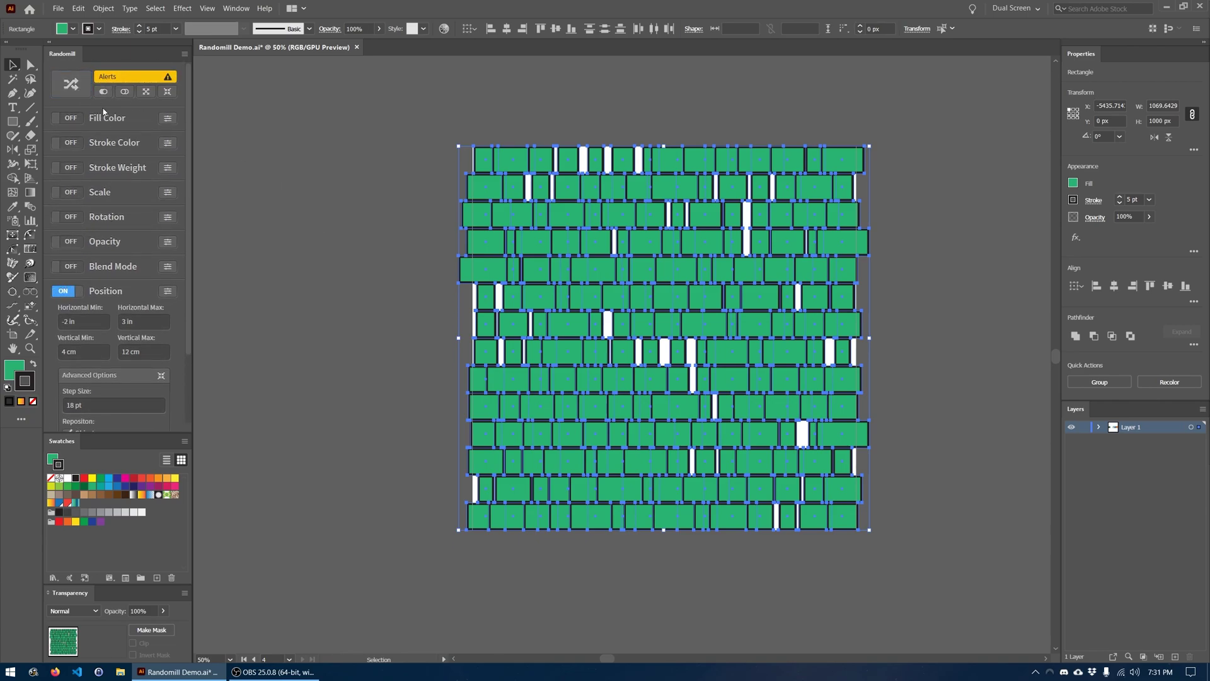
left_click(71, 85)
left_click(319, 212)
scroll(364, 257, "up", 1)
key("ctrl+minus")
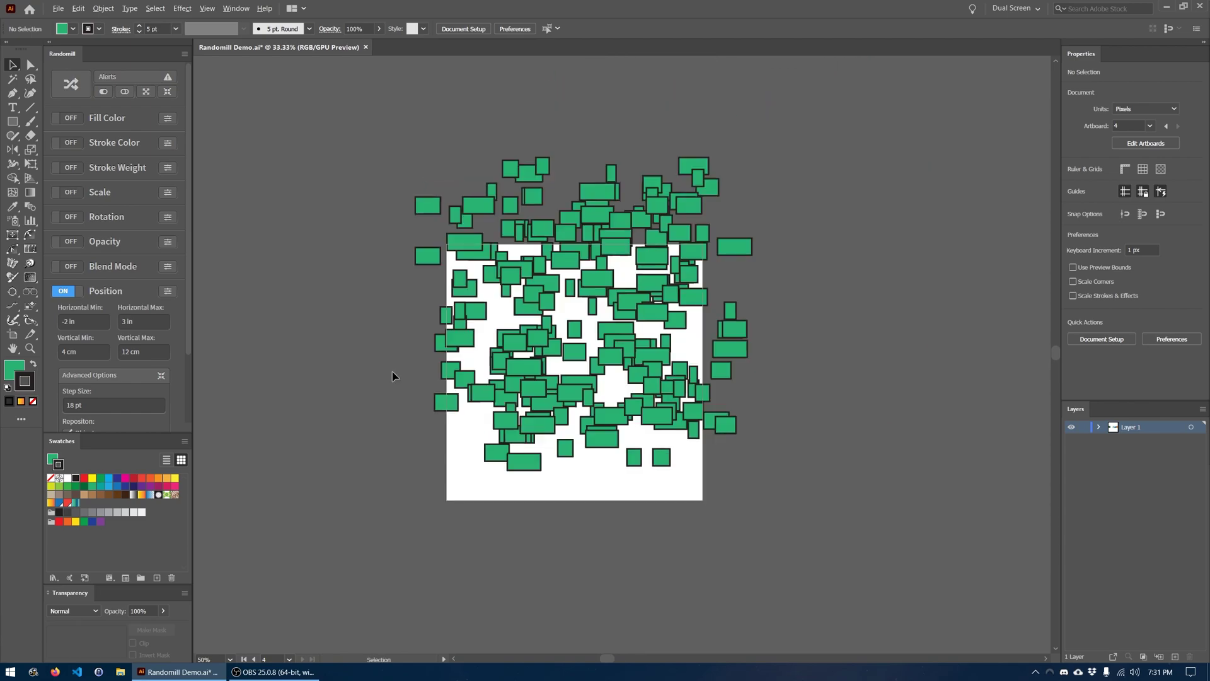
key("ctrl+z")
key("ctrl+z")
scroll(402, 387, "down", 1)
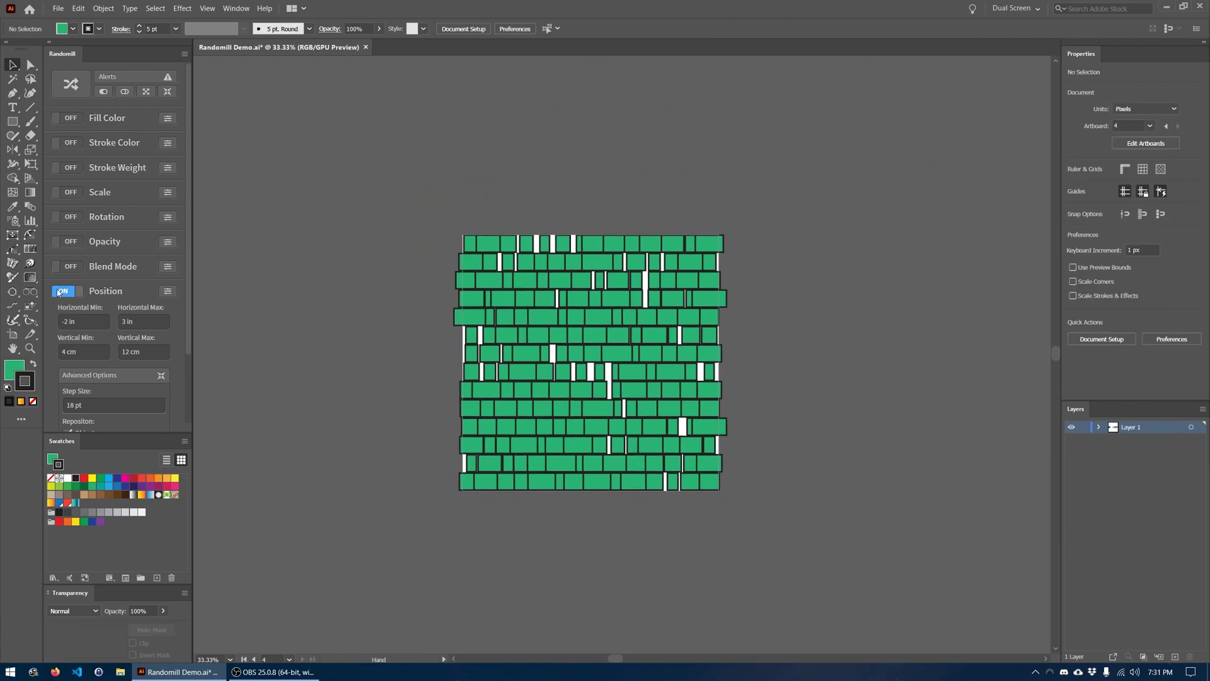
left_click(63, 291)
left_click(168, 291)
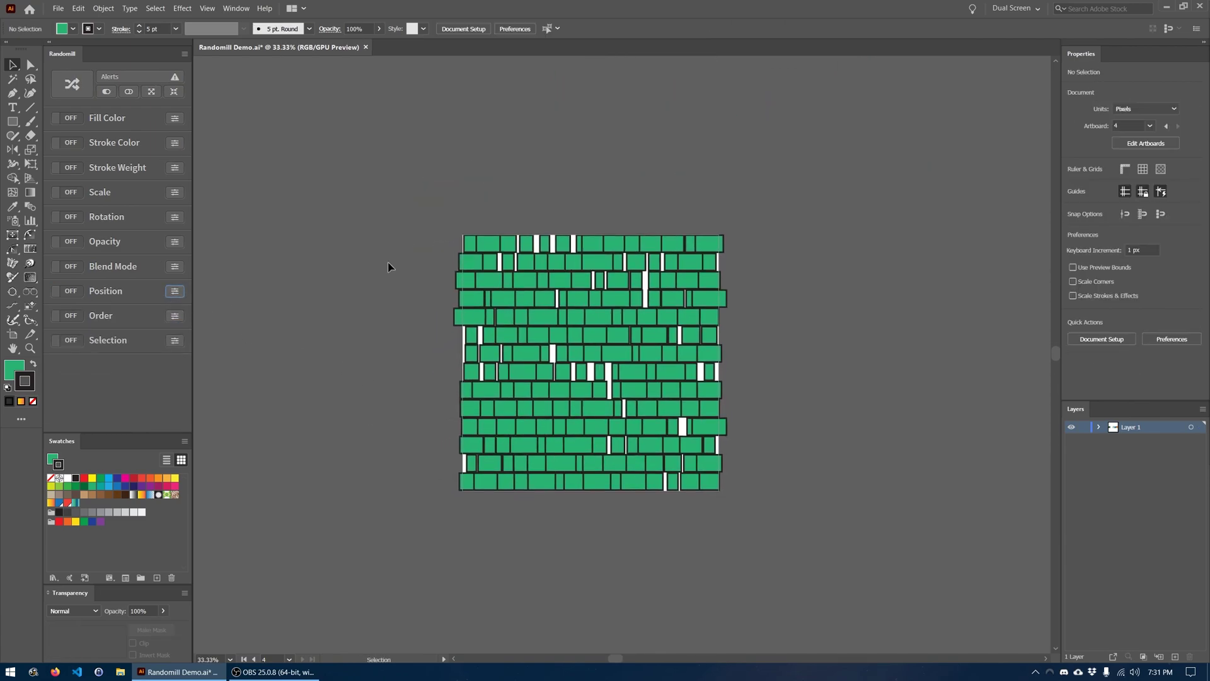
scroll(421, 233, "left", 2)
- Draw a tall narrow rectangle crossed by a wide cyan one without outline
key("m")
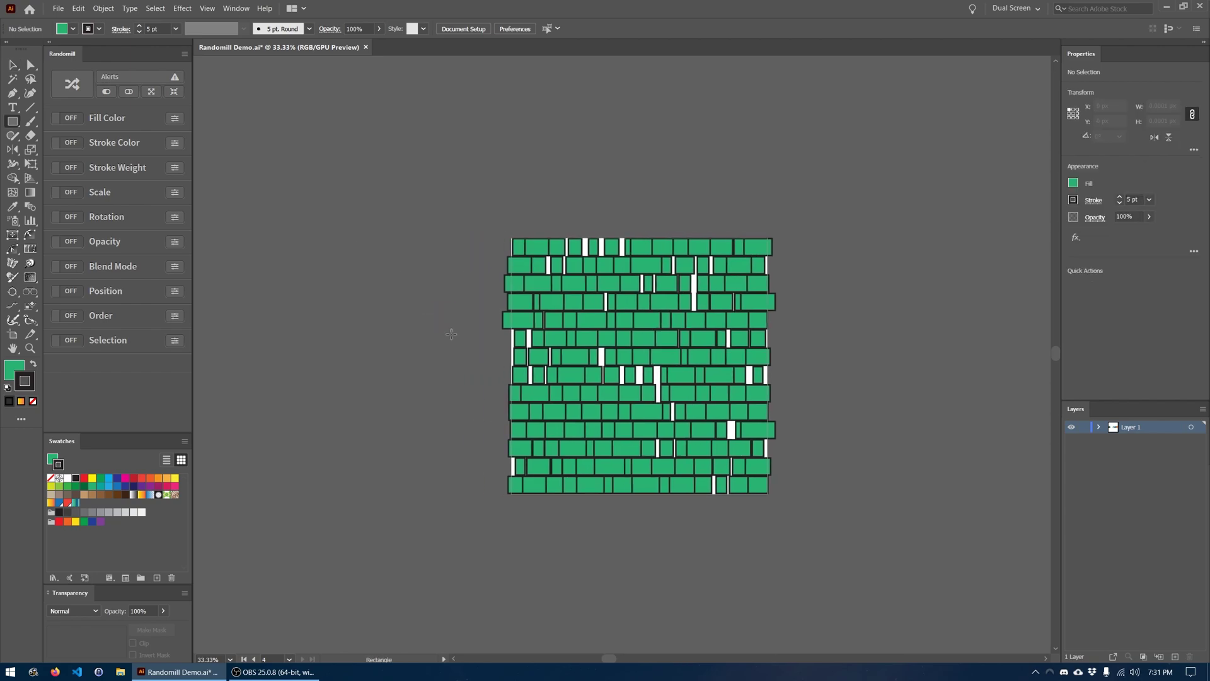
left_click(175, 314)
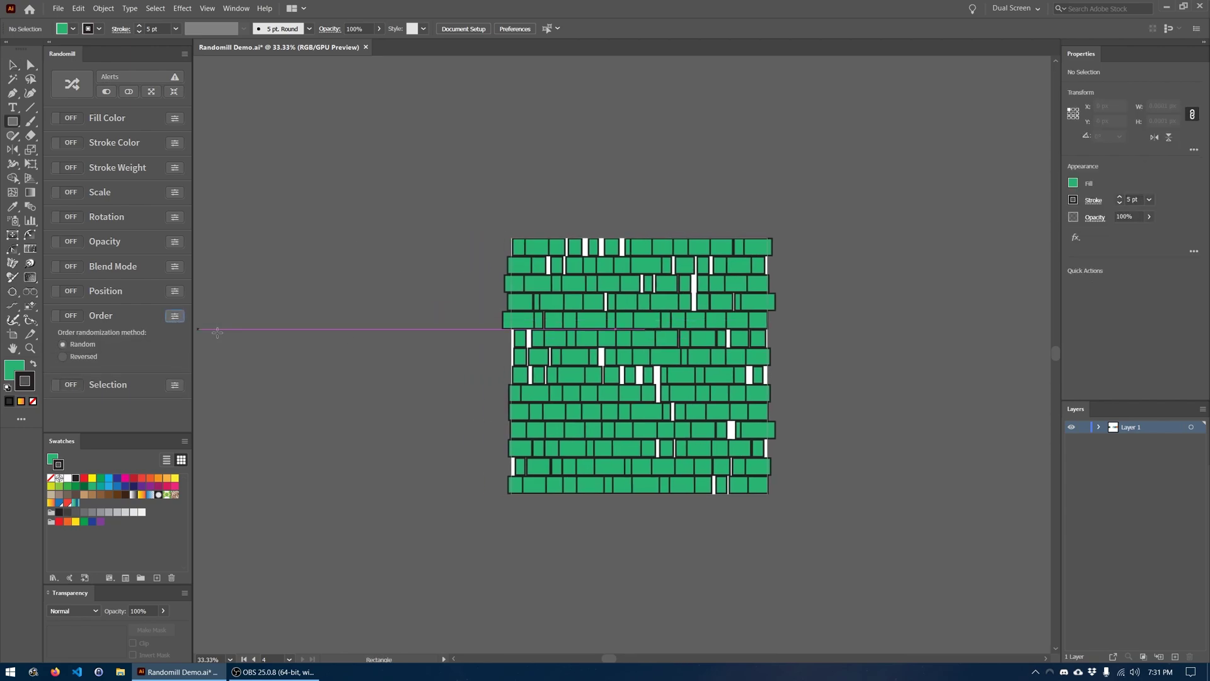
left_click_drag(329, 285, 351, 375)
key("v")
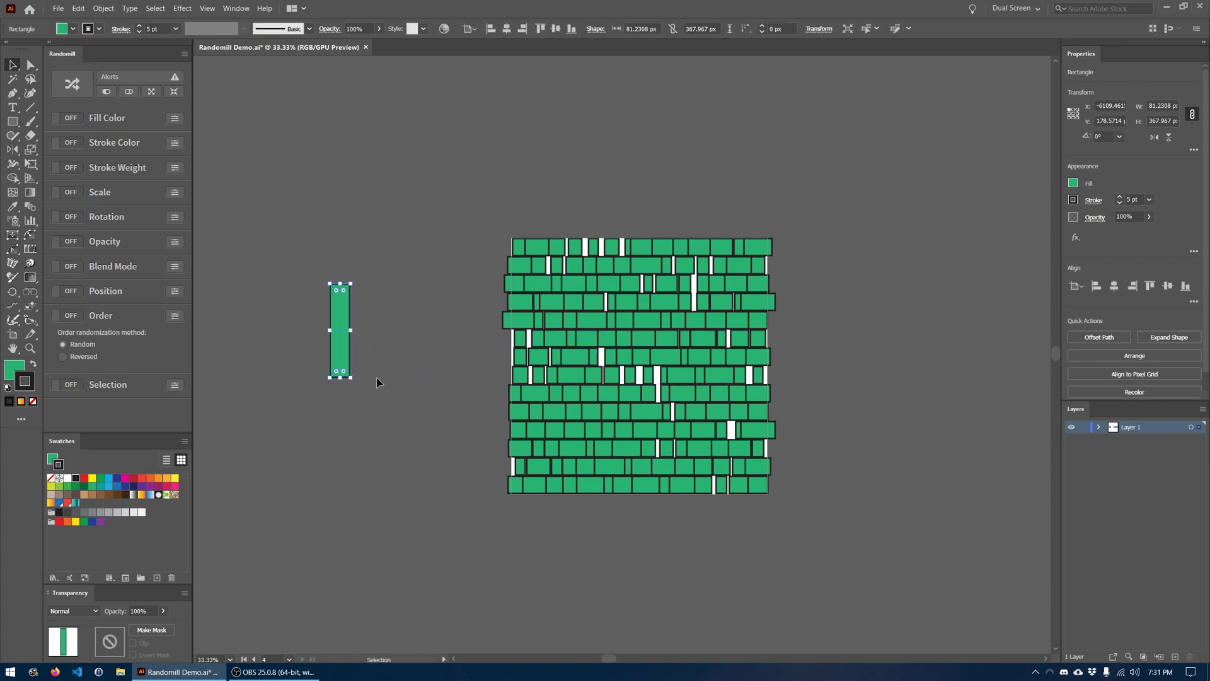
key("m")
left_click_drag(304, 307, 378, 352)
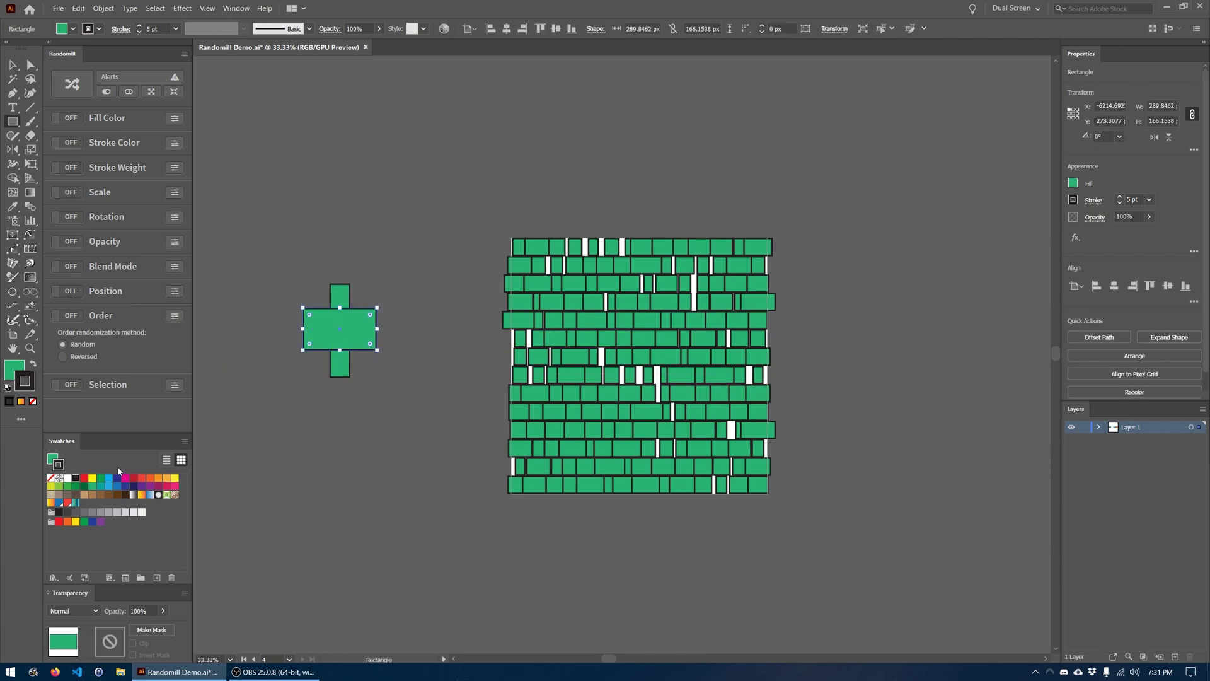
left_click(109, 477)
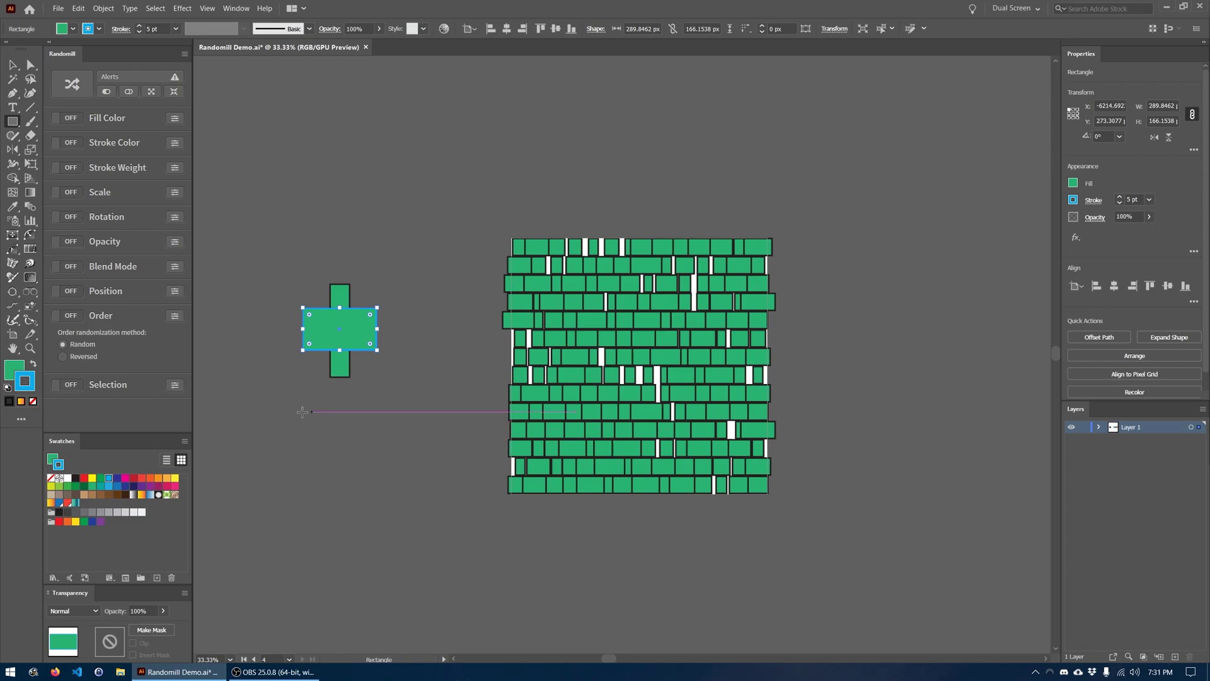
left_click(34, 400)
- Add a small dark blue block on top of the cross
key("v")
key("ctrl+shift+a")
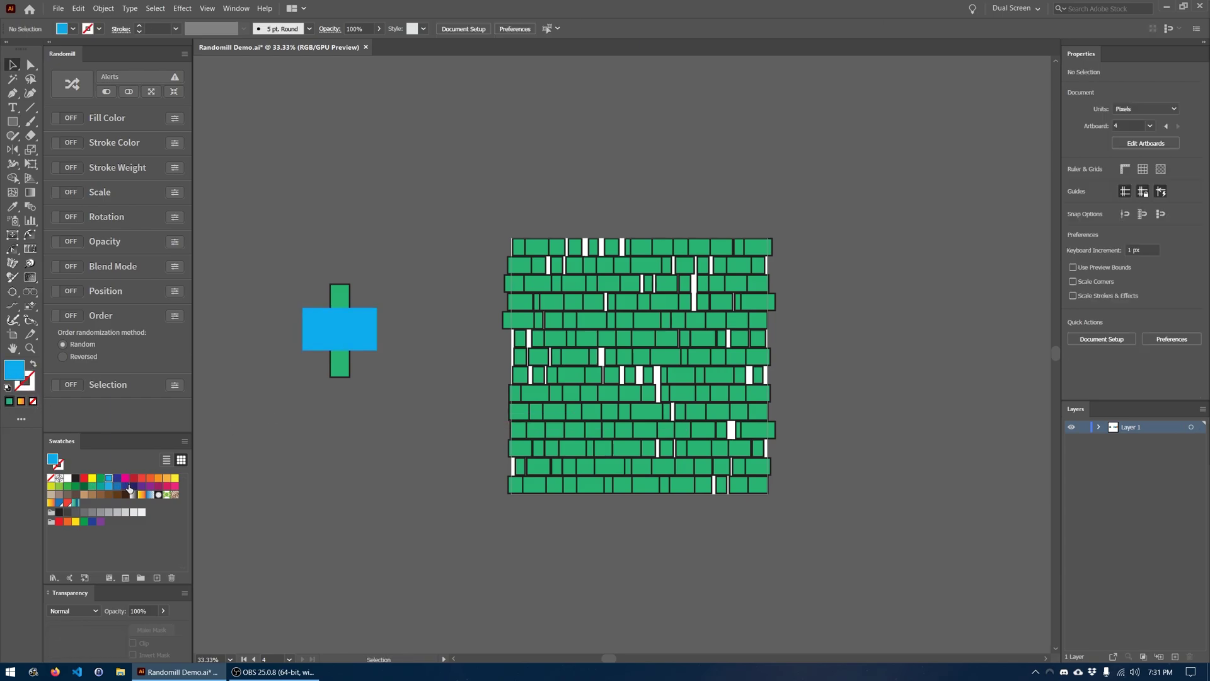
left_click(126, 485)
key("m")
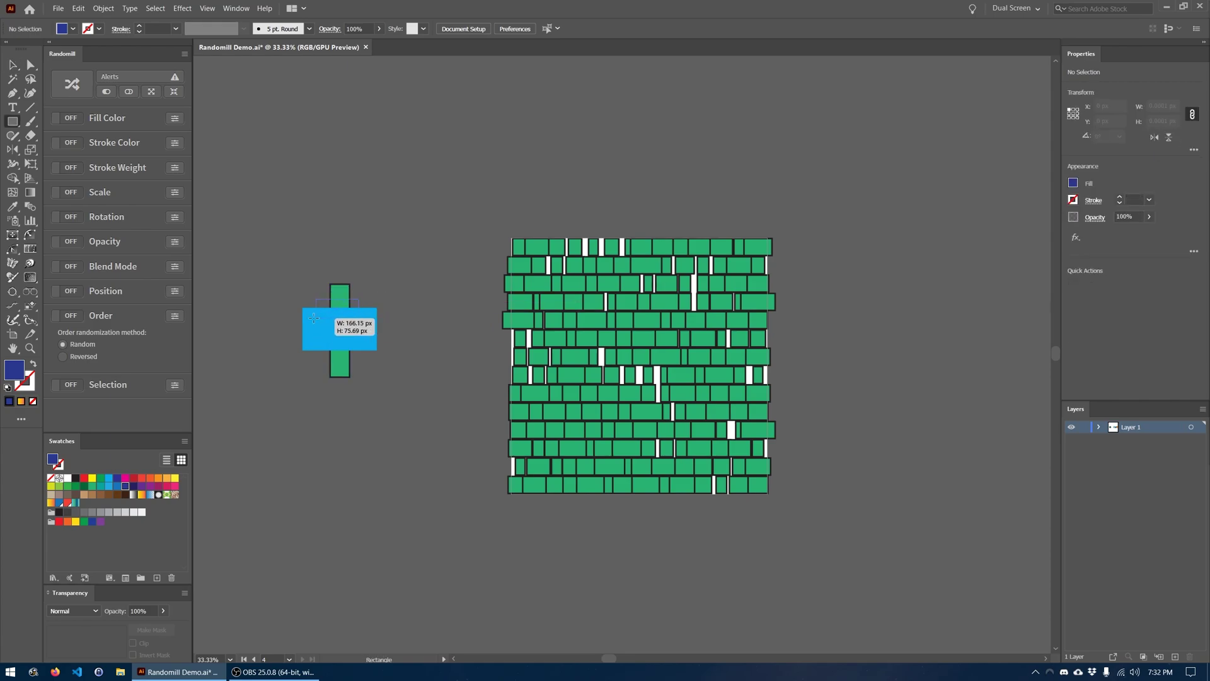
left_click_drag(359, 298, 312, 319)
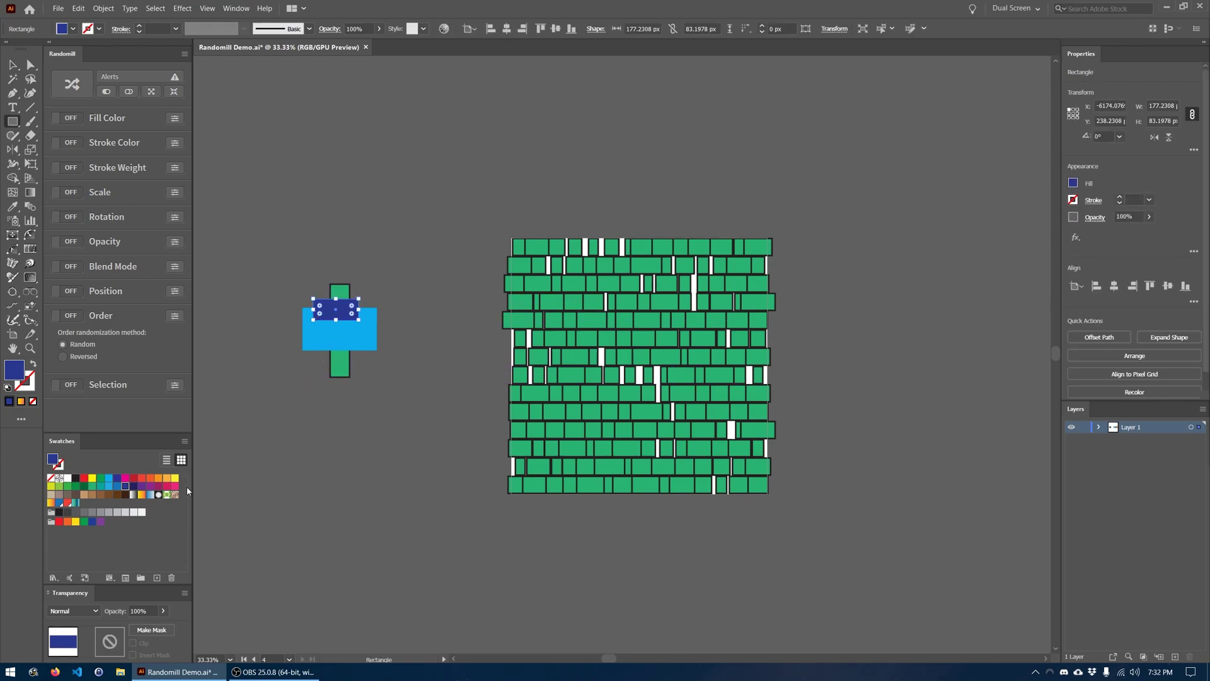
key("v")
left_click(293, 488)
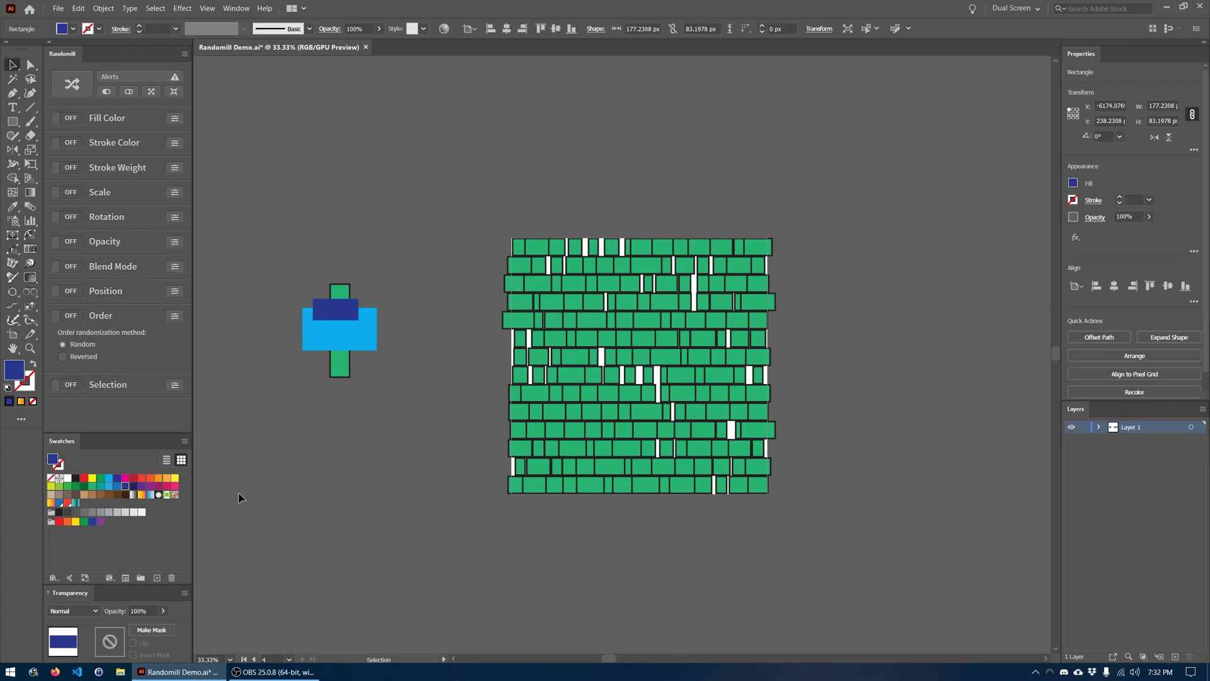
- Draw an orange gradient strip over the cross
left_click(174, 495)
key("m")
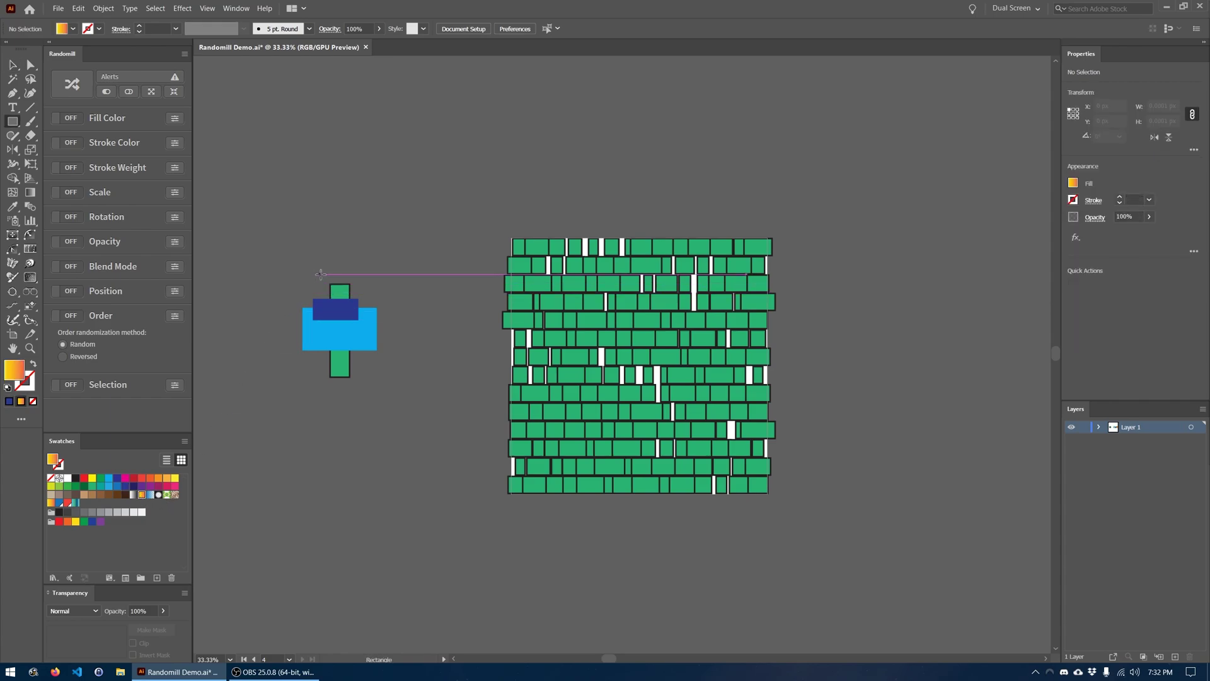
mouse_move(321, 274)
left_mouse_down()
mouse_move(337, 397)
mouse_move(298, 274)
left_mouse_up()
key("v")
- Shuffle the cluster's stacking order five times, leaving dark blue on top, then turn Order off
left_click(65, 315)
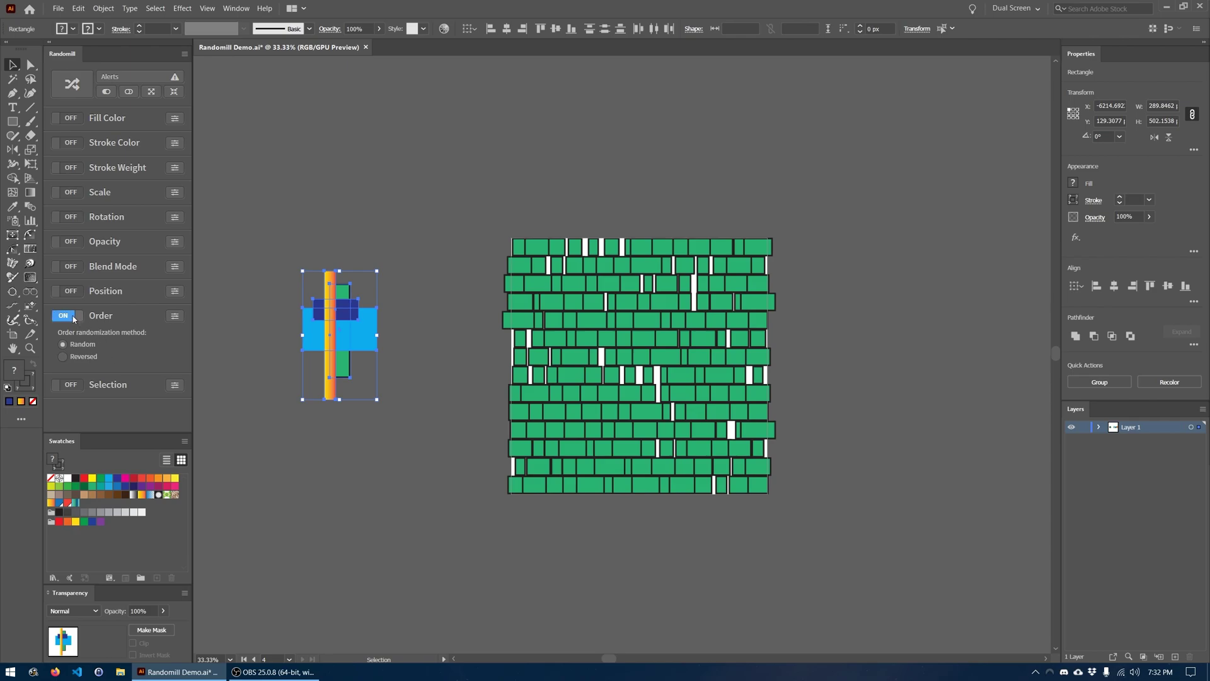
left_click(72, 85)
left_click(73, 86)
scroll(339, 345, "up", 3)
mouse_move(338, 345)
left_mouse_down()
mouse_move(597, 396)
mouse_move(579, 390)
left_mouse_up()
left_click(75, 85)
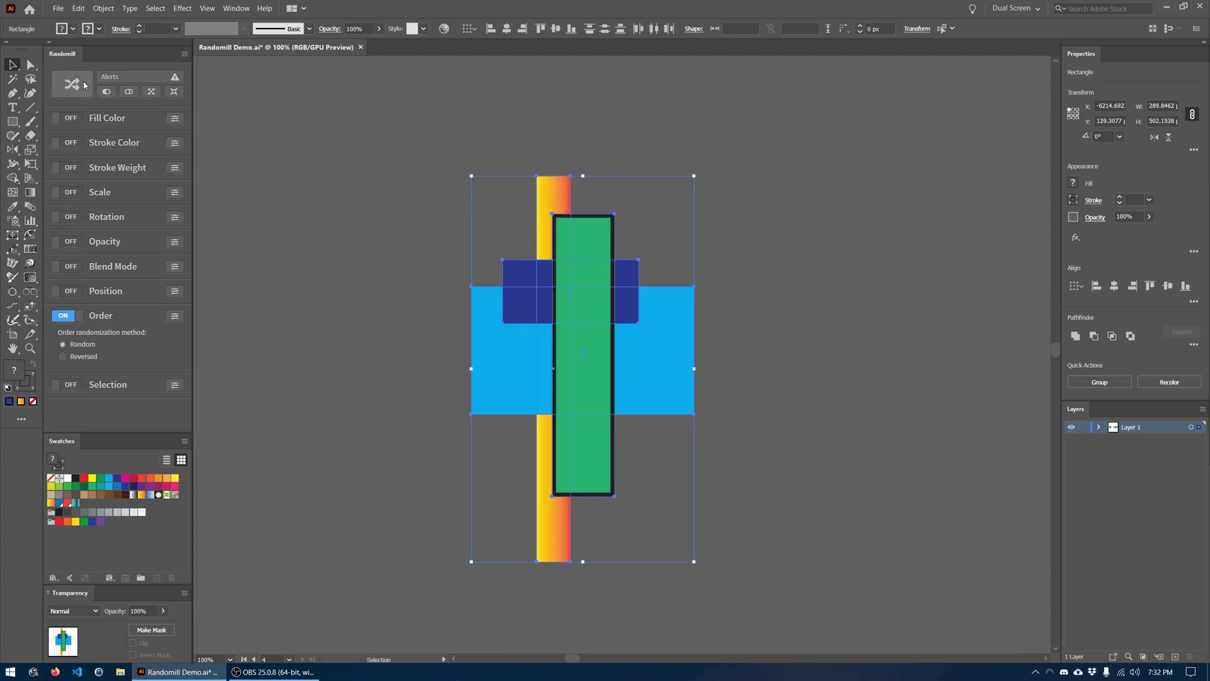
left_click(77, 85)
left_click(76, 86)
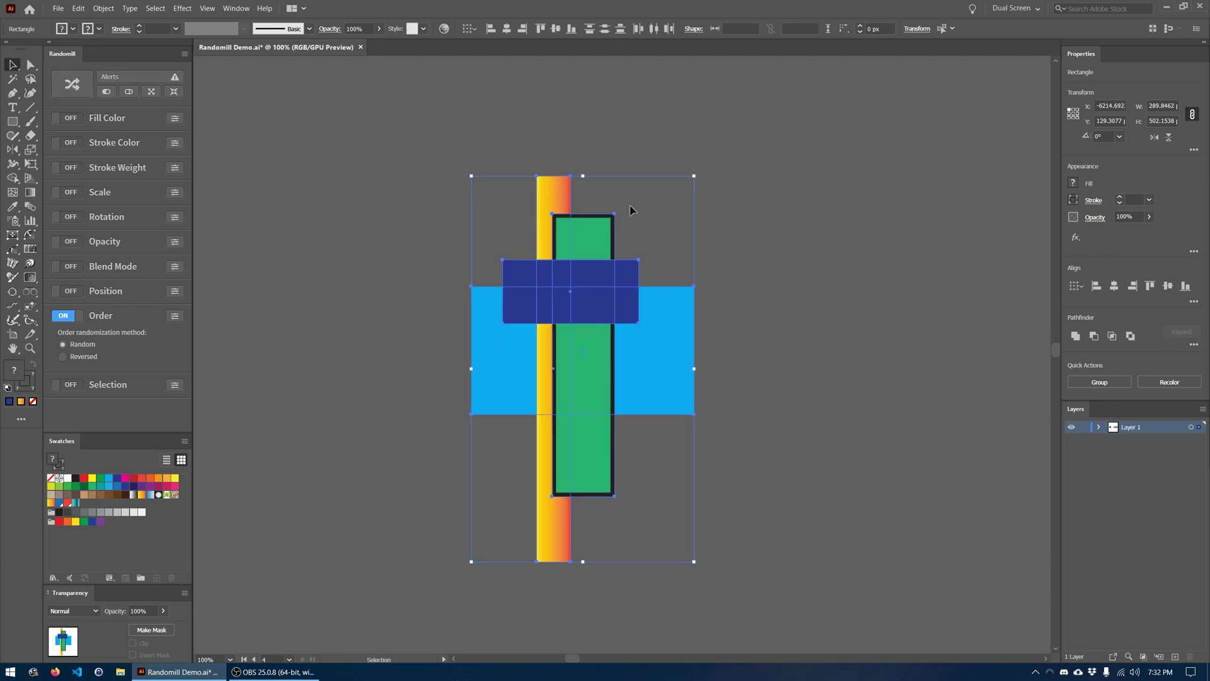
left_click(775, 257)
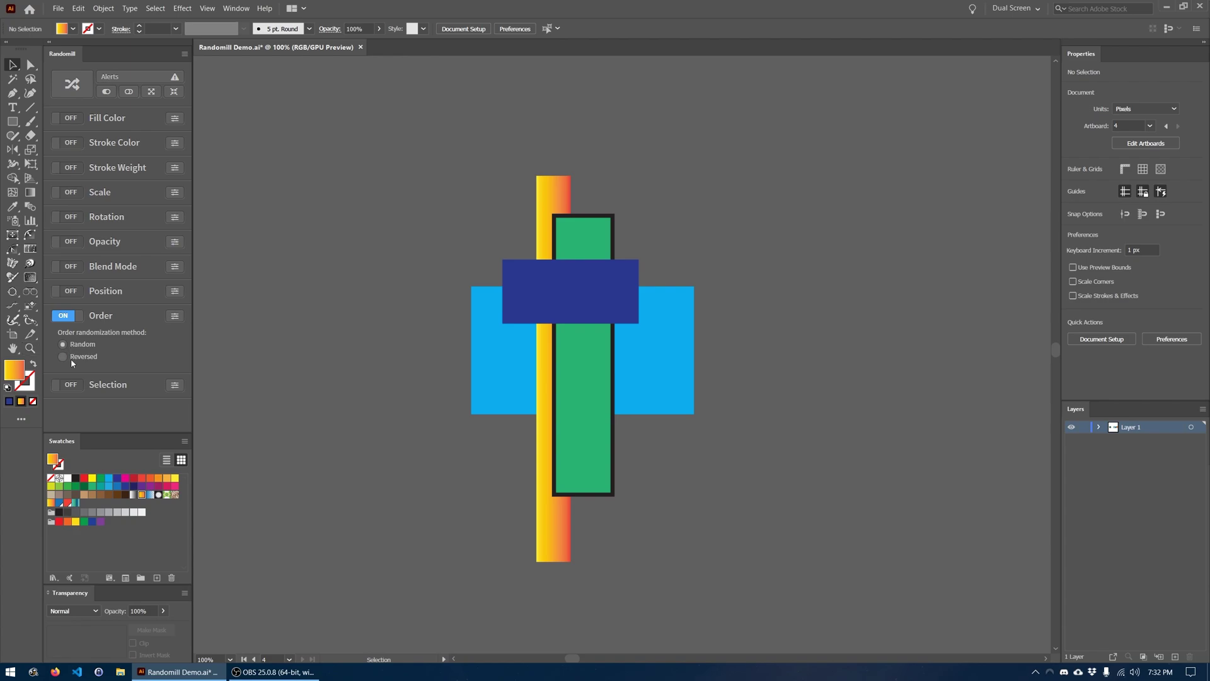
left_click(66, 316)
left_click(179, 317)
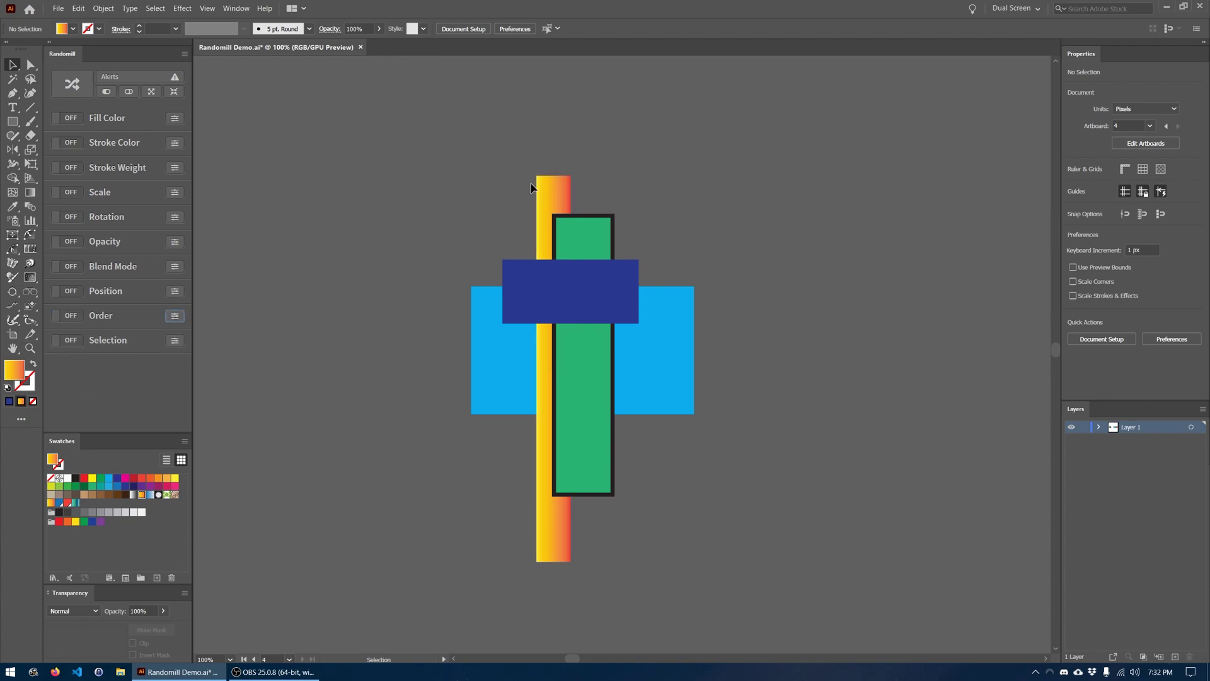
- Delete the test cluster, frame the green brick grid, and expand Randomill's Selection options
key("ctrl+a")
key("Delete")
key("ctrl+z")
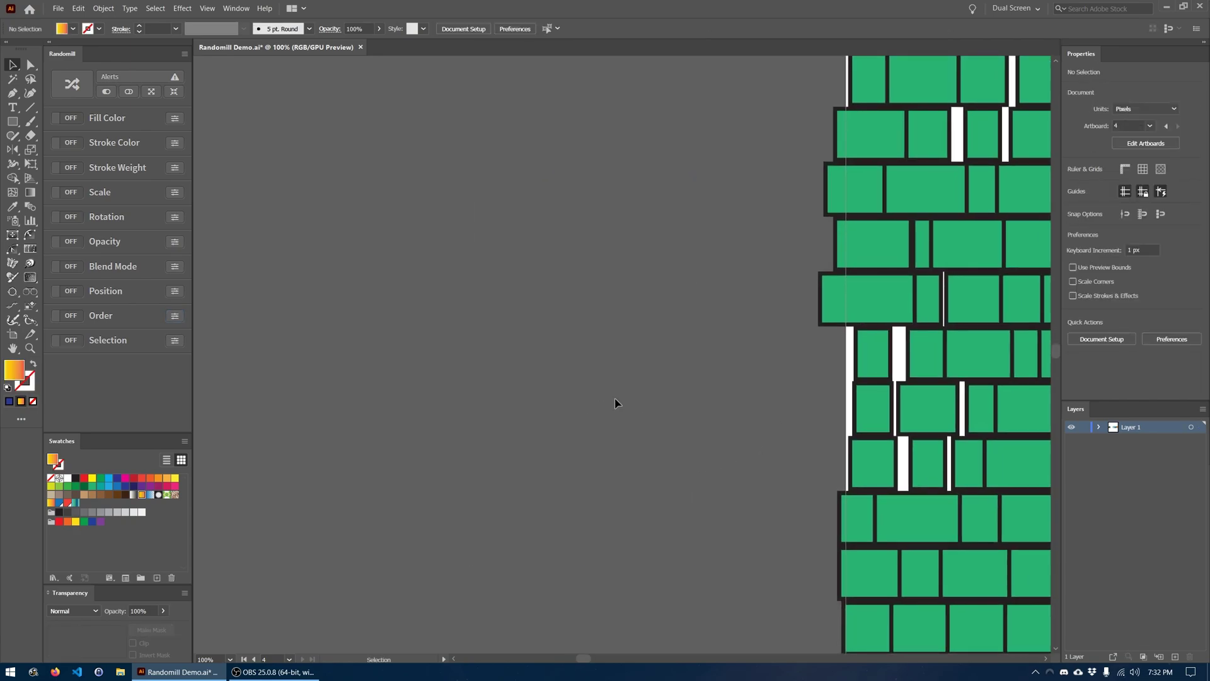
scroll(788, 430, "down", 3)
key("space")
left_click(174, 340)
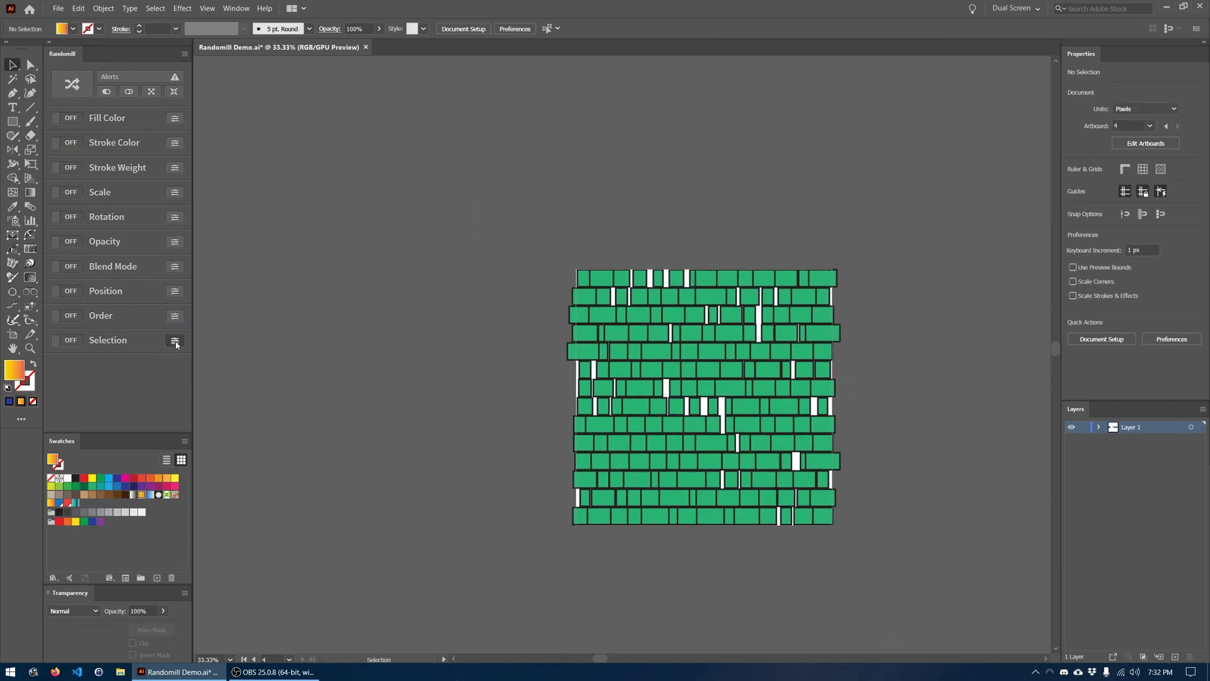
key("space")
left_click_drag(704, 398, 648, 368)
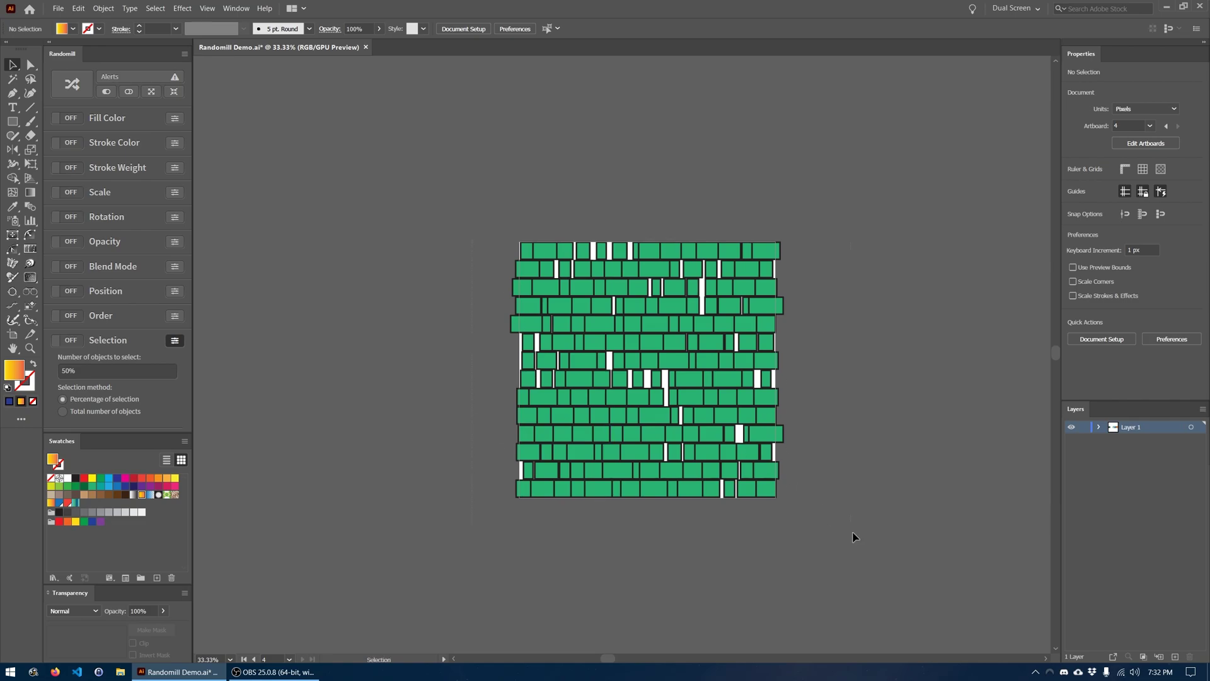
- Randomly pick 50% of the bricks and fill them magenta
key("ctrl+a")
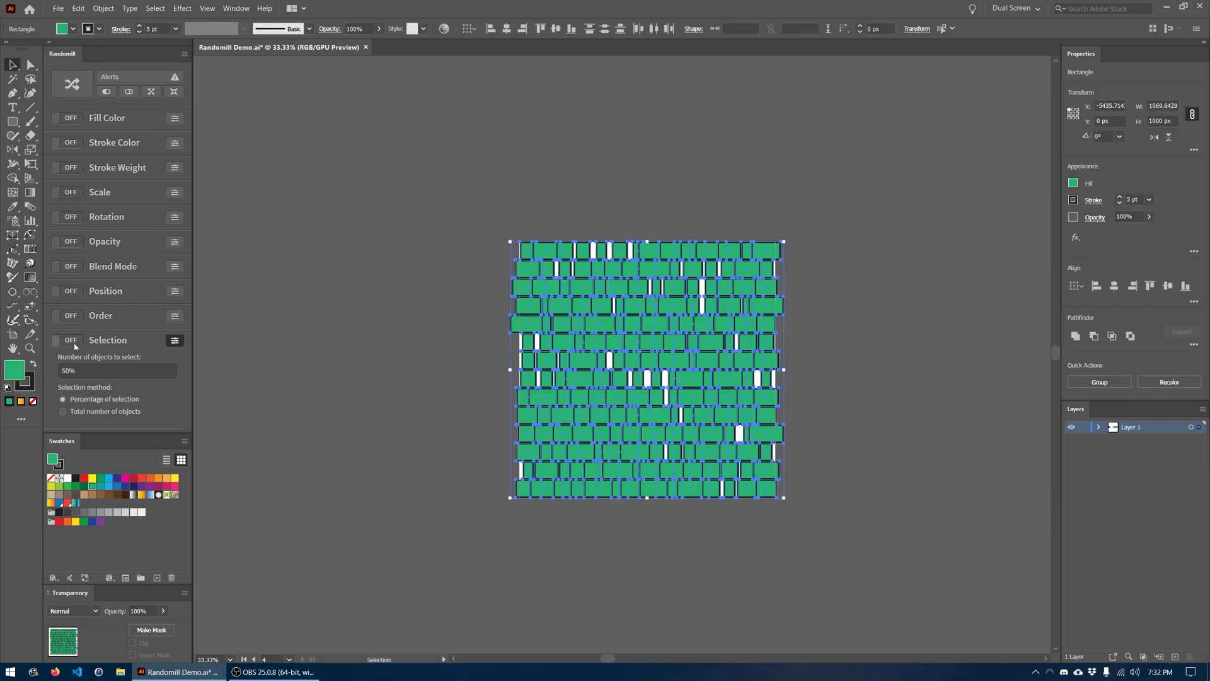
left_click(72, 341)
left_click(76, 84)
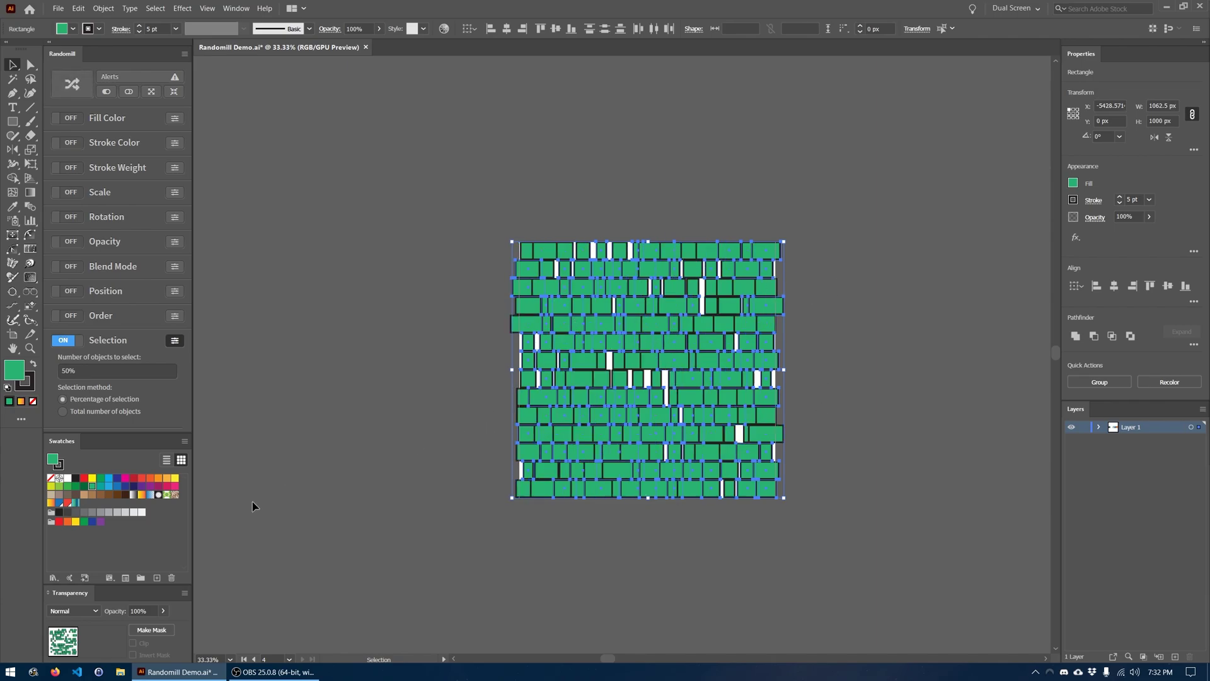
left_click(123, 483)
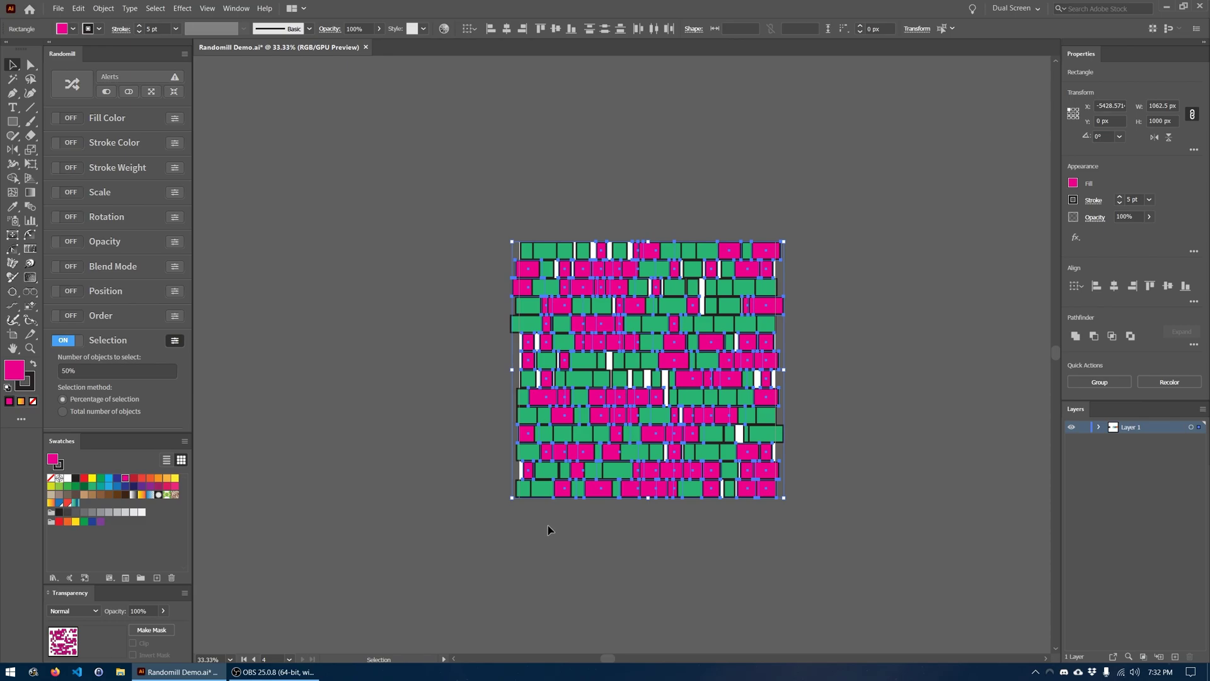
left_click(583, 539)
scroll(663, 397, "up", 5)
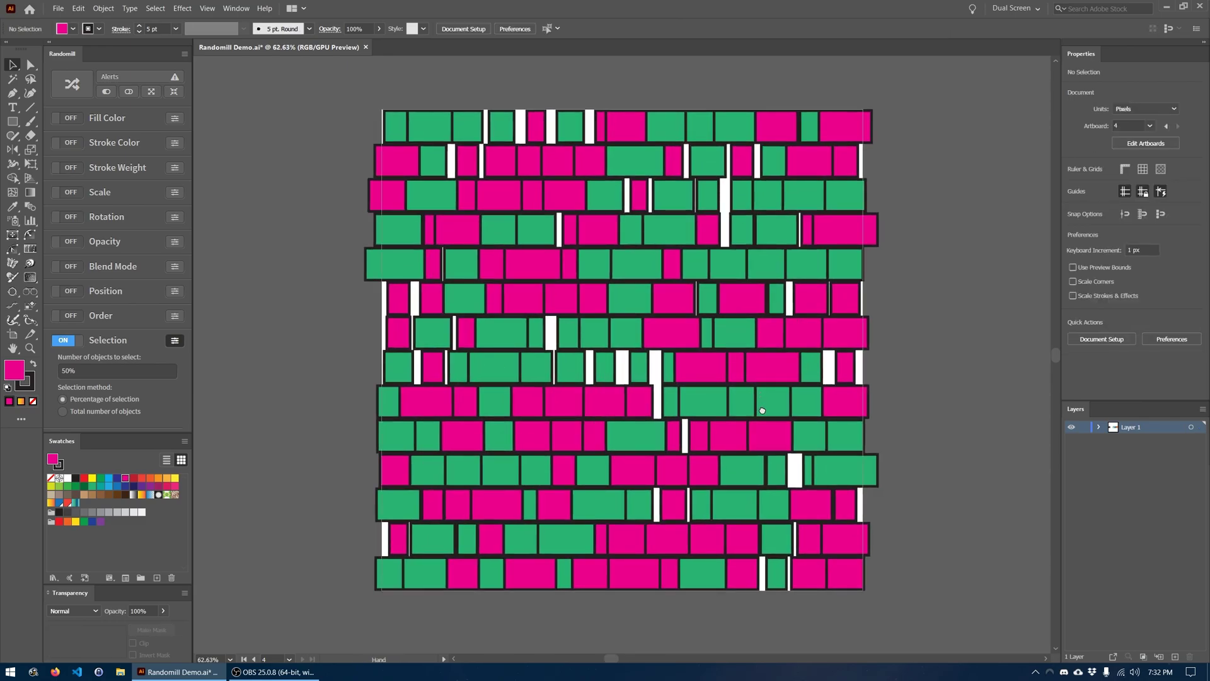
left_click_drag(762, 410, 772, 420)
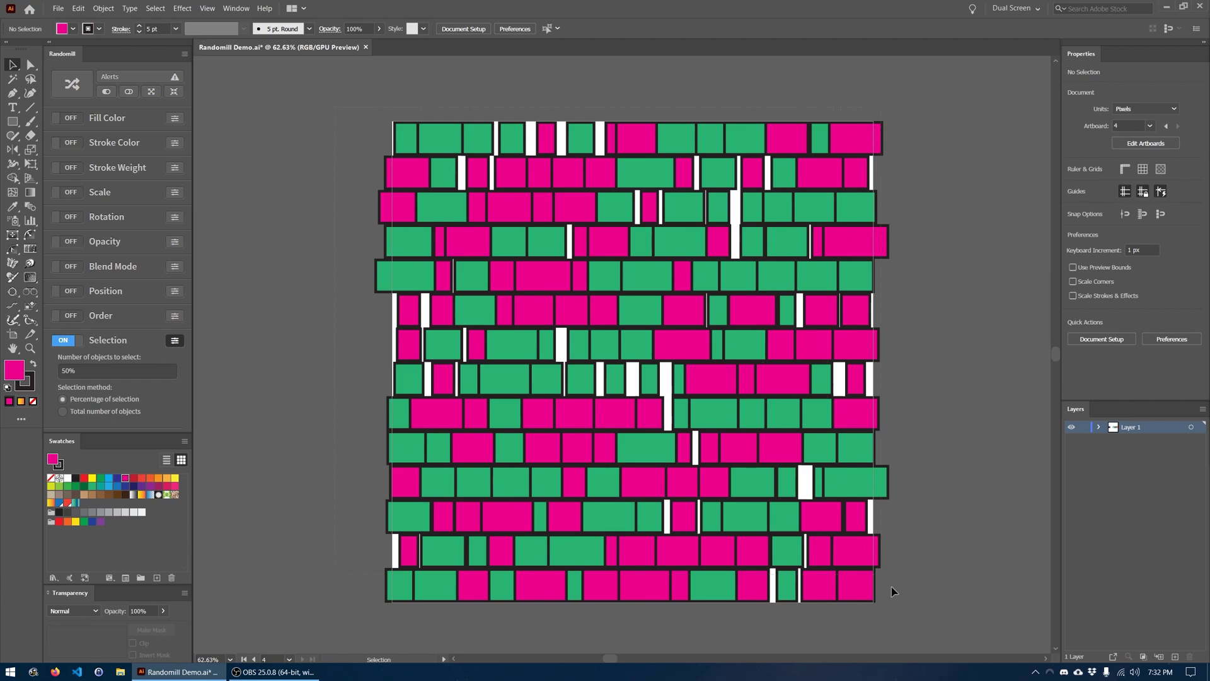
key("ctrl+a")
key("shift+Up")
left_click(943, 567)
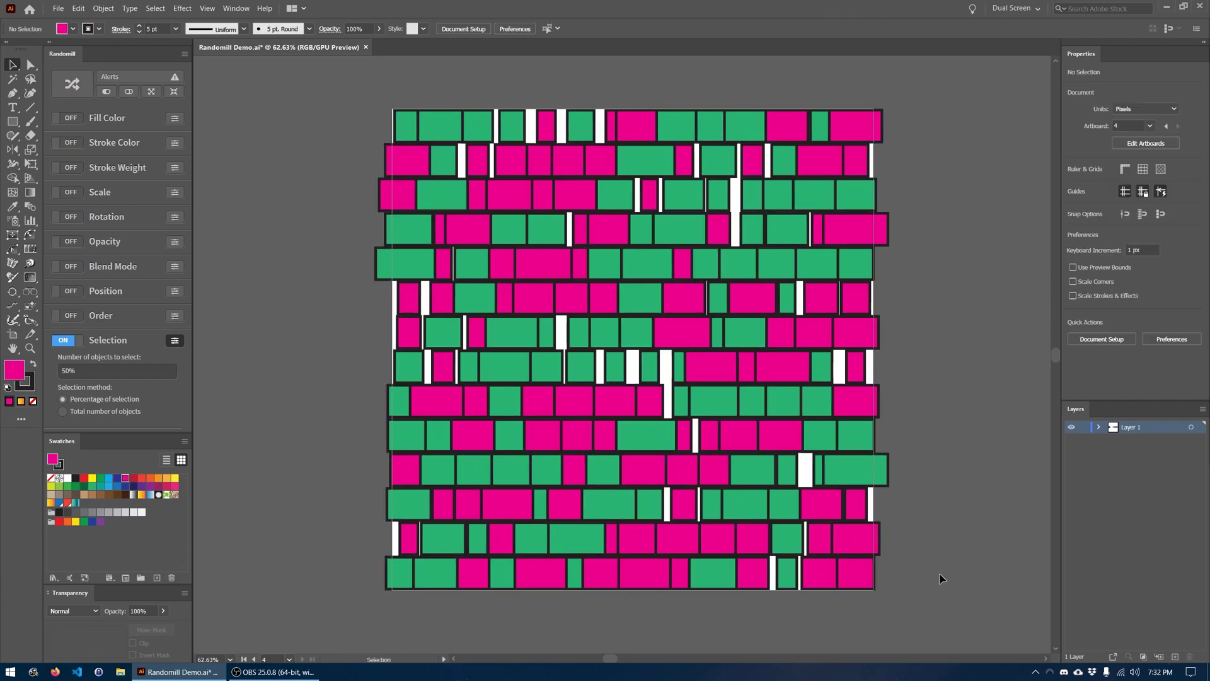
- Randomly pick exactly seven bricks, fill them orange, and switch Selection off
key("ctrl+a")
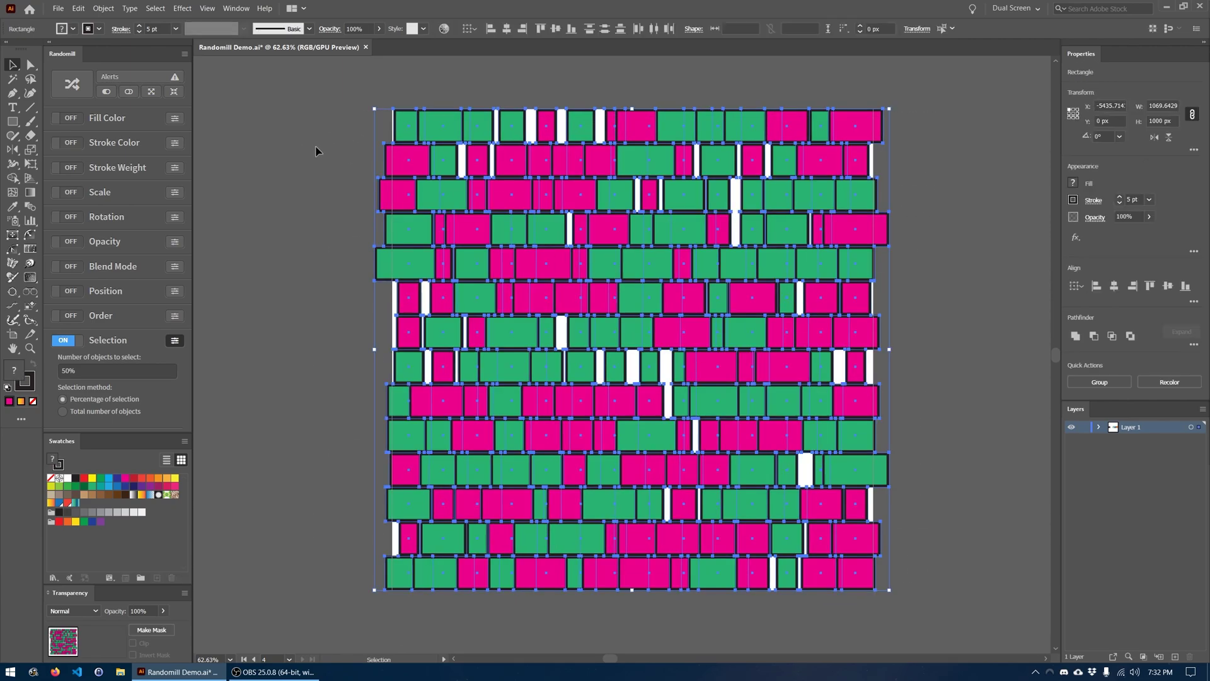
left_click(130, 413)
double_click(119, 372)
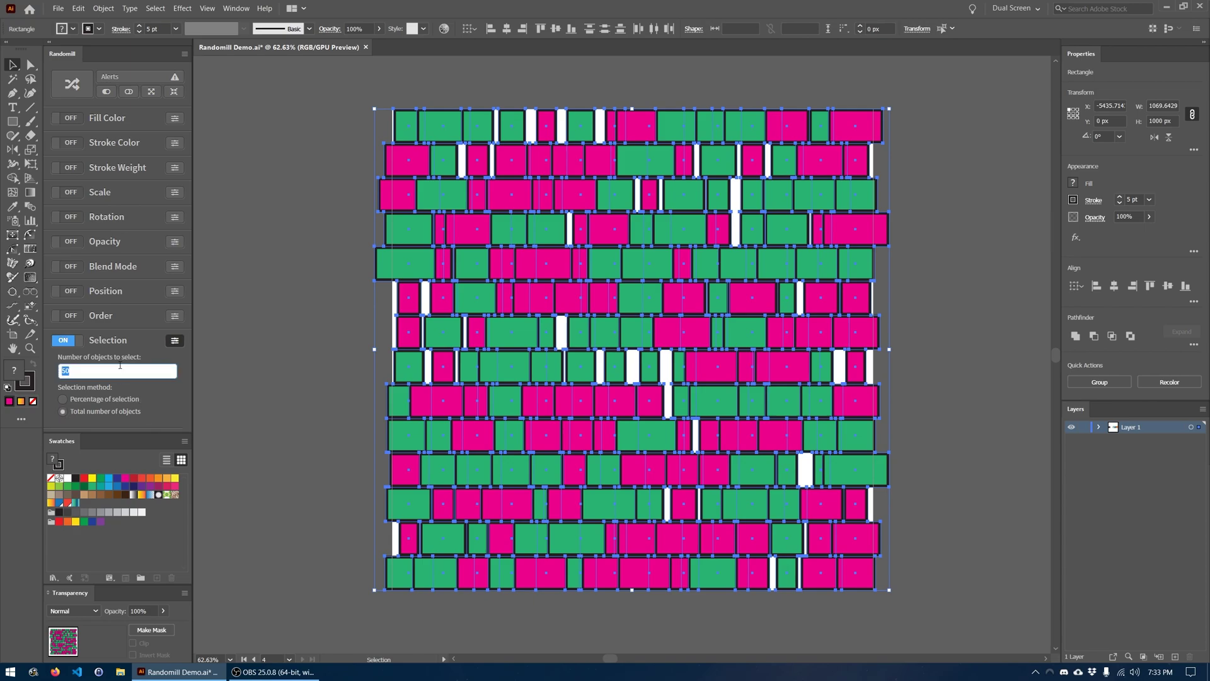
type("7")
left_click(71, 83)
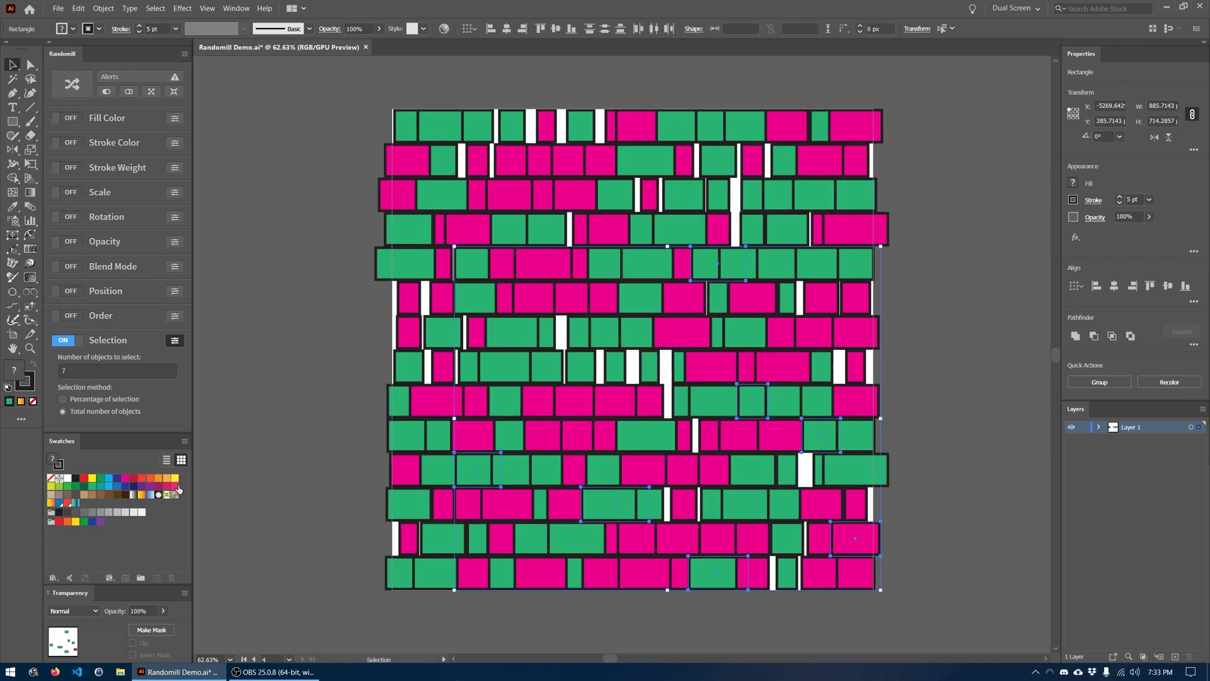
left_click(149, 486)
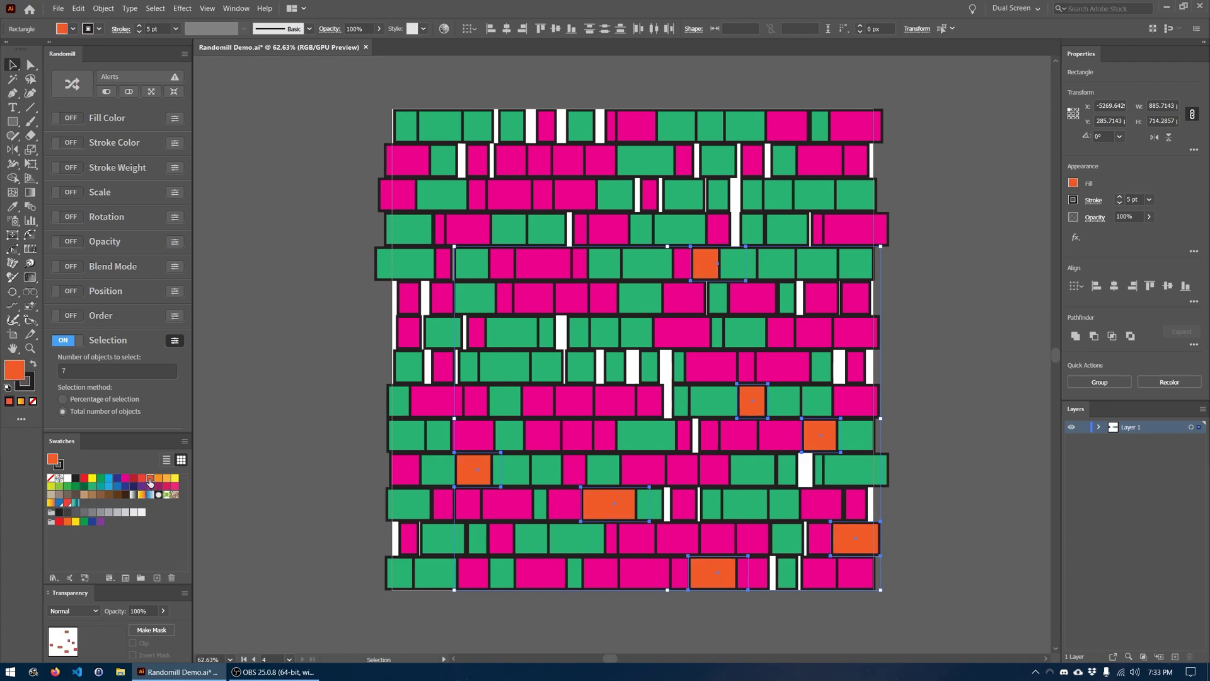
left_click(319, 325)
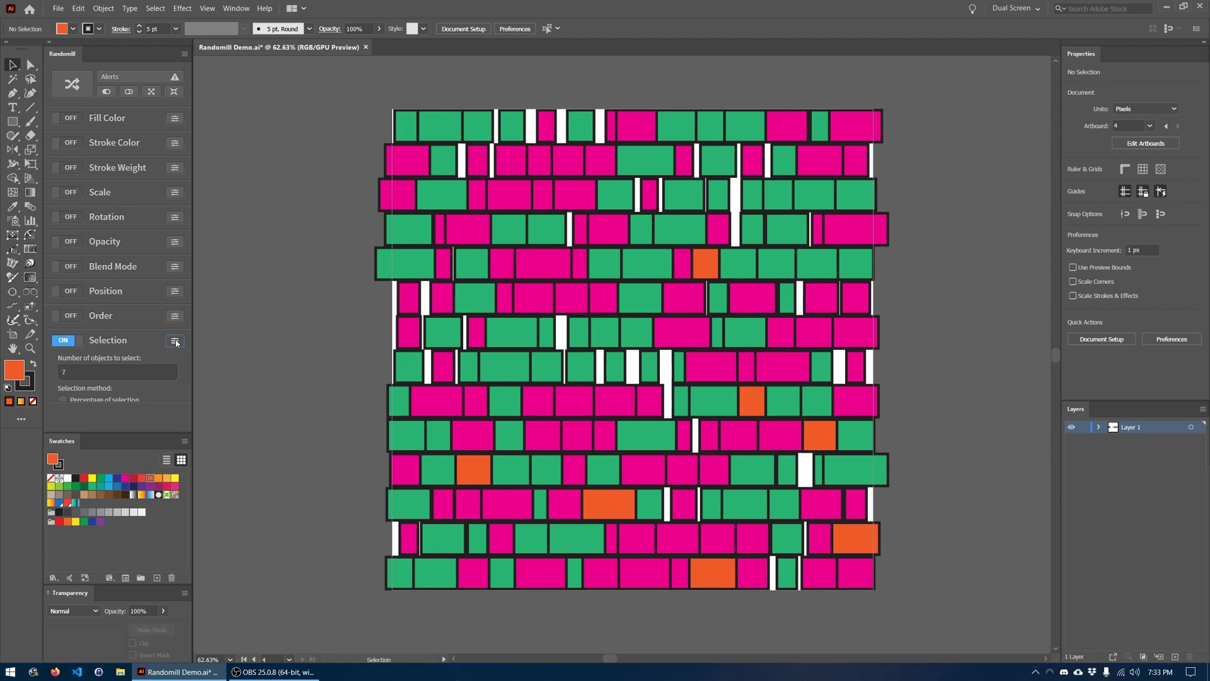
left_click(63, 340)
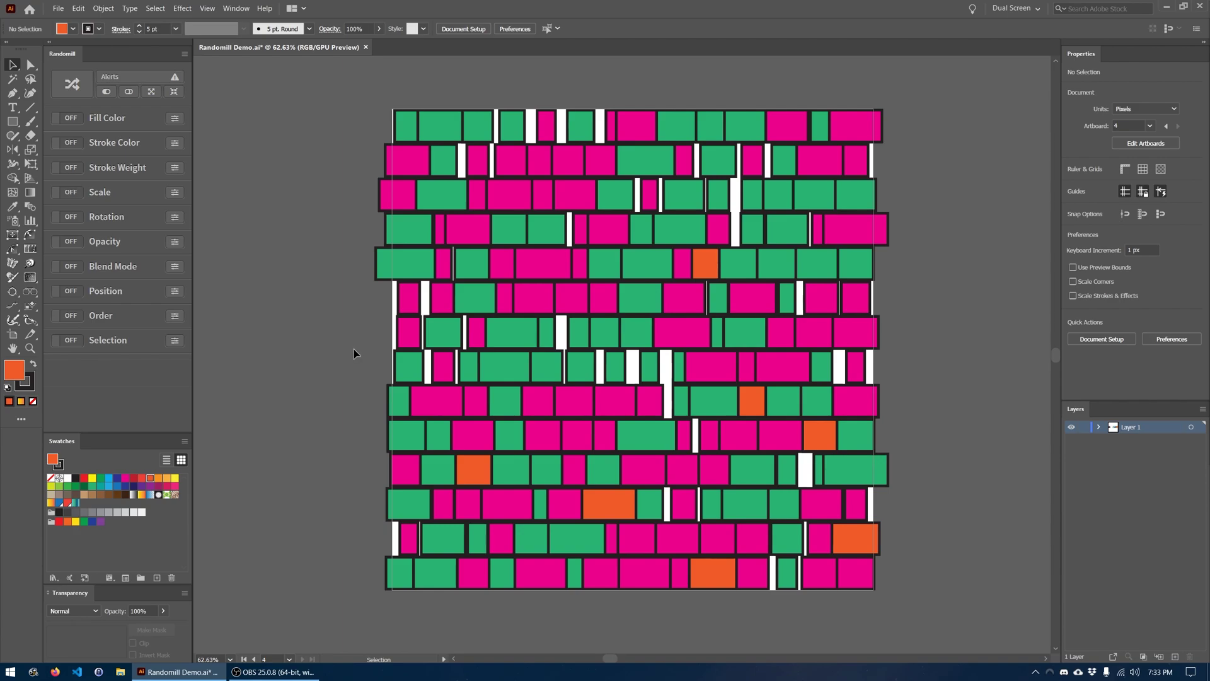
scroll(344, 352, "down", 3)
- Delete the brick grid and pan to the three sample artboards: squares, blue strips, autumn leaves
left_click_drag(331, 351, 352, 351)
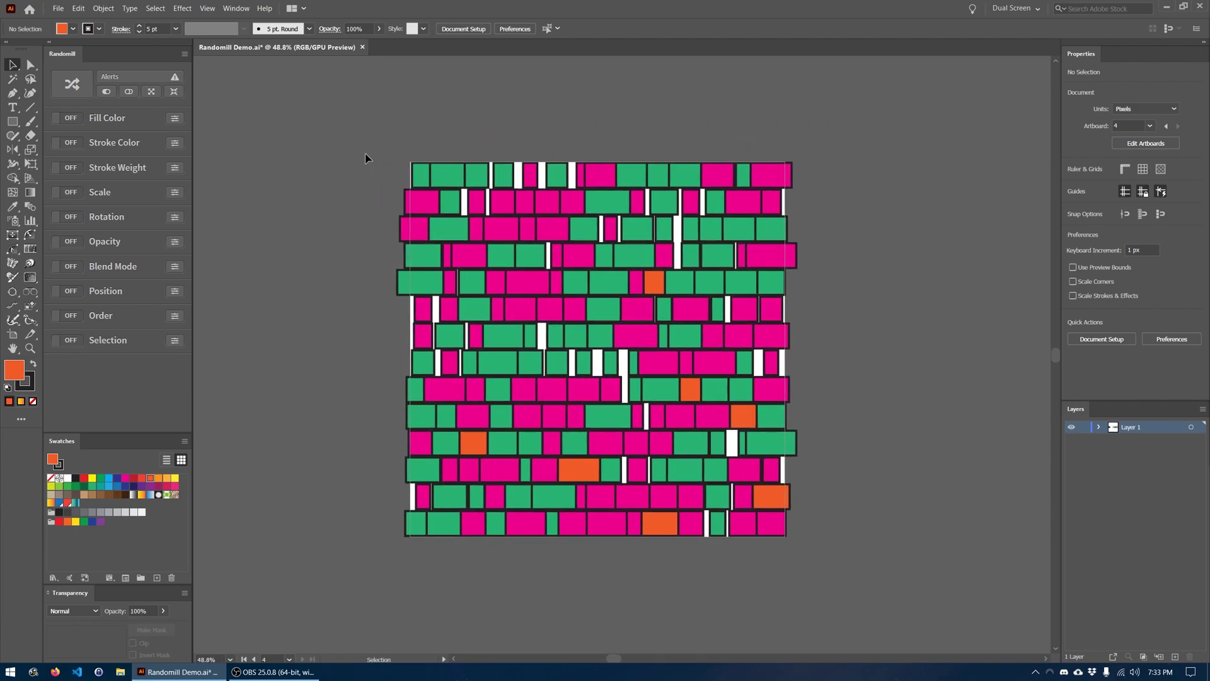
key("ctrl+a")
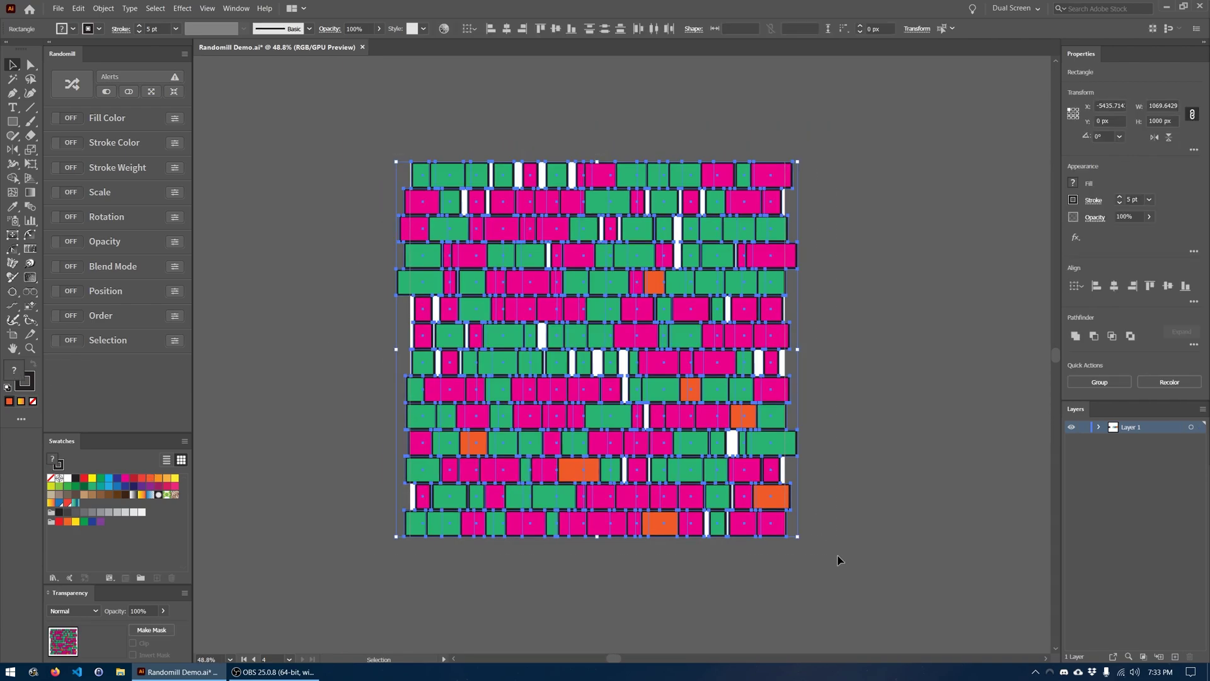
key("Delete")
scroll(835, 503, "down", 3)
mouse_move(835, 502)
left_mouse_down()
mouse_move(700, 488)
mouse_move(548, 491)
mouse_move(704, 501)
mouse_move(435, 482)
mouse_move(449, 482)
mouse_move(345, 486)
left_mouse_up()
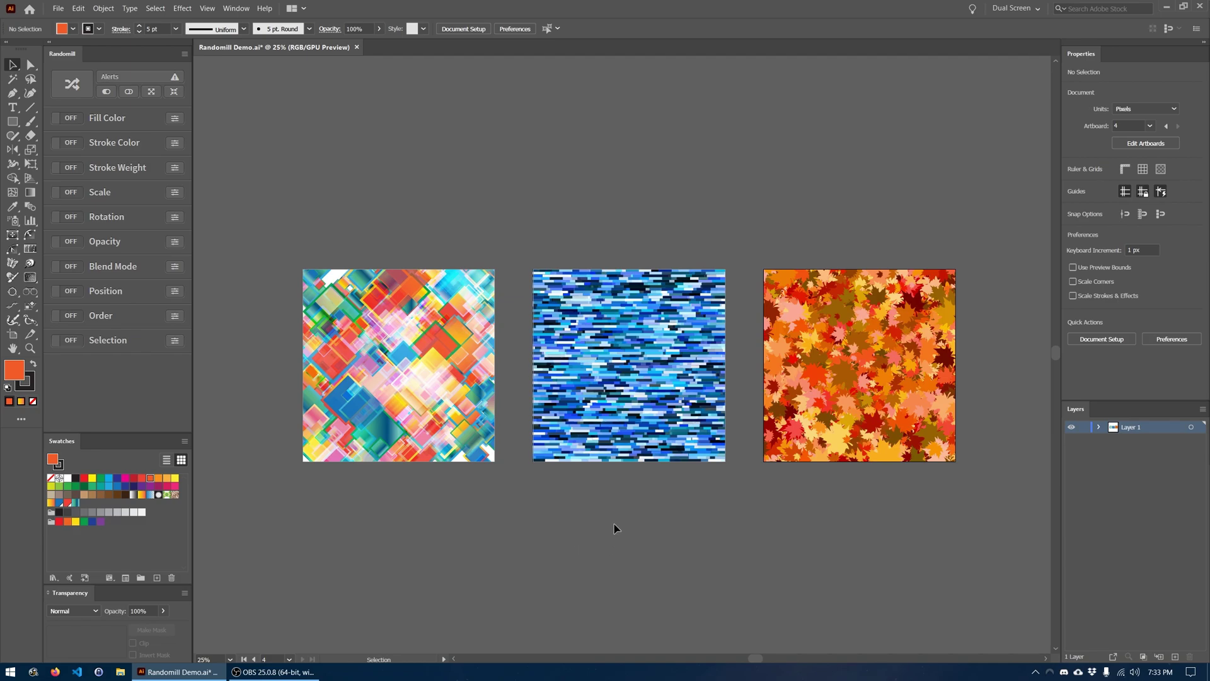
left_click_drag(614, 525, 607, 505)
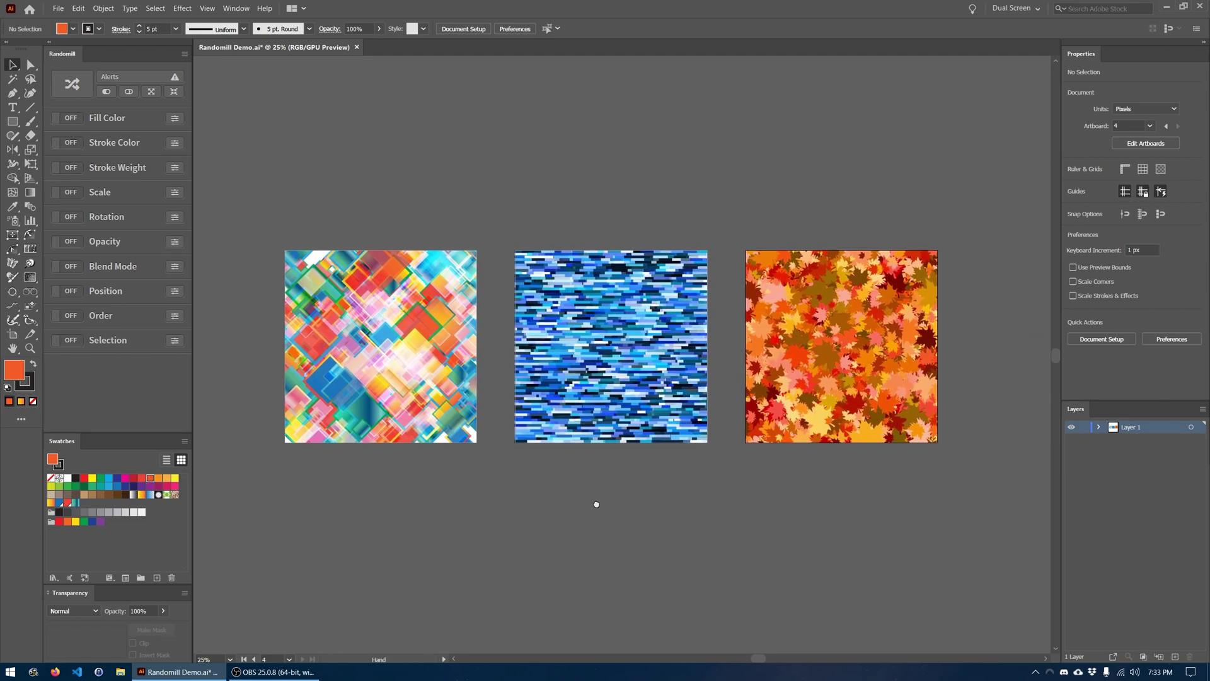